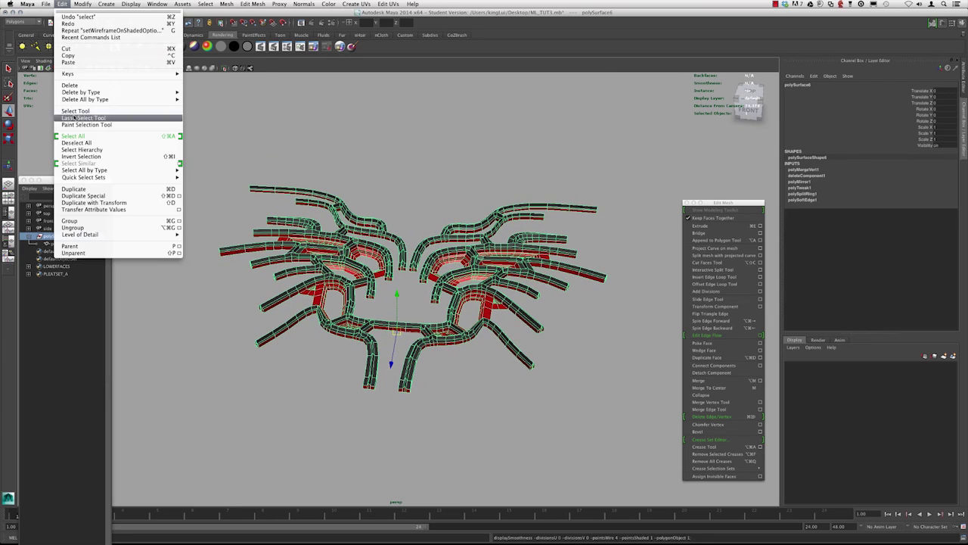
Delete the construction history of the mirrored mesh polySurface6 and clear the selection
mouse_move(151, 93)
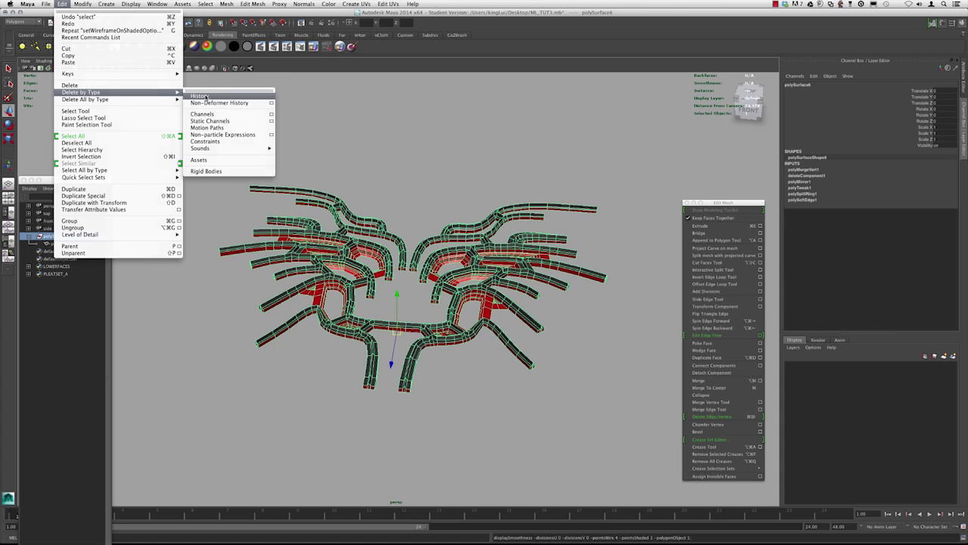
click(206, 97)
click(342, 130)
alt+drag(344, 136, 366, 213)
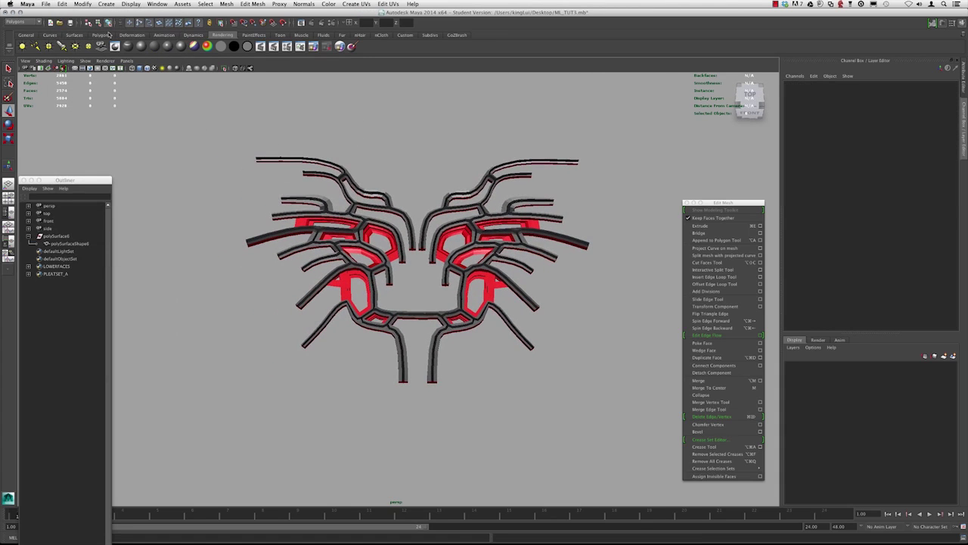
alt+drag(226, 155, 230, 199)
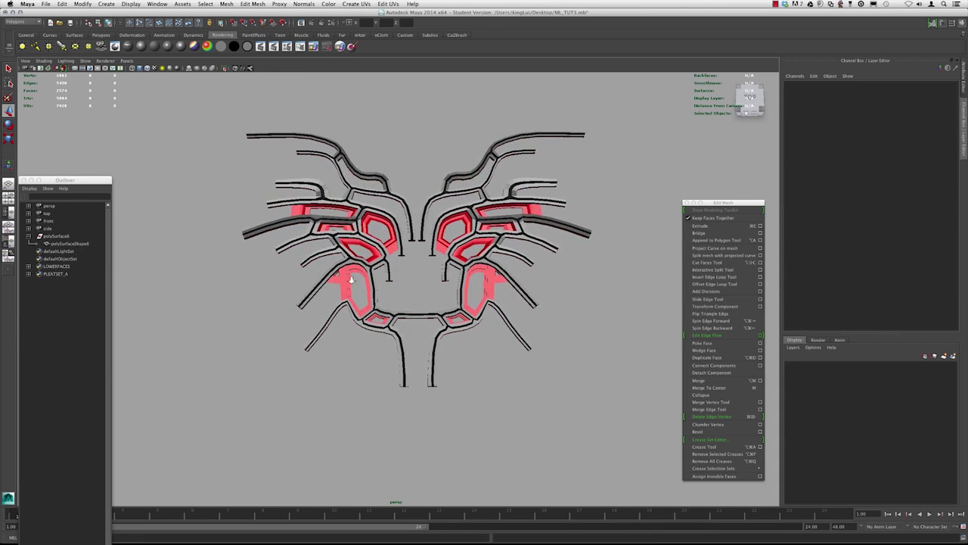
alt+right_drag(352, 279, 295, 242)
alt+right_drag(388, 248, 365, 236)
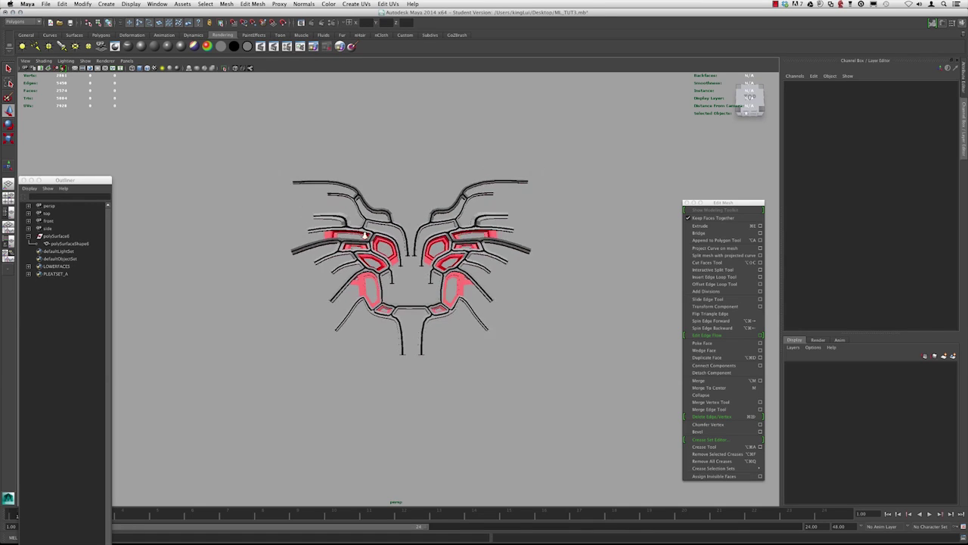
Preview the mesh in smooth display, inspect it from above, and return it to the unsmoothed display
click(376, 233)
key(3)
alt+drag(412, 259, 416, 284)
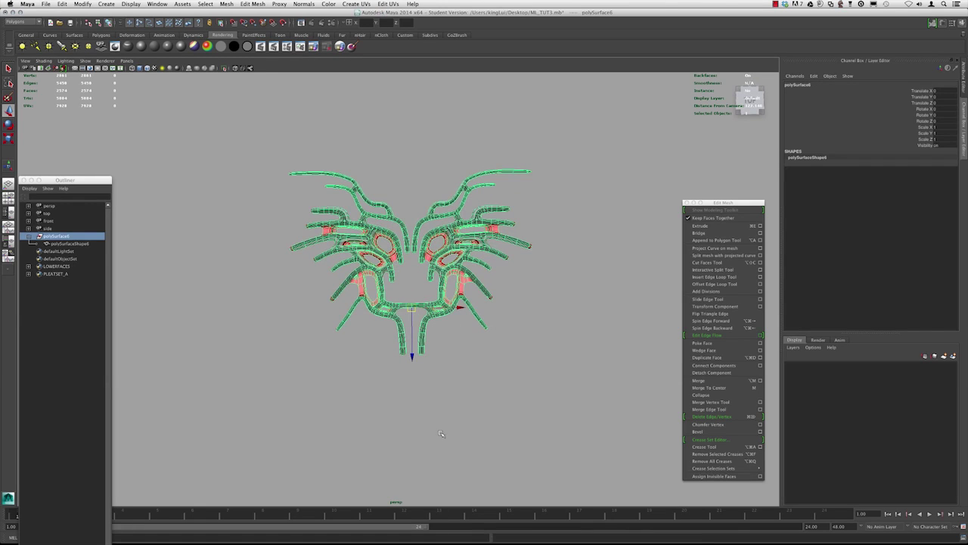
alt+drag(441, 433, 412, 236)
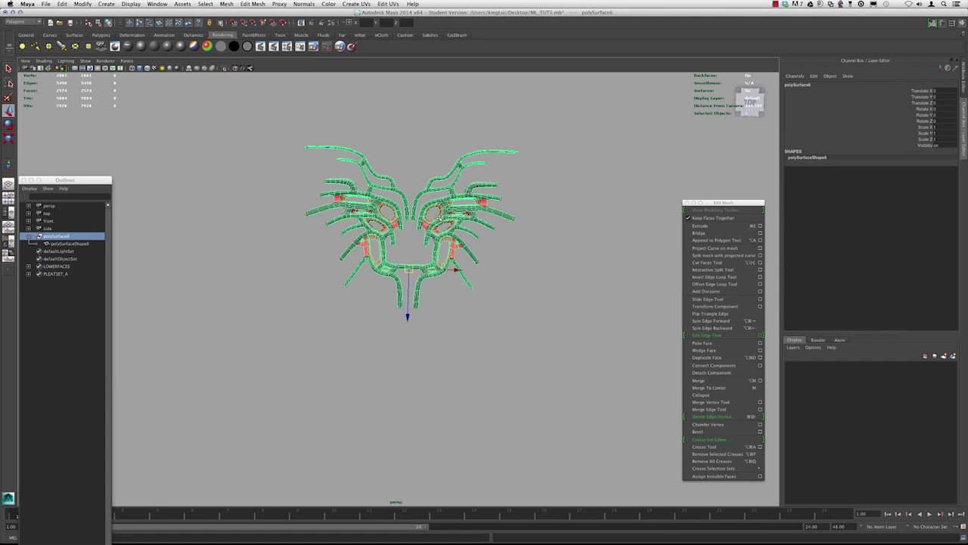
alt+drag(407, 284, 346, 236)
alt+middle_drag(364, 226, 366, 250)
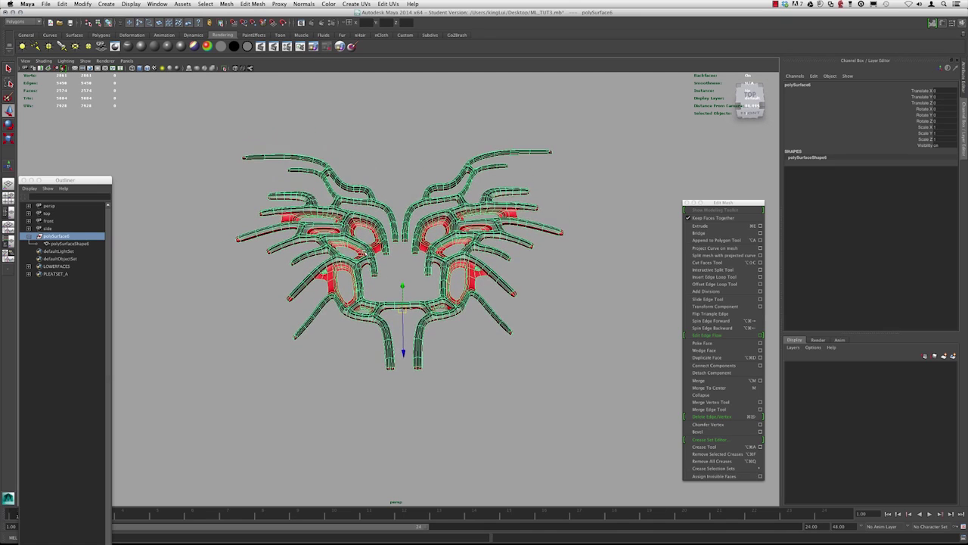
click(391, 162)
alt+drag(390, 163, 396, 252)
drag(351, 228, 367, 233)
key(1)
Open the Duplicate Special options for the selected mesh, and reposition the options window and Outliner to free the modelling view
click(62, 4)
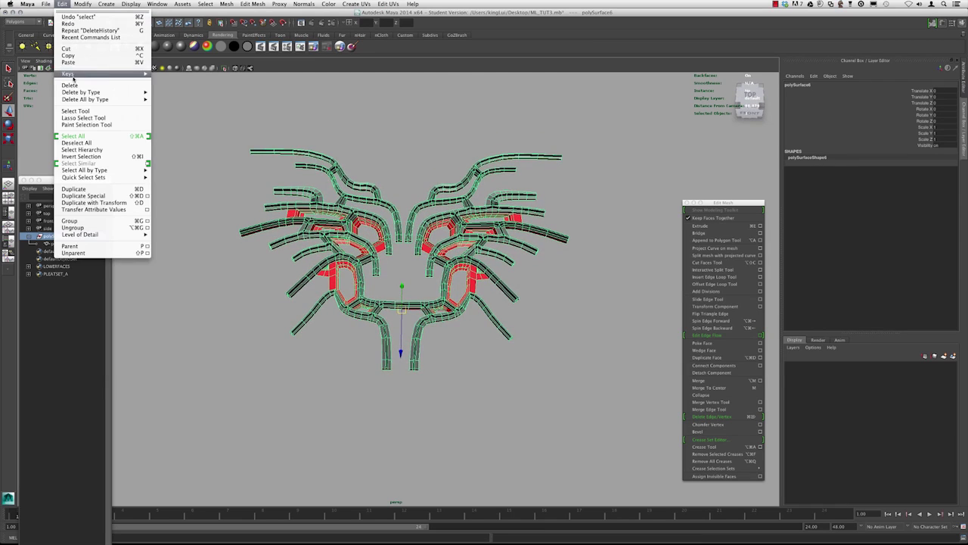
click(147, 196)
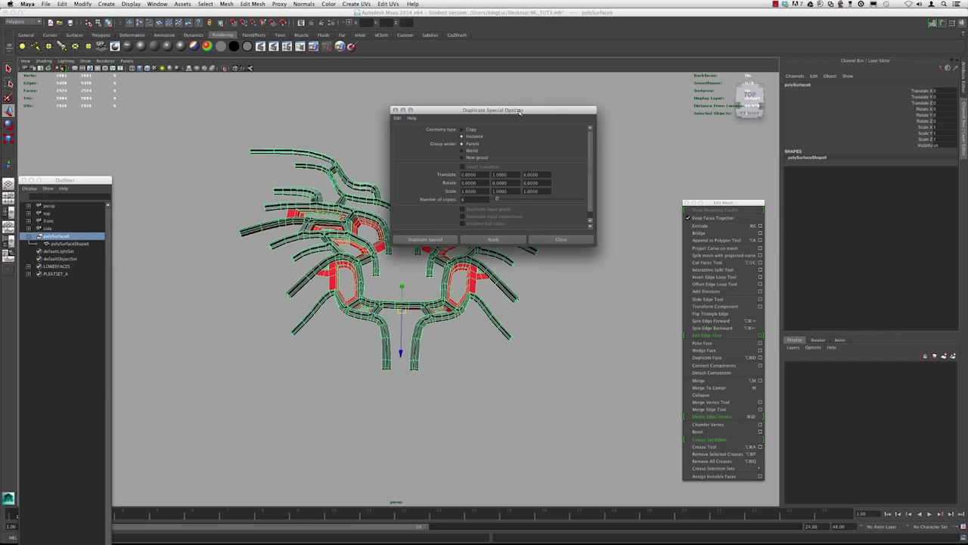
drag(519, 112, 703, 57)
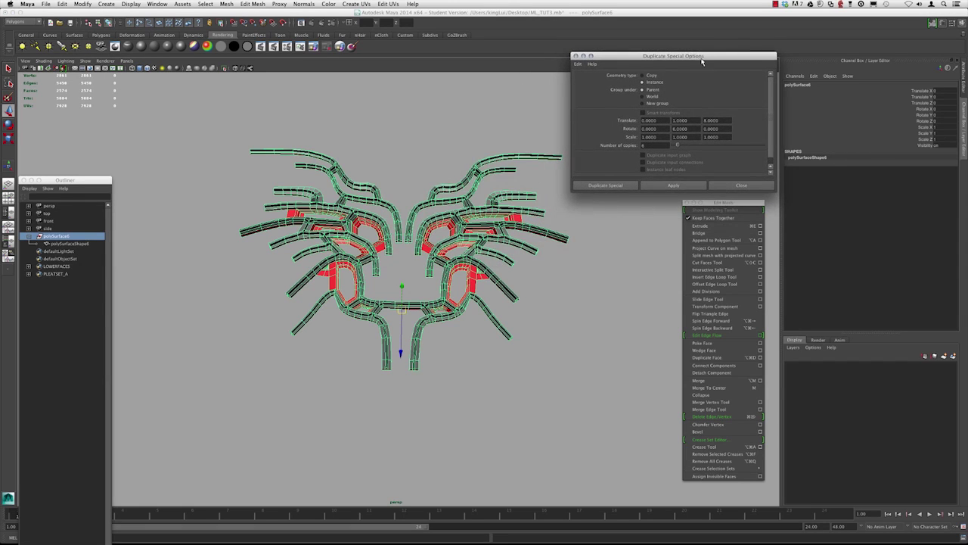
alt+drag(327, 268, 321, 252)
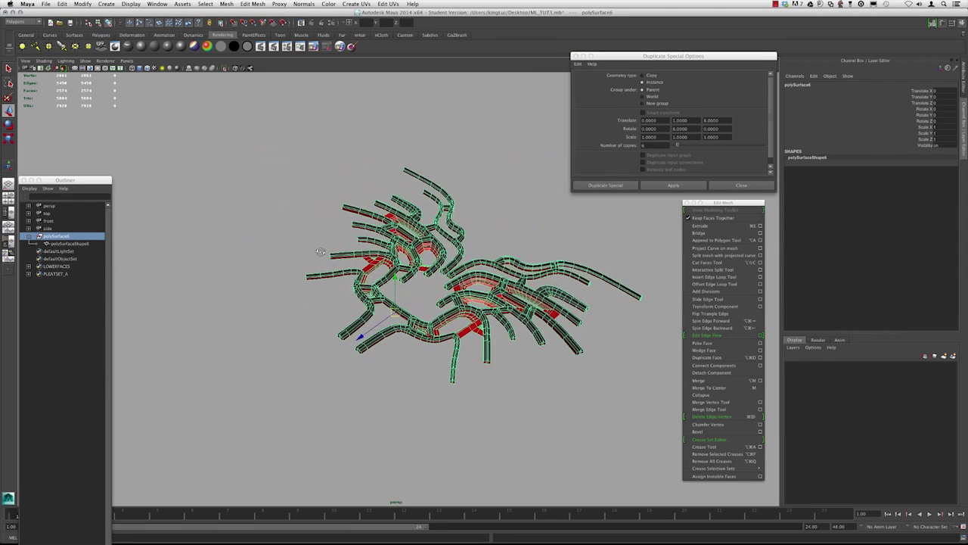
alt+drag(393, 305, 329, 314)
alt+right_drag(379, 306, 400, 324)
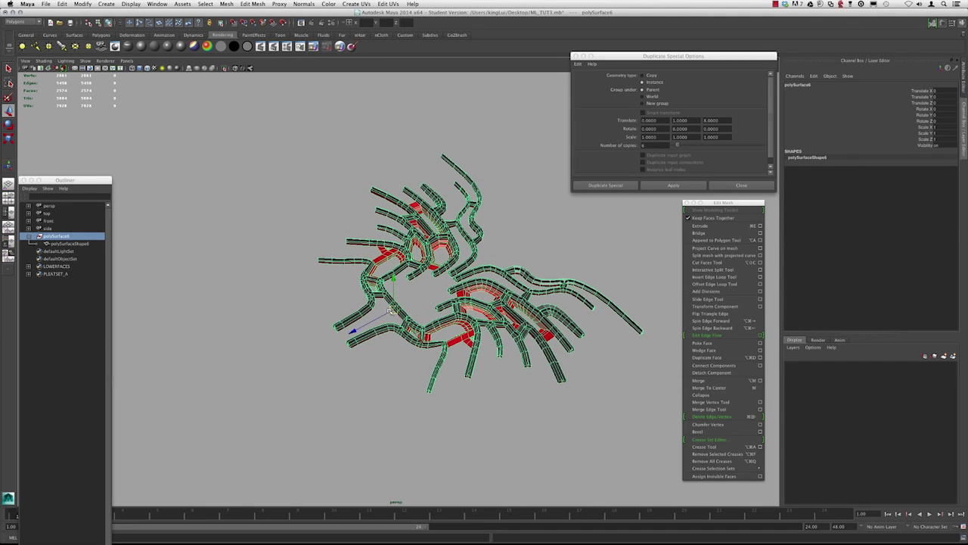
alt+drag(391, 310, 435, 336)
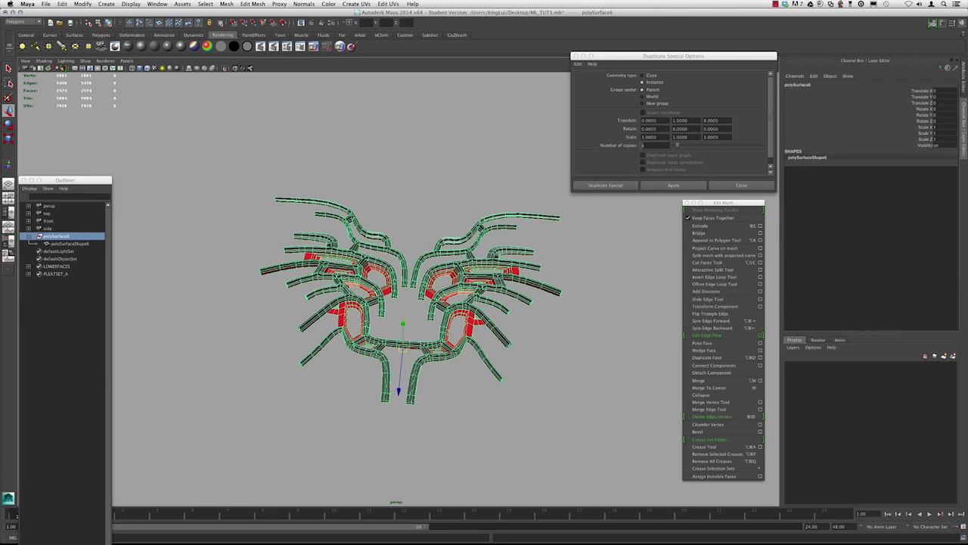
alt+drag(402, 280, 464, 200)
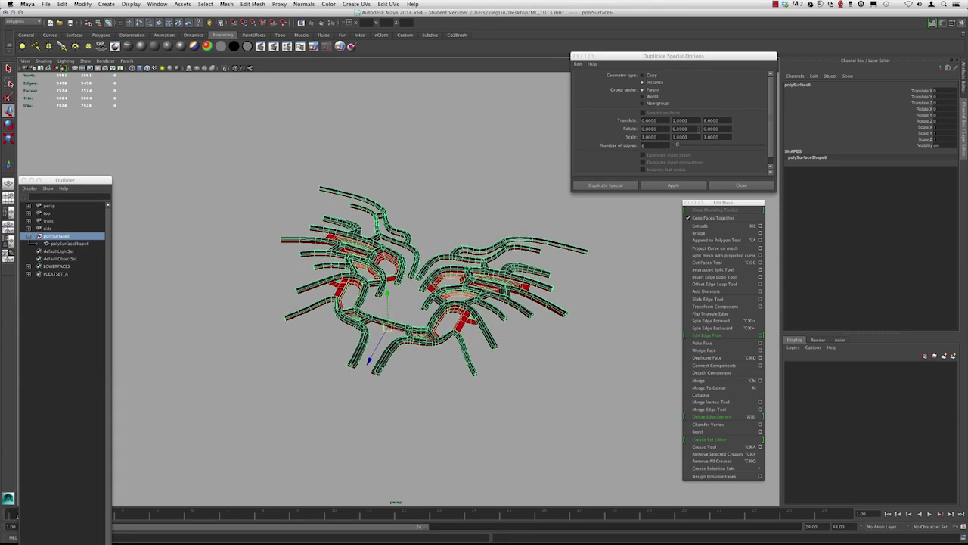
scroll(409, 274, down, 1)
alt+drag(490, 271, 366, 259)
scroll(405, 231, down, 1)
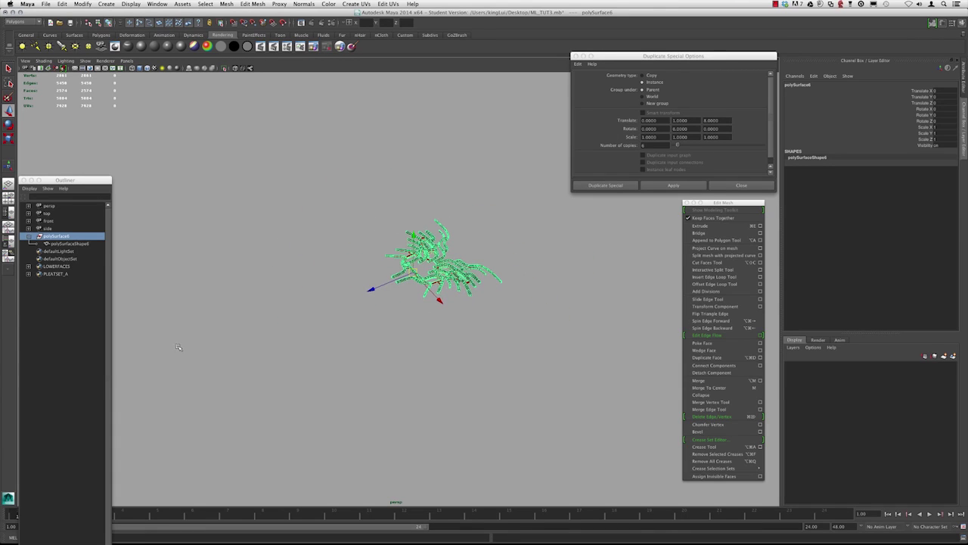
drag(104, 182, 111, 76)
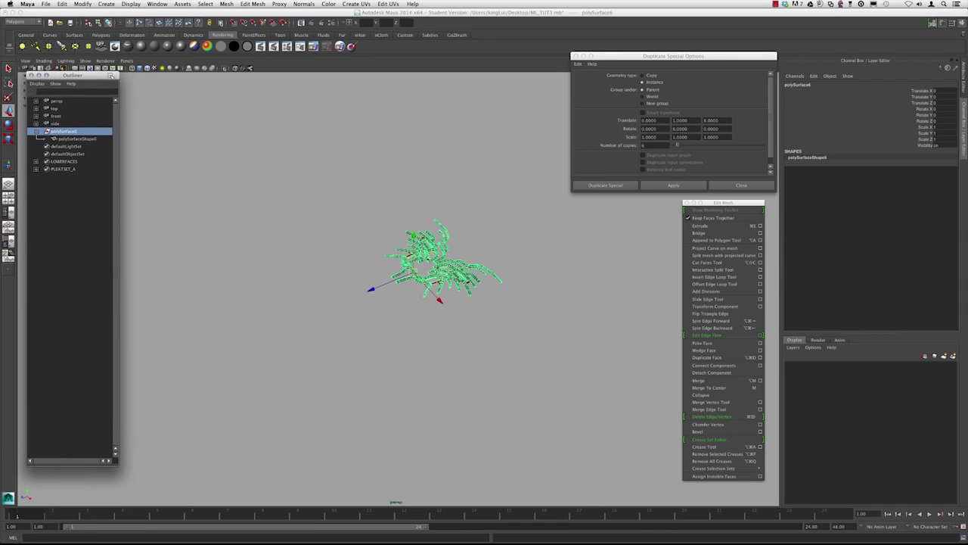
Create 6 instances of the mesh with Duplicate Special, each translated 1 in Y and 8 in Z
click(711, 121)
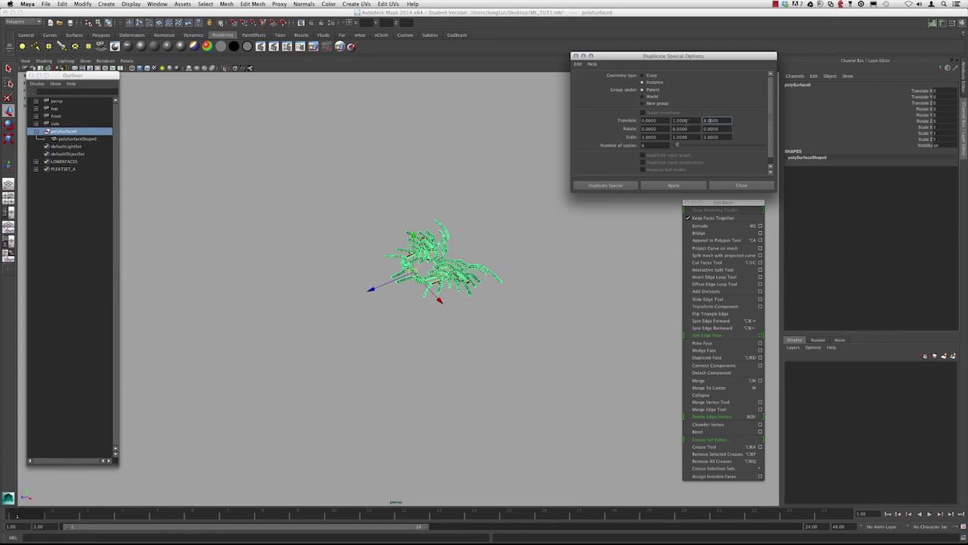
scroll(455, 219, up, 2)
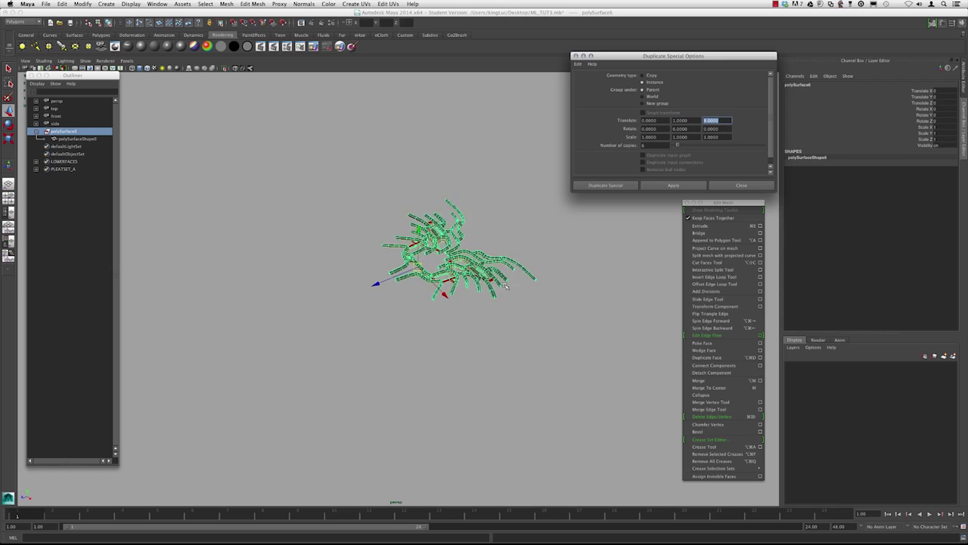
alt+drag(494, 241, 463, 245)
alt+middle_drag(463, 245, 473, 270)
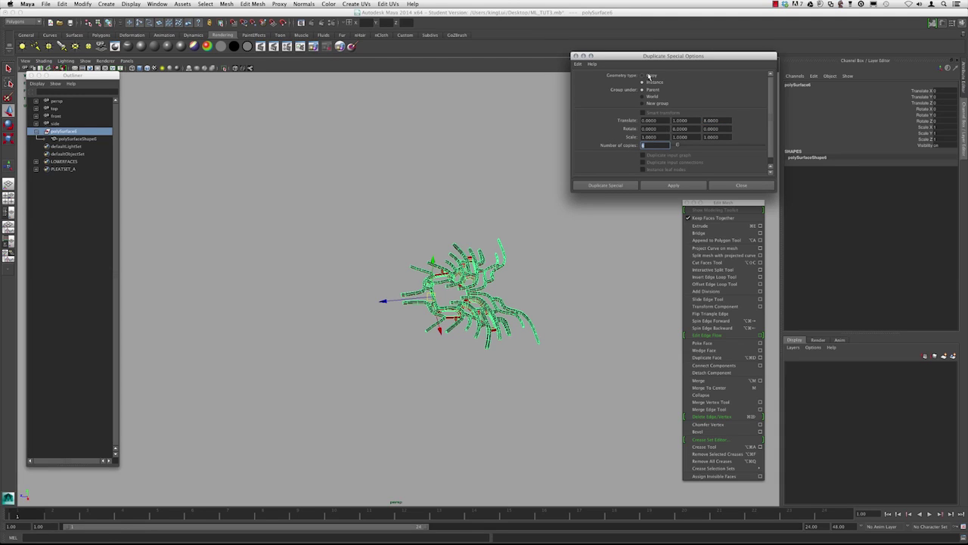
alt+drag(363, 306, 434, 268)
alt+middle_drag(434, 270, 437, 305)
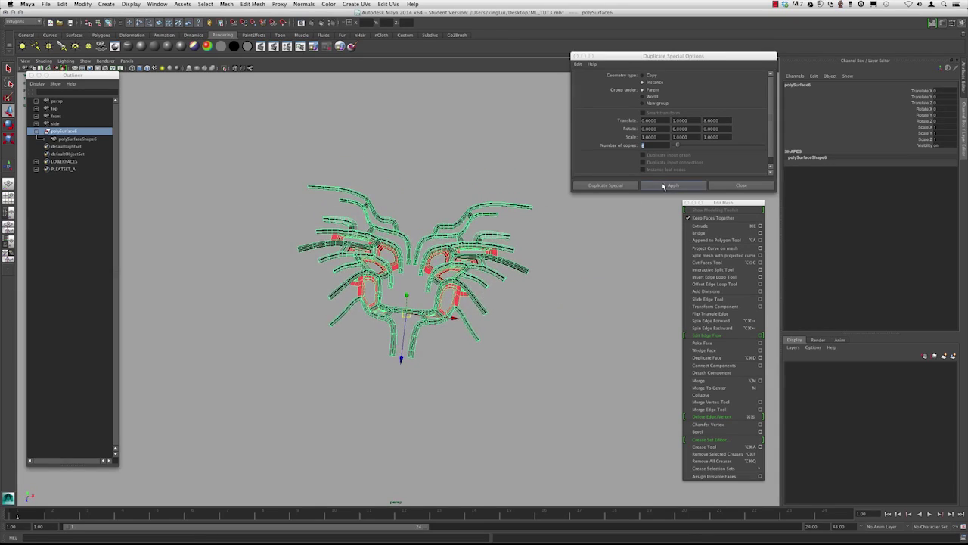
click(664, 186)
Clear the selection and inspect the row of instanced meshes from the side and from above
alt+drag(417, 302, 488, 323)
click(413, 176)
alt+middle_drag(439, 412, 448, 327)
alt+drag(448, 355, 473, 335)
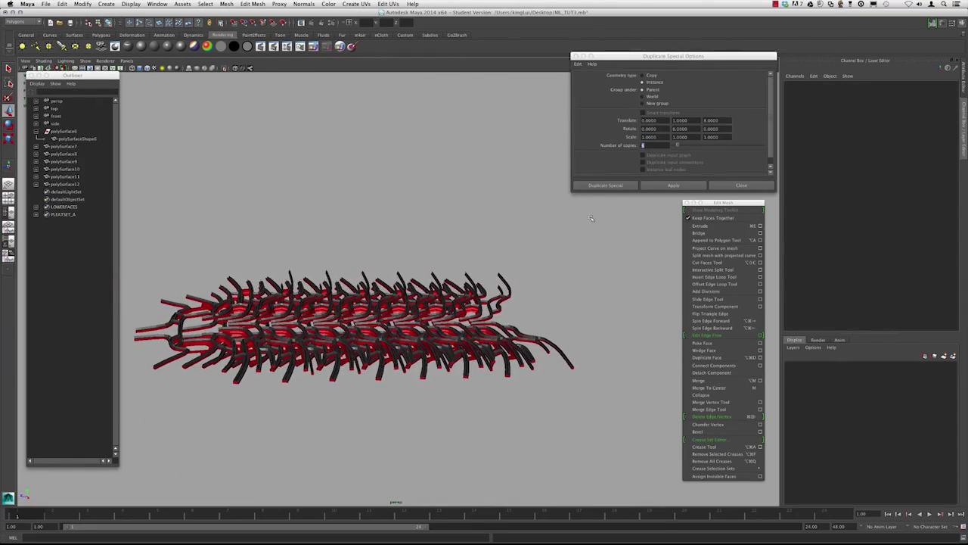
alt+right_drag(591, 218, 582, 283)
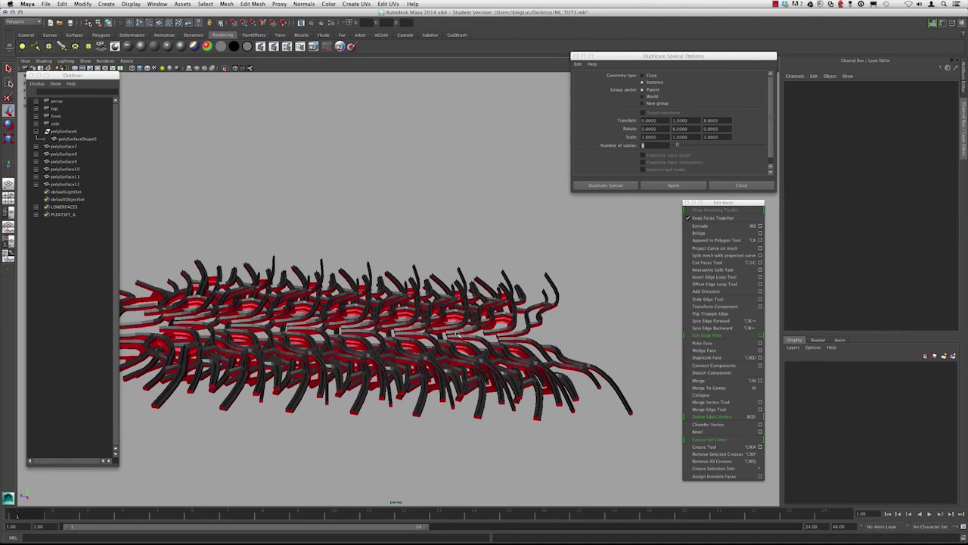
alt+drag(479, 270, 507, 230)
alt+right_drag(429, 212, 408, 256)
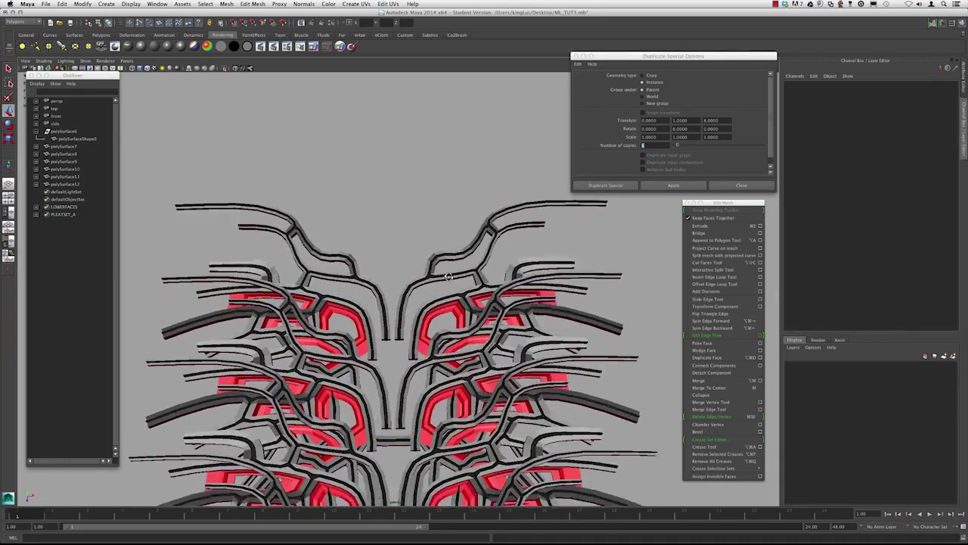
Switch to the orthographic top view, close the Duplicate Special options, and clear the selection
click(429, 261)
alt+drag(413, 253, 395, 223)
alt+right_drag(395, 223, 383, 254)
key(space)
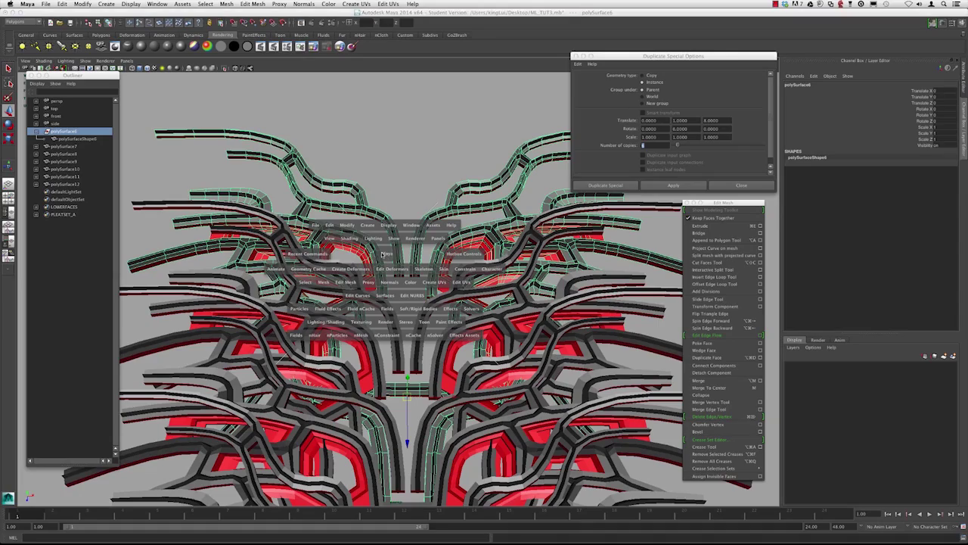
drag(384, 254, 346, 255)
alt+middle_drag(346, 255, 561, 334)
click(732, 186)
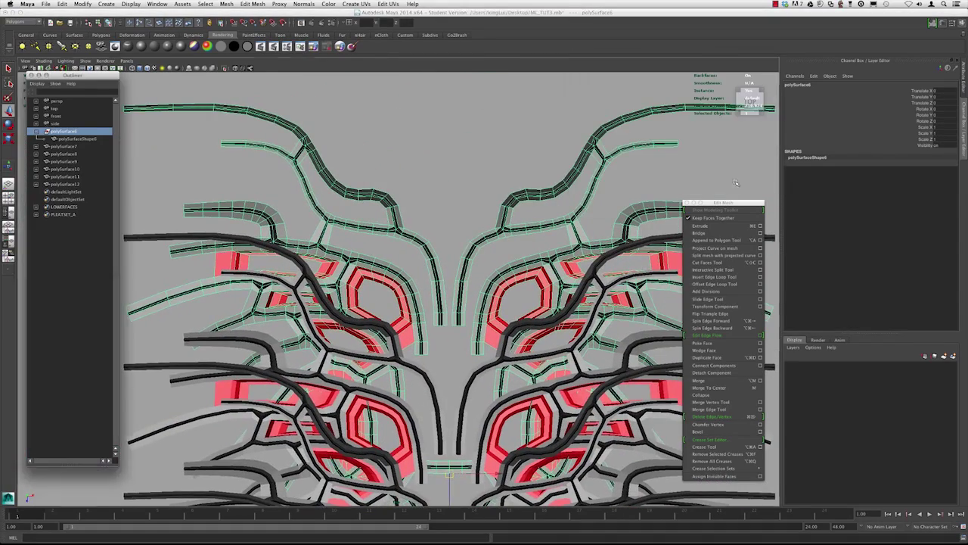
click(441, 173)
alt+middle_drag(467, 354, 450, 321)
alt+right_drag(450, 322, 443, 300)
alt+middle_drag(443, 300, 429, 236)
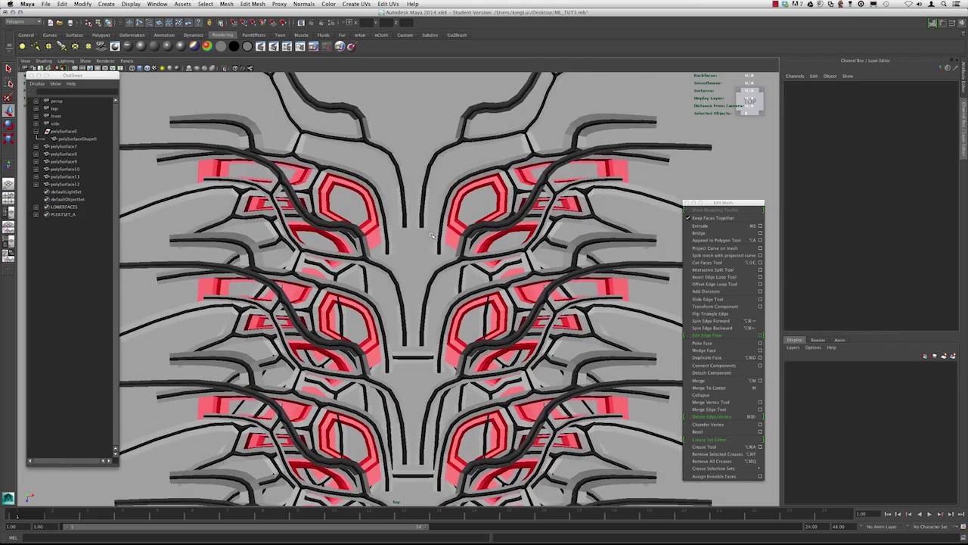
Show the instanced meshes in smooth preview and clear the selection
click(404, 214)
key(3)
alt+drag(404, 214, 412, 165)
click(411, 183)
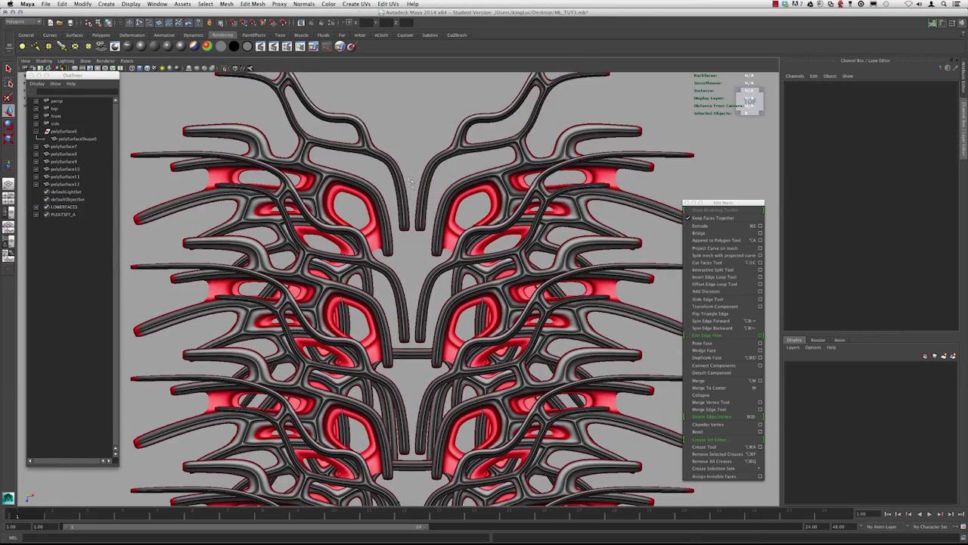
Change the viewport background to the grey gradient
key(alt+b)
alt+right_drag(415, 217, 386, 162)
alt+middle_drag(386, 162, 387, 190)
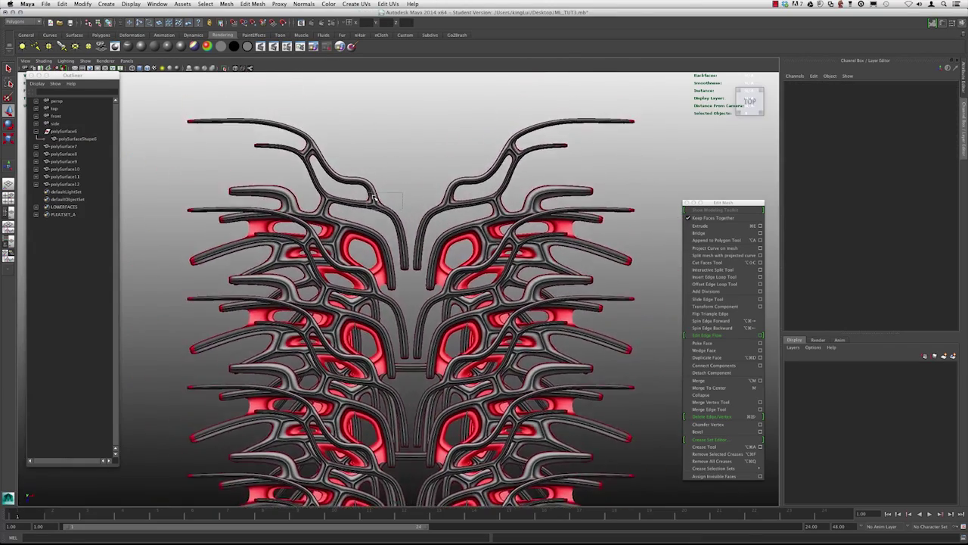
Return the instanced meshes to the unsmoothed display and clear the selection
click(375, 194)
key(1)
click(400, 183)
alt+right_drag(402, 227, 415, 292)
alt+middle_drag(415, 292, 406, 242)
alt+right_drag(406, 242, 399, 215)
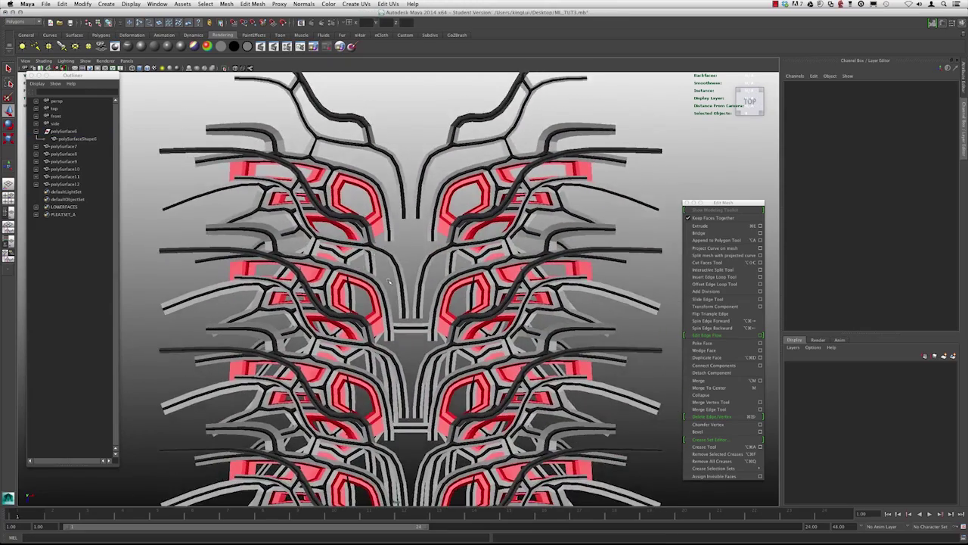
Select polySurface12, the last instance at the lower end of the row
alt+middle_drag(415, 355, 416, 249)
alt+right_drag(416, 249, 349, 140)
alt+middle_drag(393, 379, 397, 280)
alt+right_drag(397, 280, 463, 360)
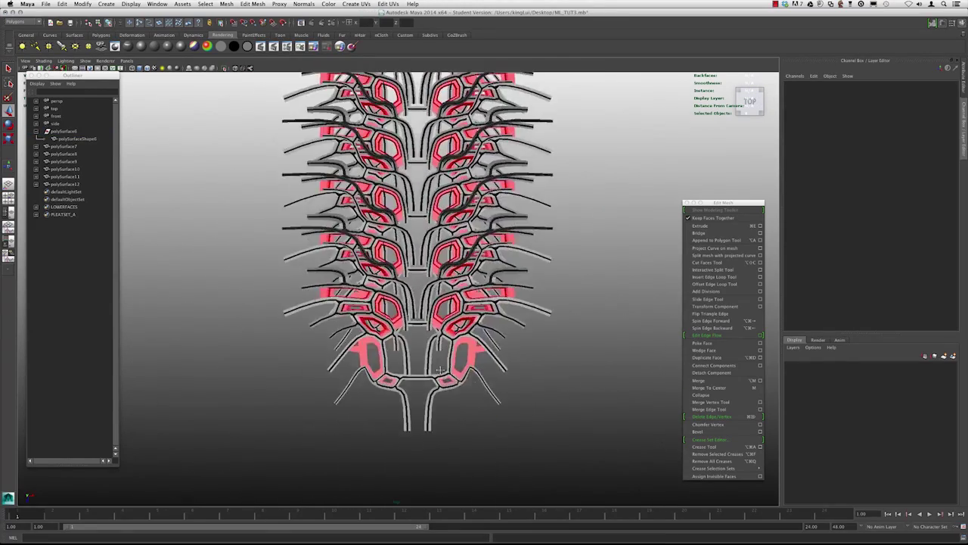
alt+middle_drag(463, 359, 473, 284)
alt+right_drag(474, 283, 568, 391)
alt+middle_drag(568, 391, 494, 425)
click(436, 350)
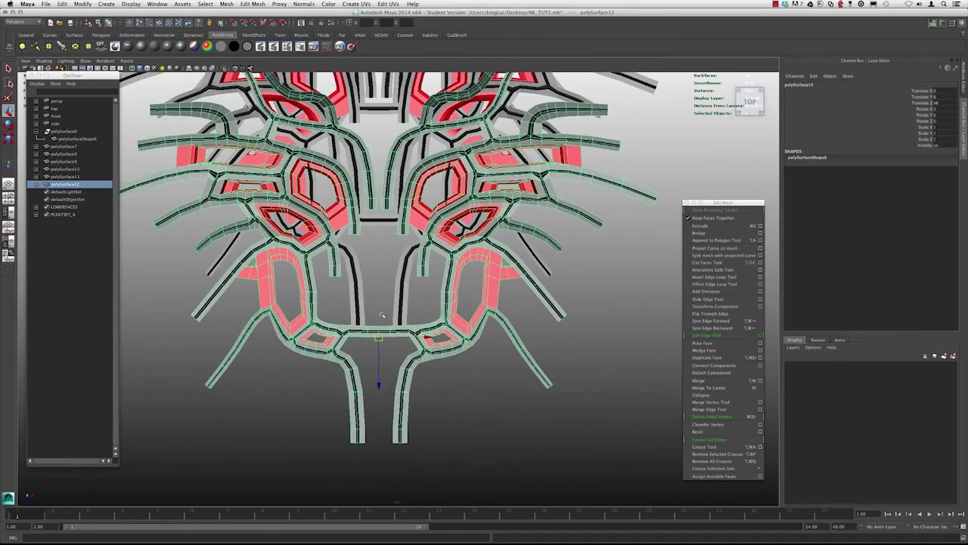
Switch polySurface12 to vertex mode and select the vertices in the middle of its central crossbar
alt+right_drag(385, 315, 382, 331)
alt+middle_drag(382, 331, 393, 340)
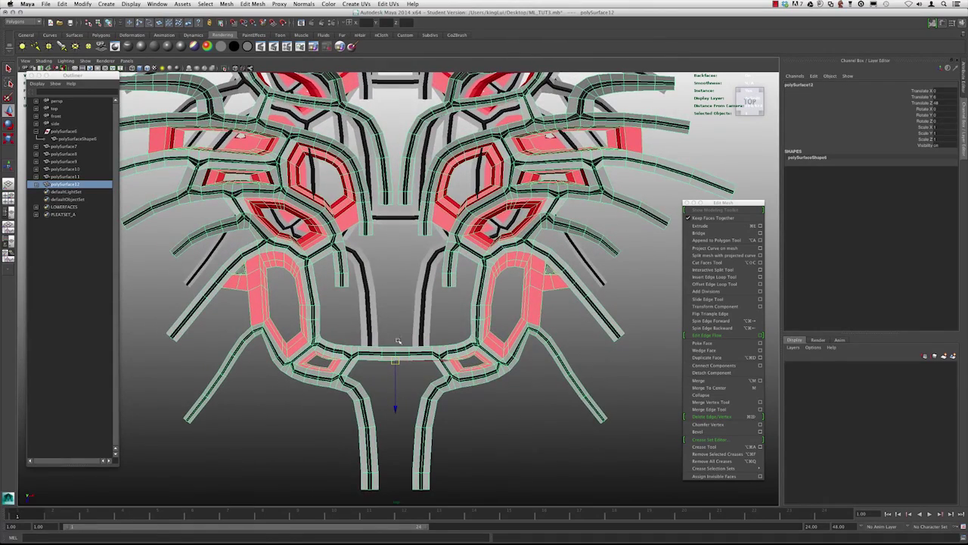
alt+right_drag(412, 330, 387, 318)
mouse_move(386, 318)
alt+middle_down()
mouse_move(386, 422)
mouse_move(392, 326)
alt+middle_up()
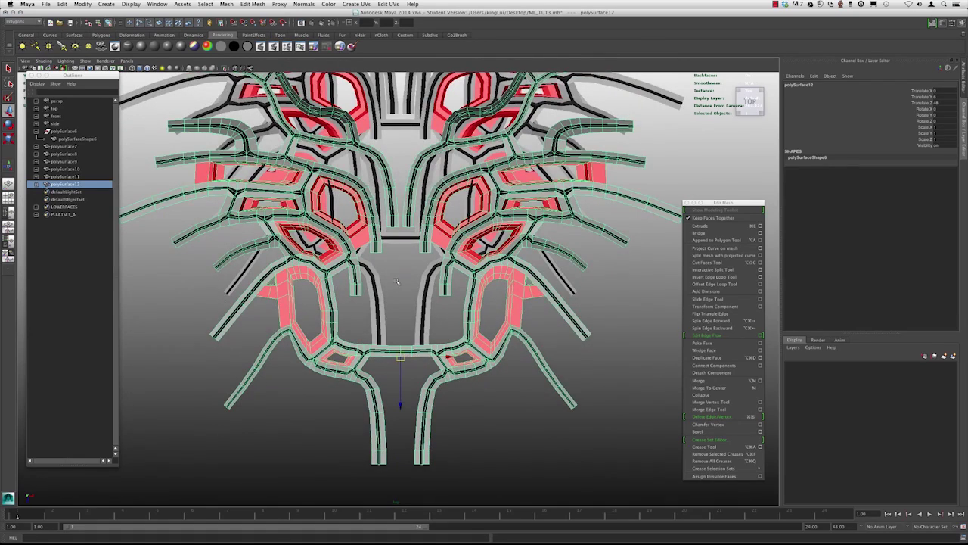
alt+right_drag(396, 280, 420, 299)
alt+middle_drag(423, 338, 424, 298)
alt+right_drag(423, 298, 479, 362)
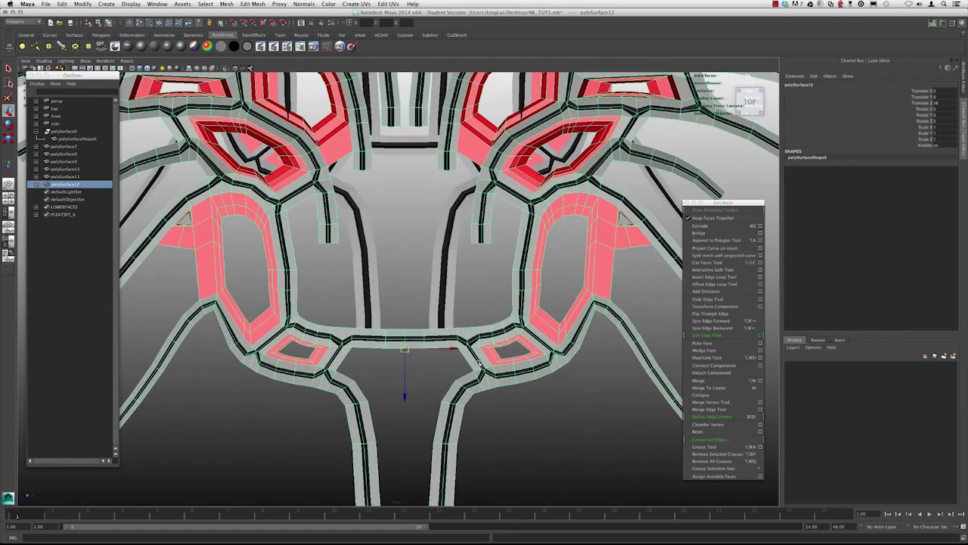
right_drag(418, 338, 383, 336)
drag(378, 321, 432, 358)
scroll(434, 337, down, 5)
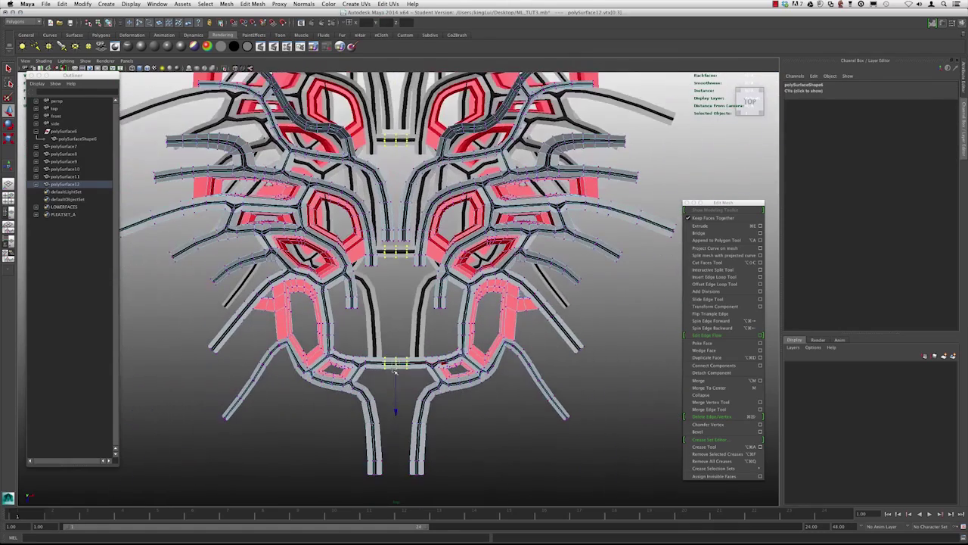
Move polySurface12's selected crossbar vertices toward the row's upper end so the crossbar forms an arch between the neighbouring strands
drag(395, 410, 395, 363)
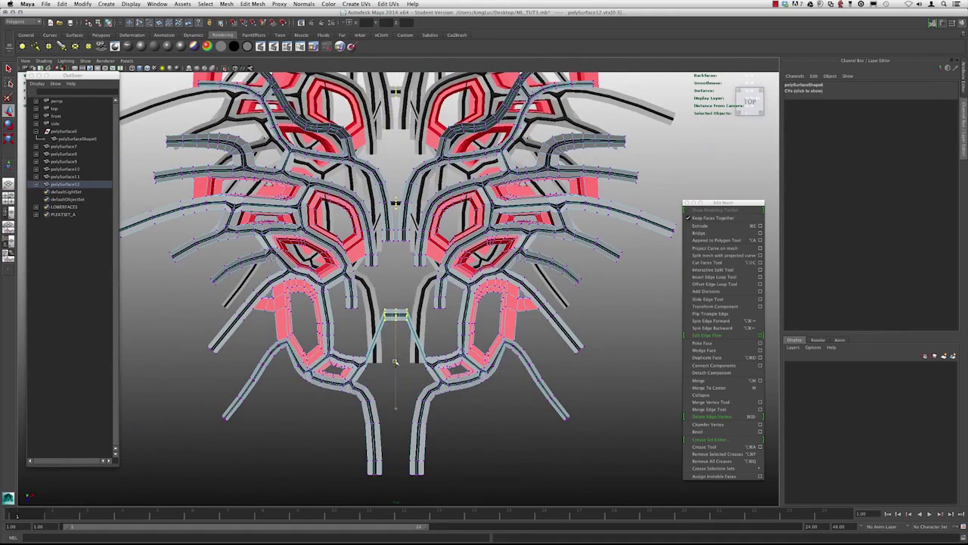
scroll(320, 243, down, 8)
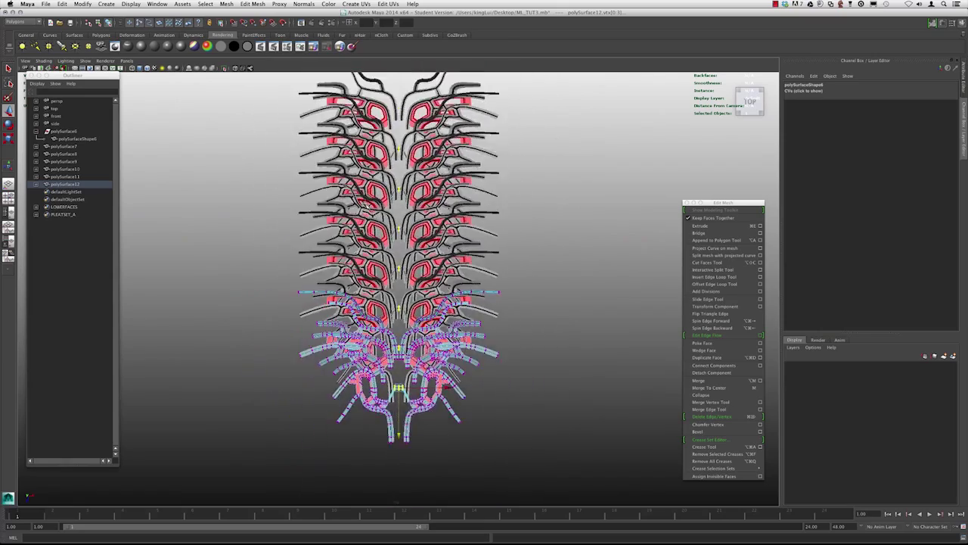
alt+right_drag(320, 243, 411, 321)
scroll(486, 406, up, 4)
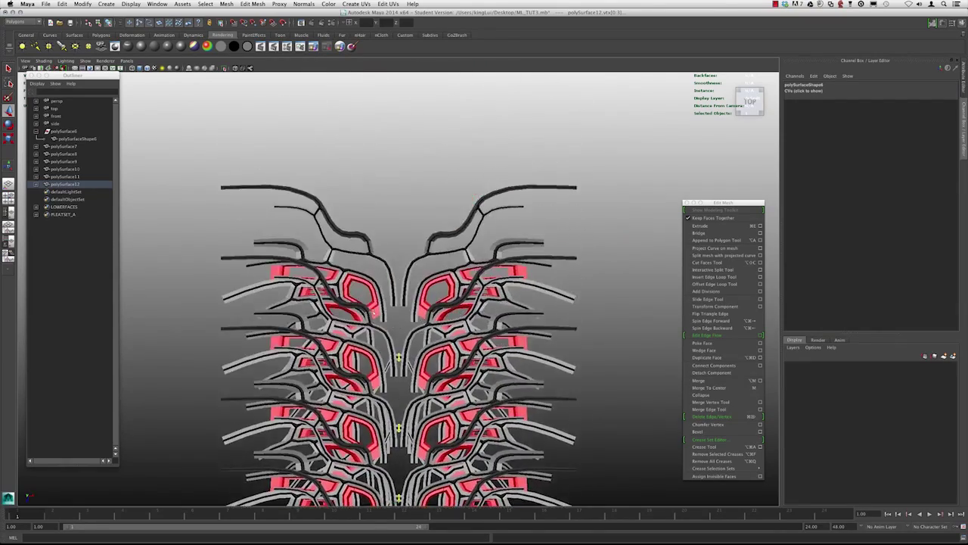
scroll(369, 281, down, 8)
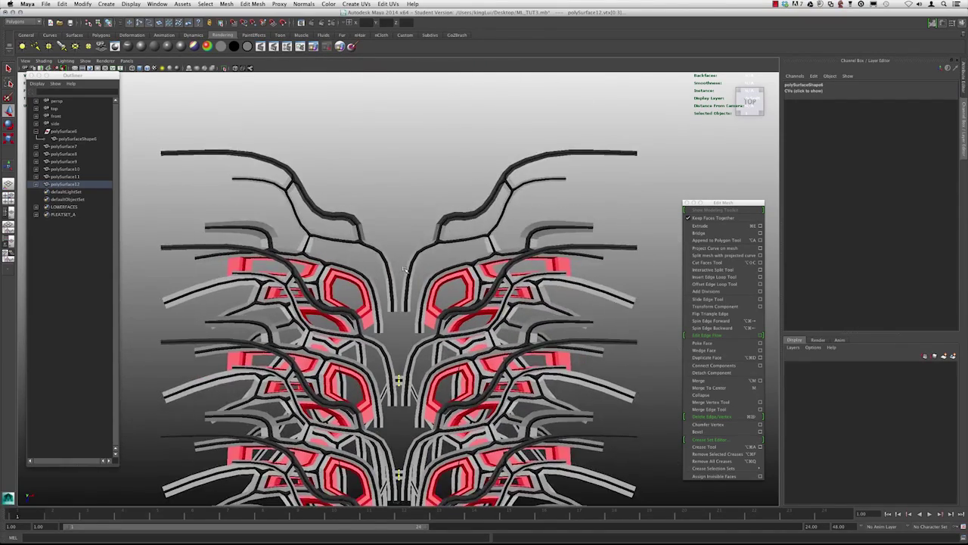
alt+middle_drag(401, 237, 392, 150)
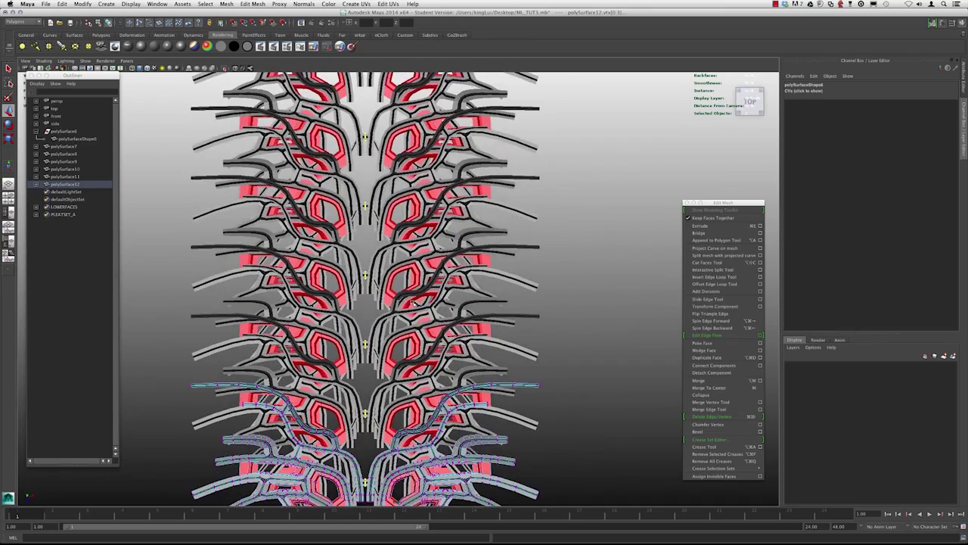
alt+middle_drag(412, 326, 412, 256)
alt+right_drag(412, 256, 382, 317)
alt+middle_drag(409, 394, 417, 269)
alt+right_drag(423, 355, 509, 374)
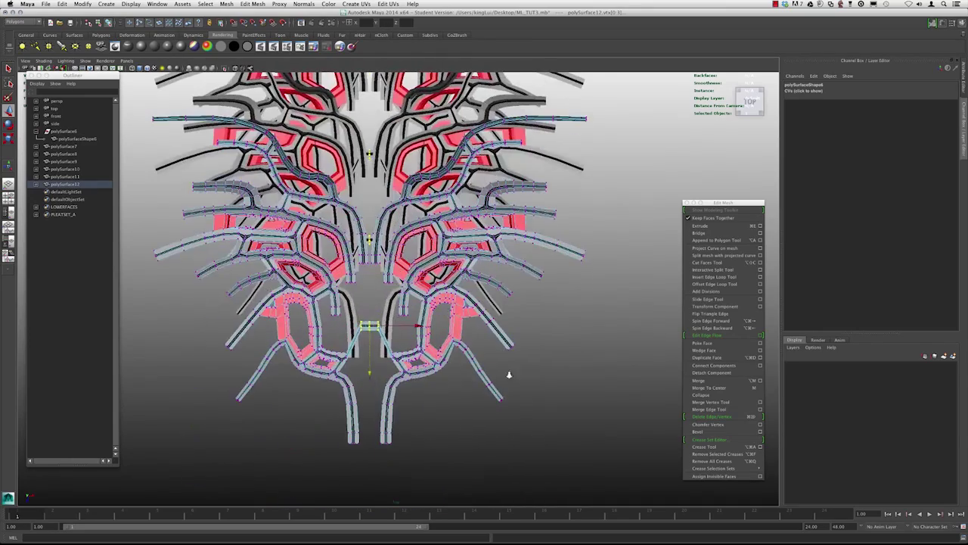
drag(369, 371, 369, 364)
Preview the instances smoothed and examine how the raised crossbars fit between the segments along the whole row
key(3)
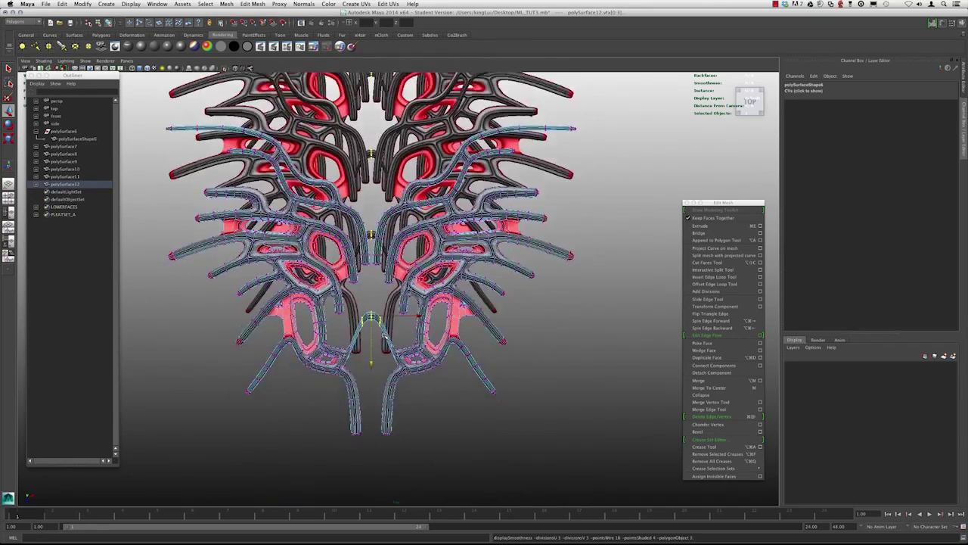
alt+right_drag(390, 163, 341, 125)
alt+middle_drag(341, 121, 374, 375)
alt+middle_drag(379, 80, 381, 264)
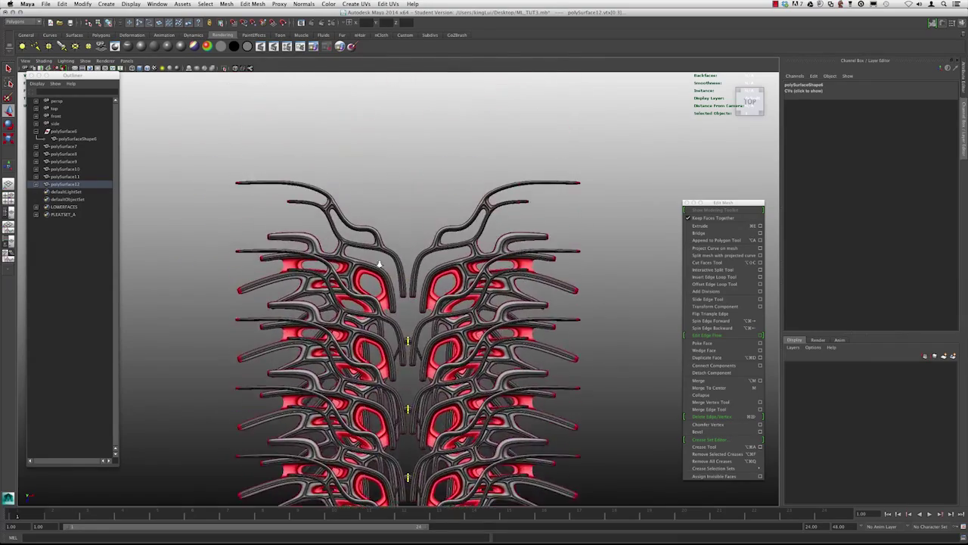
alt+right_drag(381, 264, 433, 303)
alt+middle_drag(420, 351, 421, 316)
alt+right_drag(421, 316, 352, 308)
alt+middle_drag(352, 309, 331, 208)
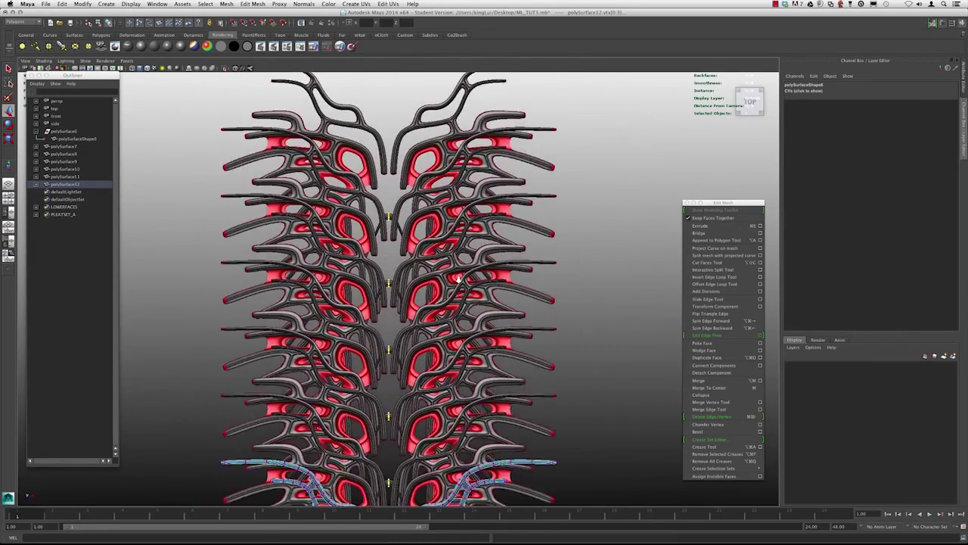
alt+right_drag(332, 207, 313, 207)
alt+right_drag(515, 258, 448, 246)
alt+middle_drag(448, 247, 442, 113)
scroll(461, 342, up, 3)
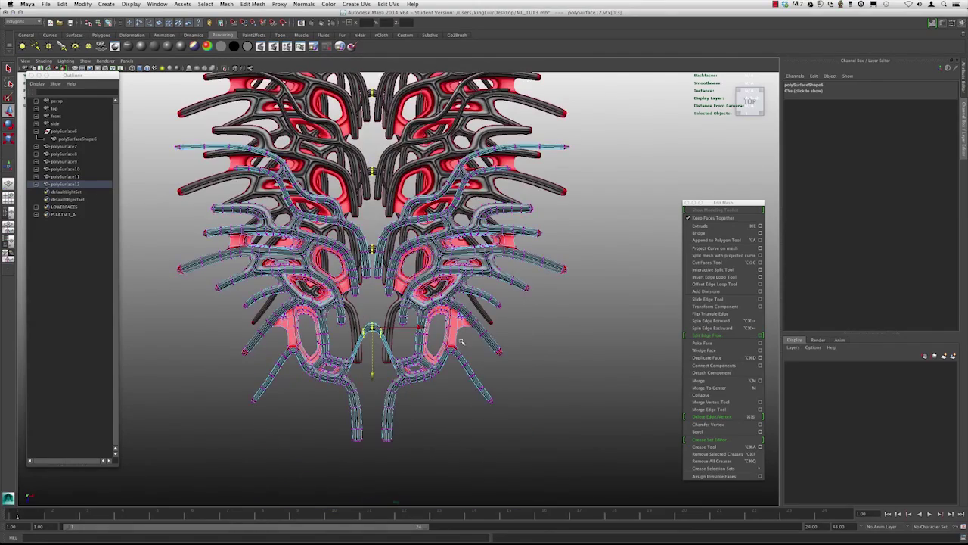
alt+middle_drag(411, 308, 459, 302)
alt+right_drag(376, 305, 507, 434)
alt+middle_drag(506, 434, 489, 392)
Return to the unsmoothed display and insert an edge loop halfway along each sloping leg of polySurface12's arch
key(1)
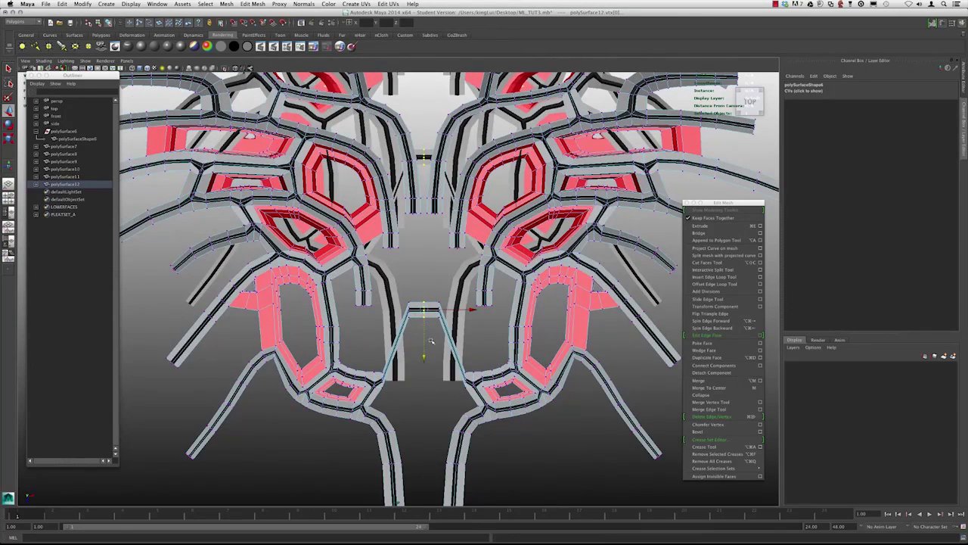
scroll(384, 352, up, 3)
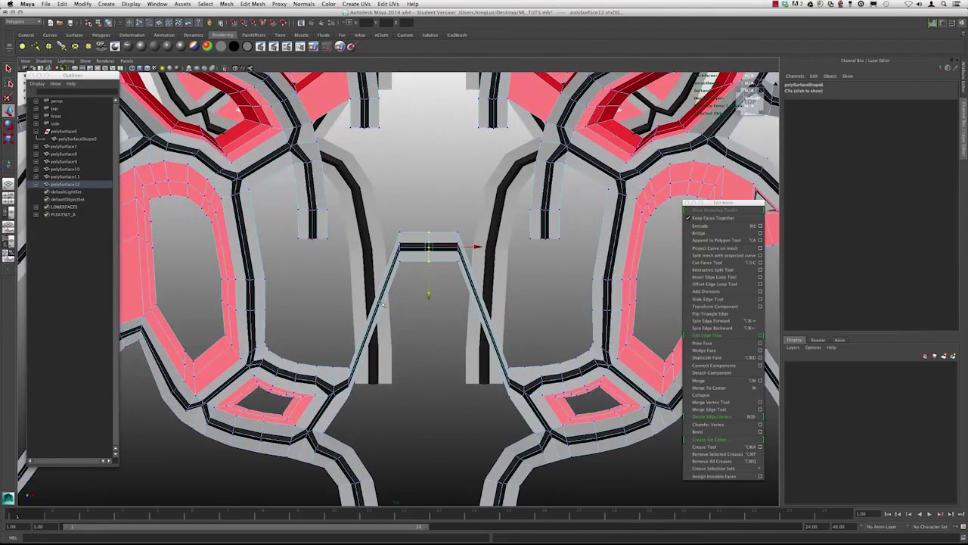
click(715, 277)
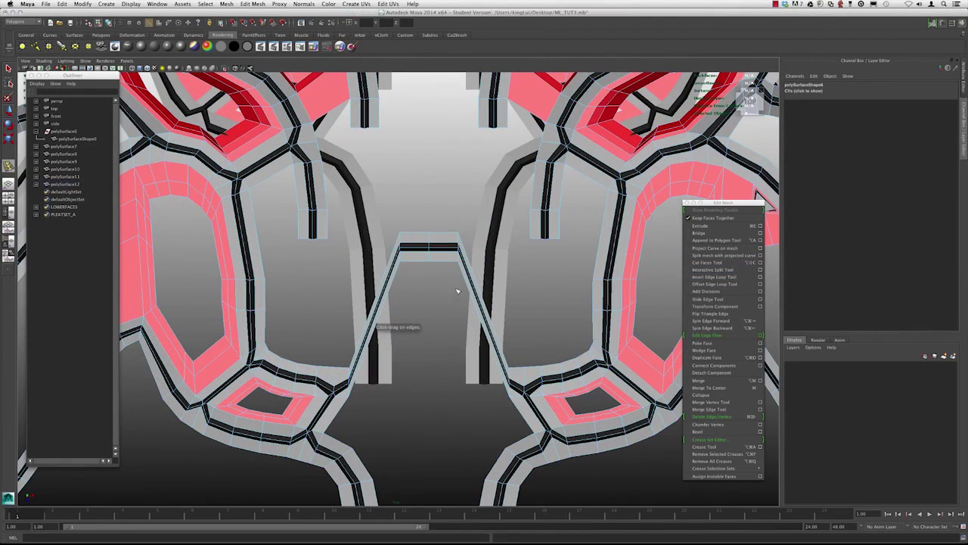
click(481, 309)
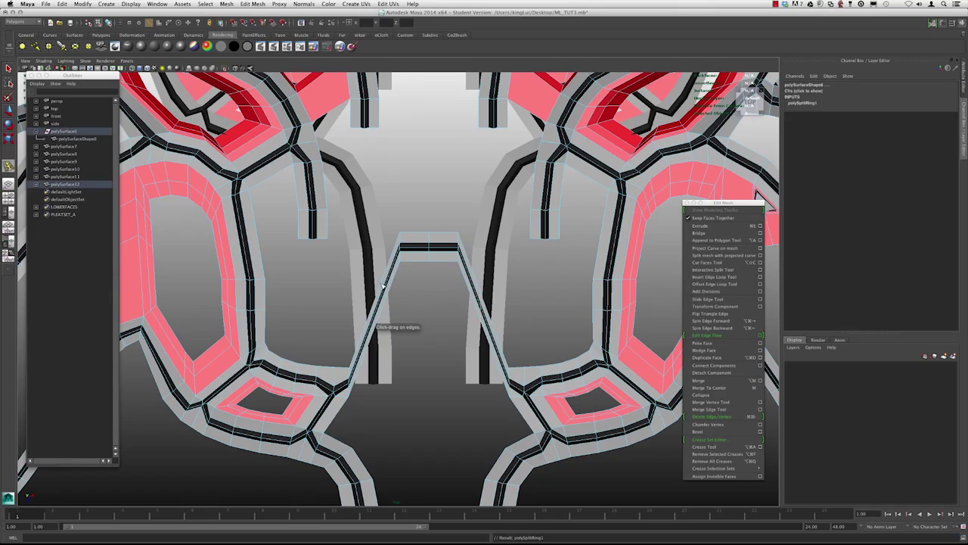
click(377, 314)
Spread the new edge-loop vertices on both arch legs apart and rotate each leg's loop to bend the legs outward
alt+right_drag(378, 314, 75, 216)
alt+middle_drag(303, 159, 302, 348)
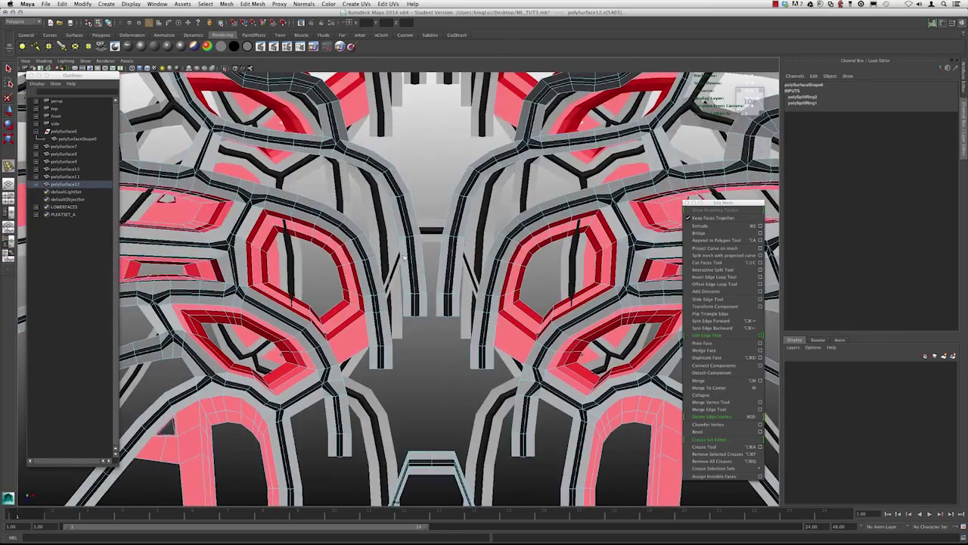
alt+right_drag(265, 303, 102, 287)
alt+middle_drag(385, 185, 387, 30)
alt+right_drag(326, 265, 485, 275)
scroll(342, 301, down, 5)
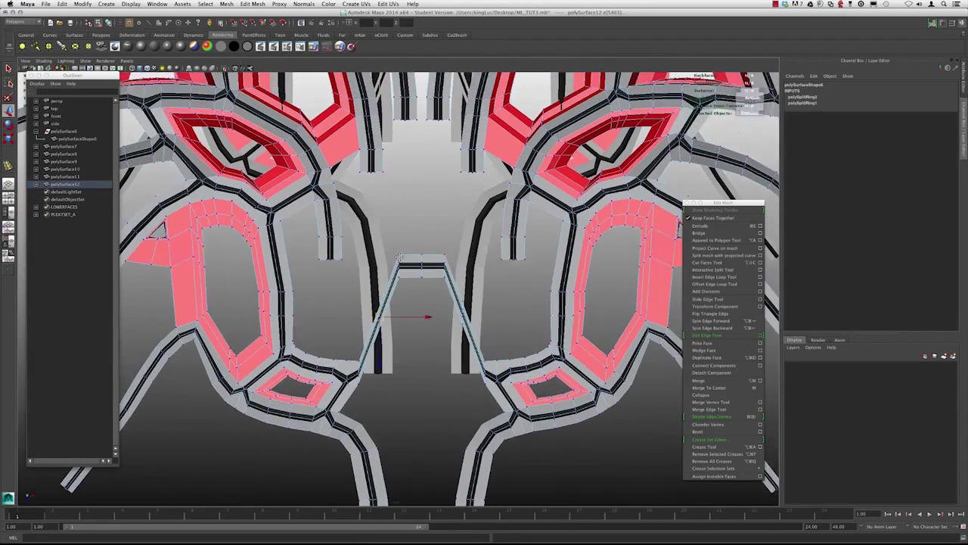
shift+drag(434, 305, 493, 320)
key(e)
key(r)
key(e)
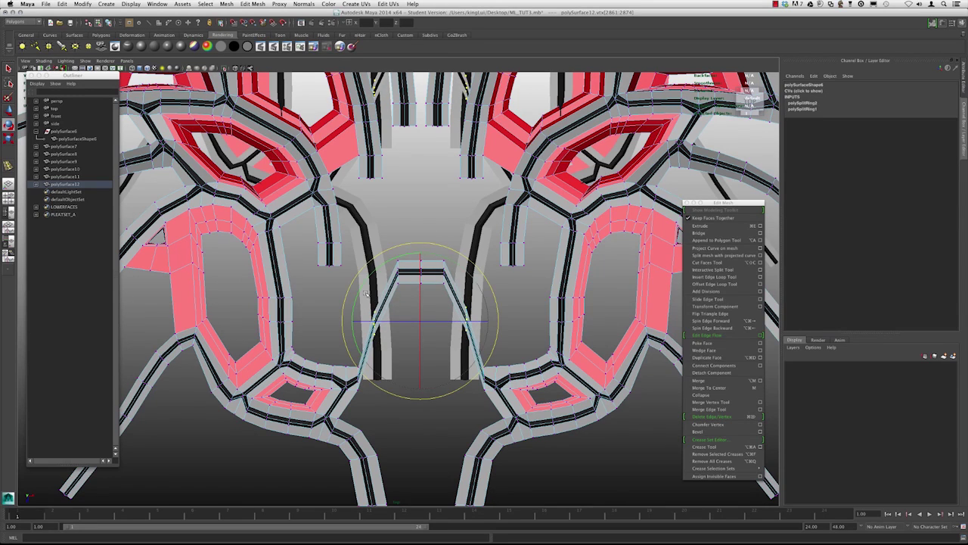
drag(364, 293, 395, 343)
key(super+z)
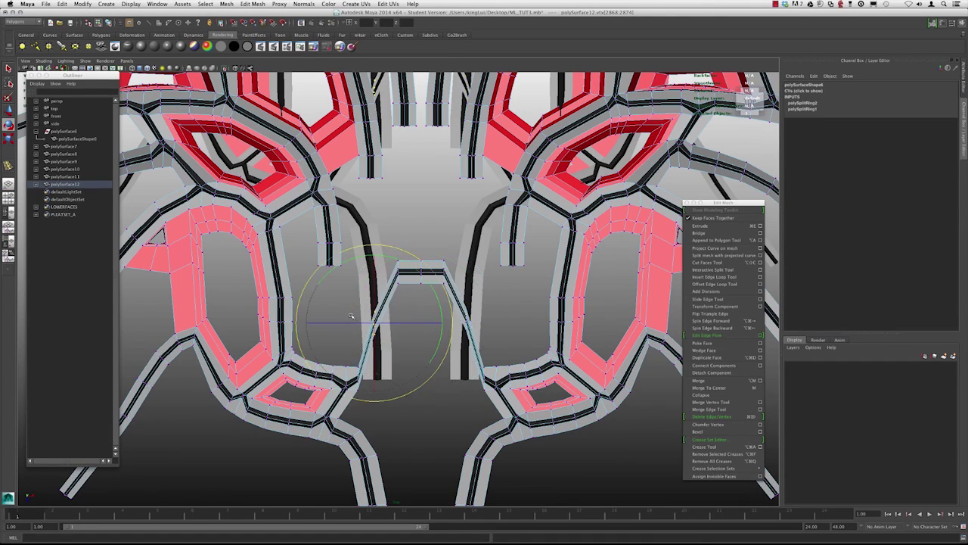
key(minus)
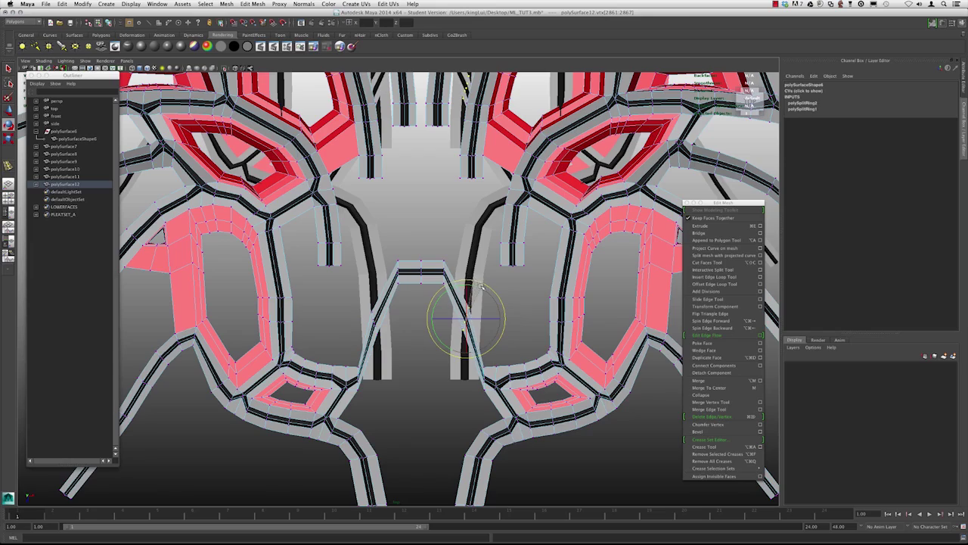
Raise the arch's centre vertices into a peak, then grow the selection and raise the crown further in smoothed display
key(w)
click(422, 299)
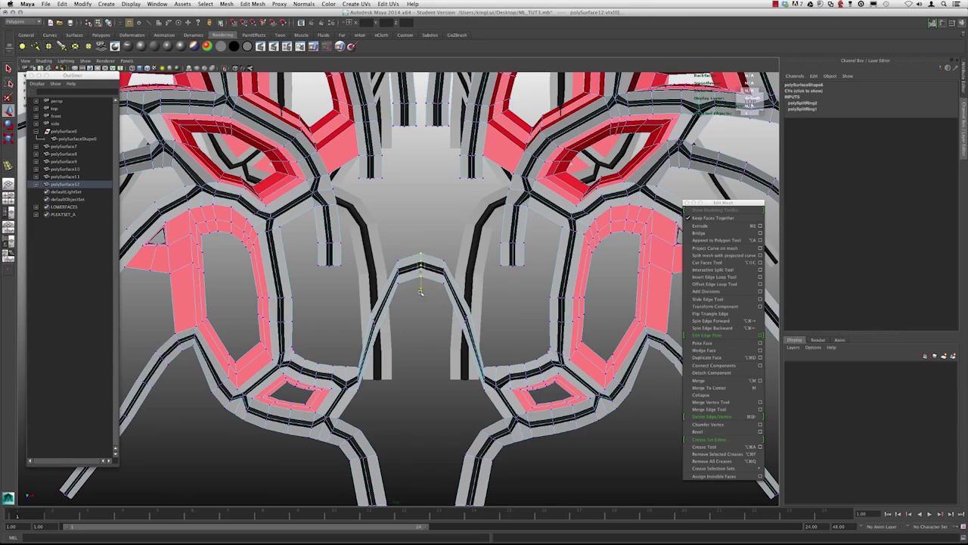
key(3)
scroll(432, 285, down, 6)
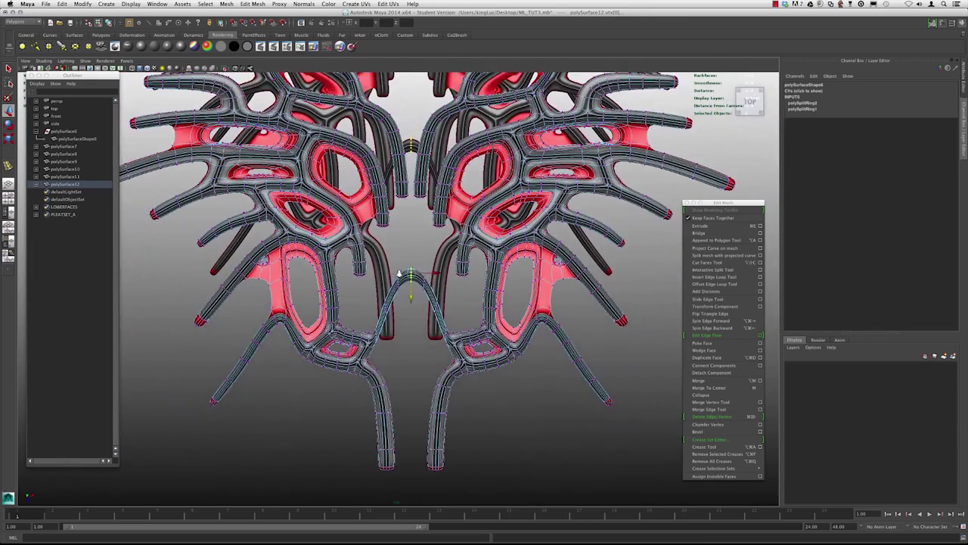
key(shift+period)
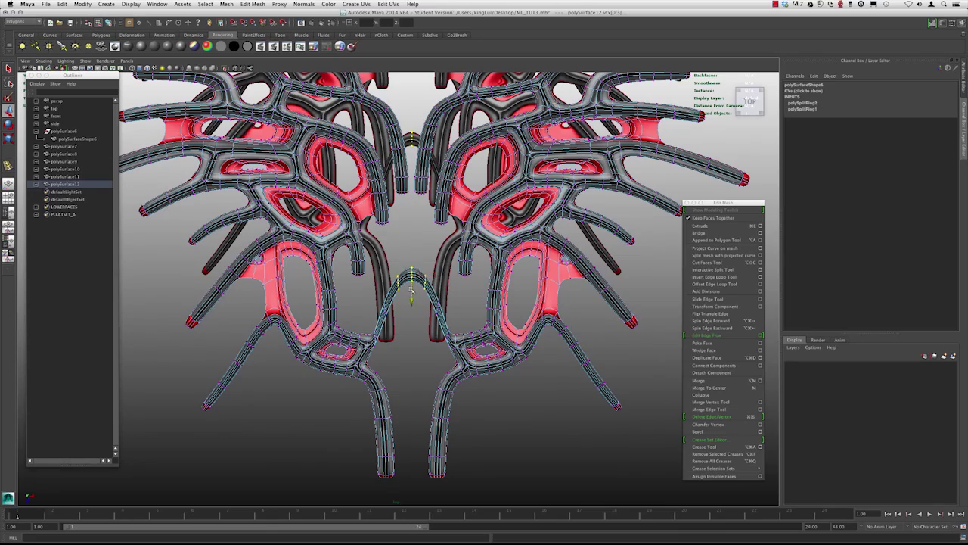
drag(412, 290, 411, 281)
Examine the smoothed row from the lower end to the upper end for how the reshaped arches meet the neighbouring segments
alt+right_drag(488, 283, 320, 261)
alt+middle_drag(320, 261, 316, 310)
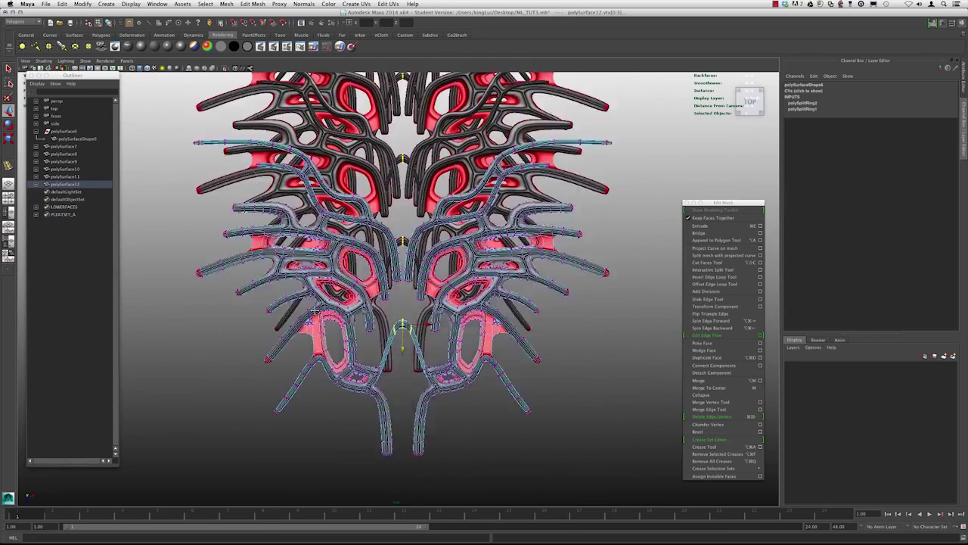
scroll(314, 310, down, 5)
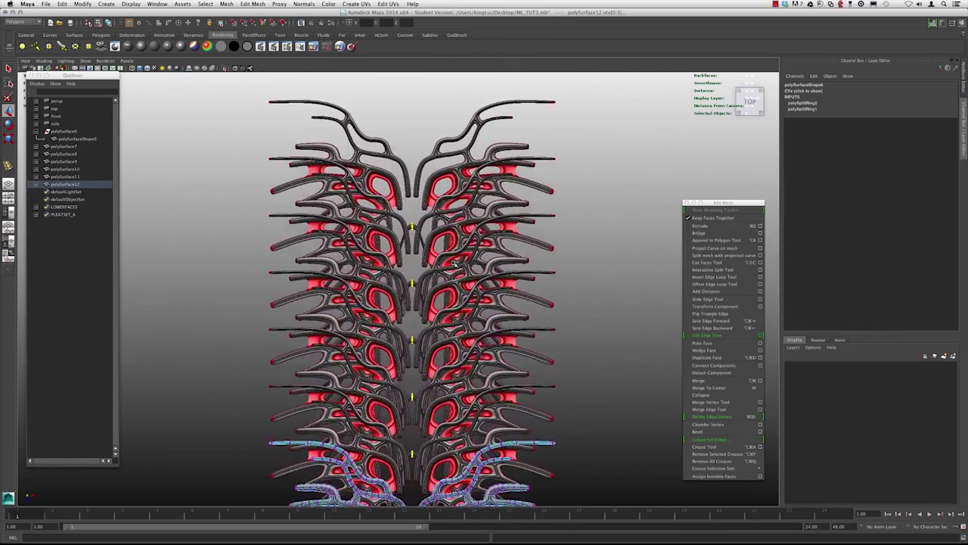
scroll(454, 261, down, 4)
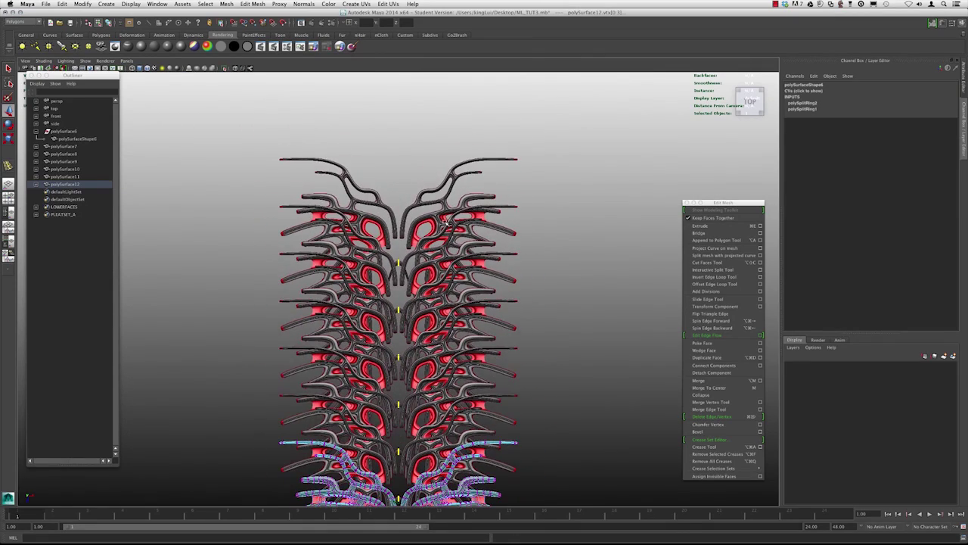
scroll(327, 220, up, 7)
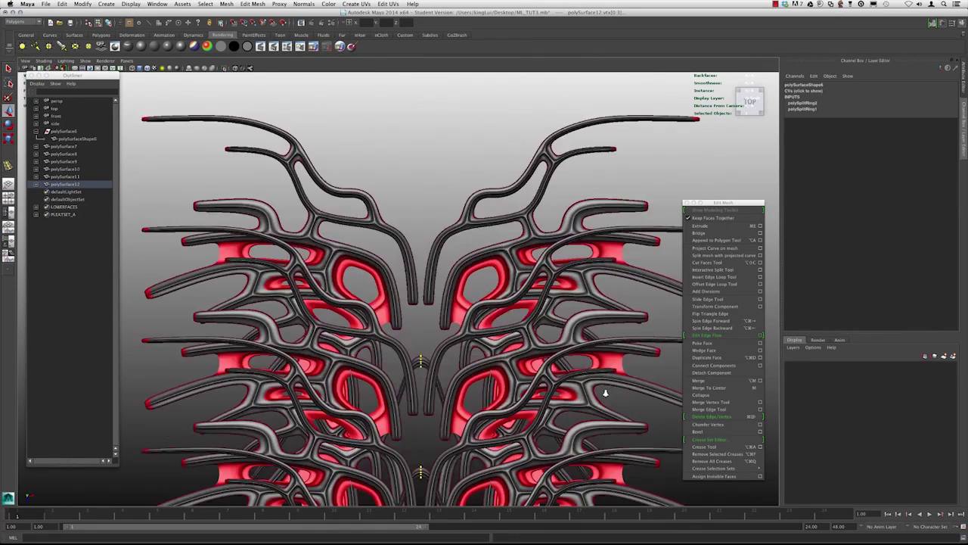
scroll(605, 393, up, 5)
Return the instances to the unsmoothed display and put polySurface6, the uppermost segment, in vertex mode
key(1)
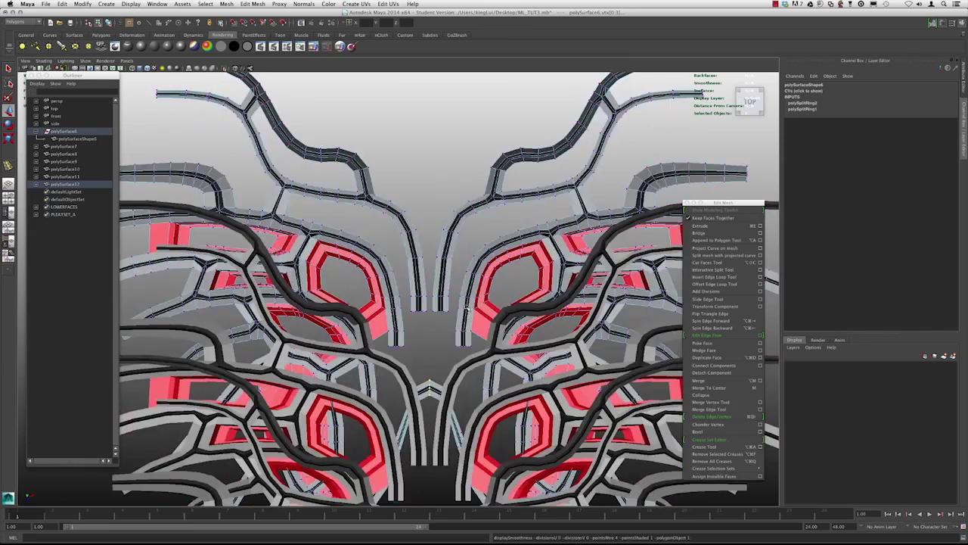
alt+middle_drag(349, 258, 335, 193)
scroll(417, 289, up, 1)
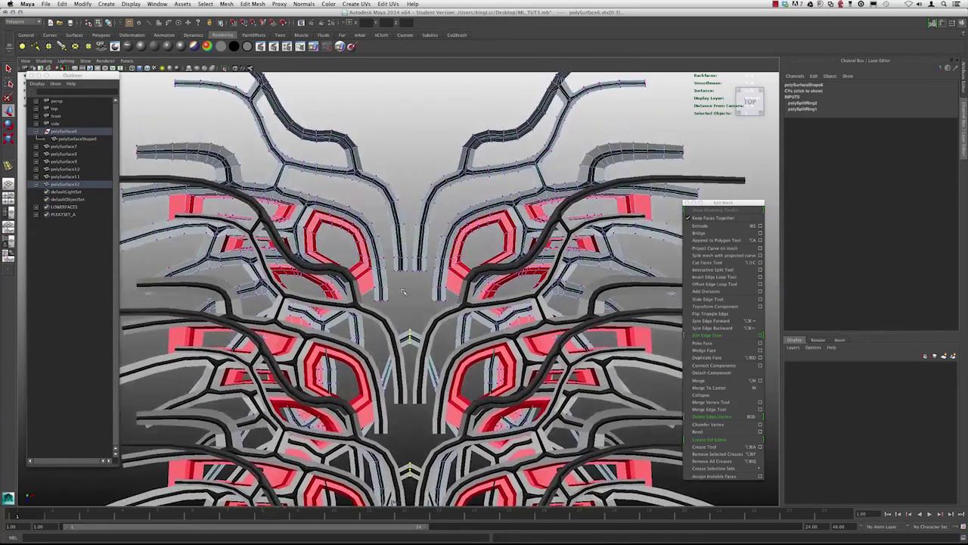
scroll(403, 292, down, 10)
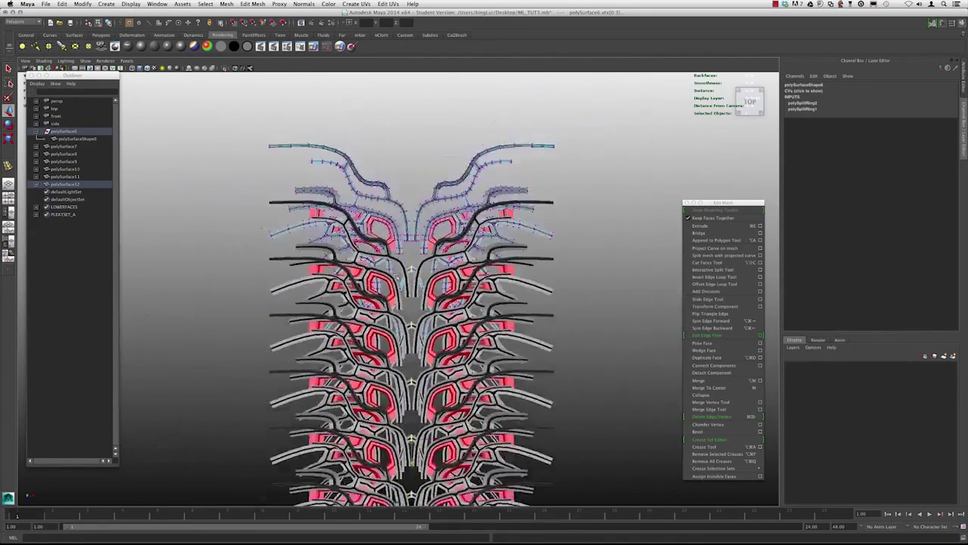
scroll(395, 287, down, 5)
scroll(489, 299, up, 4)
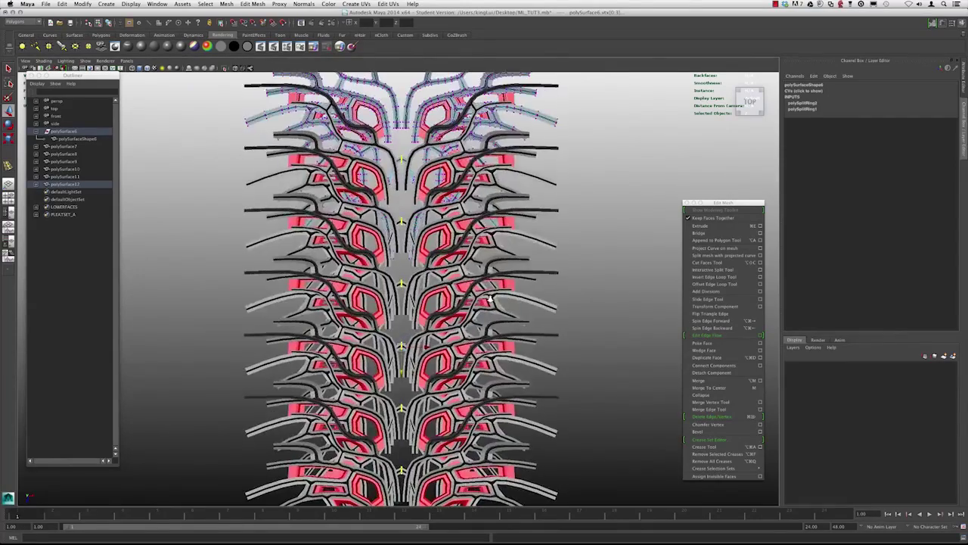
scroll(479, 291, up, 5)
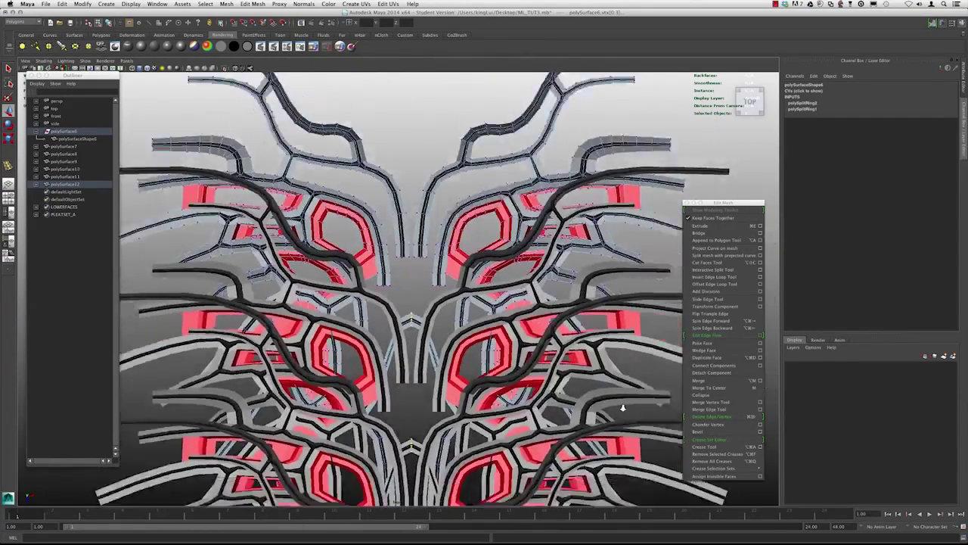
scroll(462, 296, up, 3)
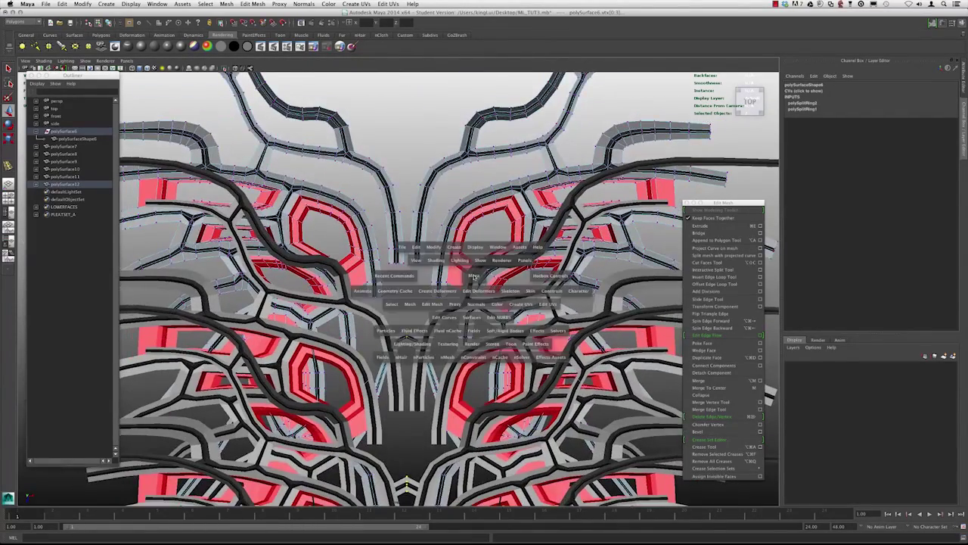
In the perspective view, select the end vertices of the two innermost strands and scale them slightly apart sideways
drag(474, 275, 485, 252)
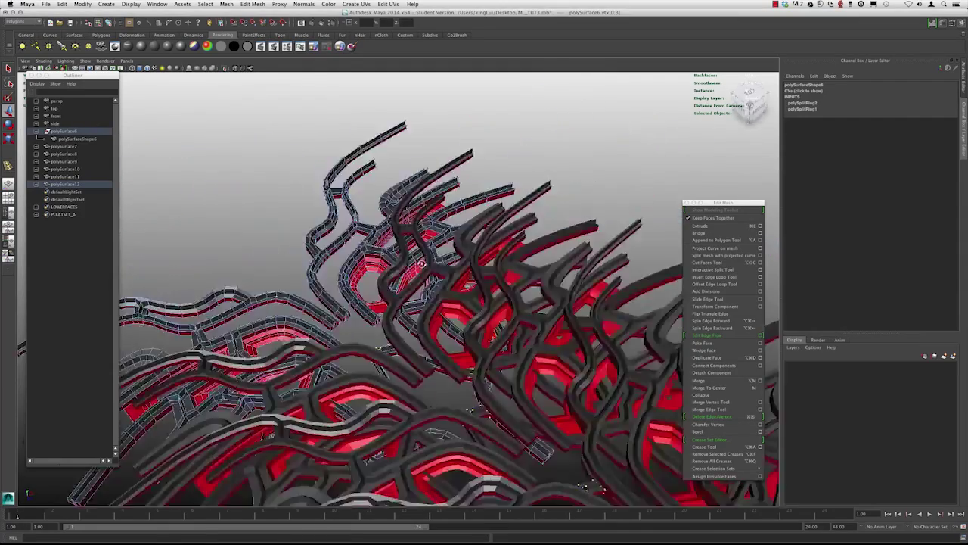
alt+drag(348, 356, 455, 292)
scroll(457, 389, up, 3)
right_drag(486, 279, 488, 282)
alt+drag(488, 282, 376, 285)
right_drag(377, 286, 360, 287)
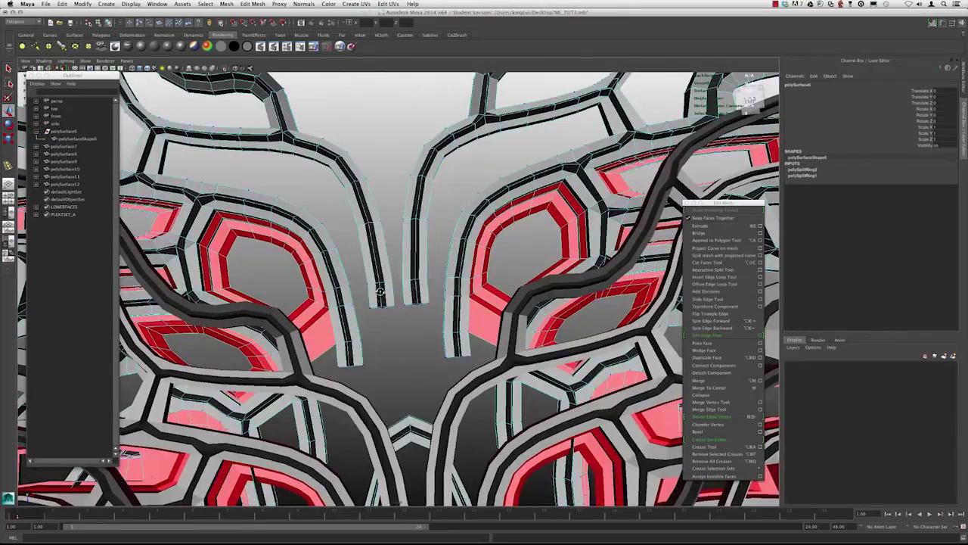
alt+drag(371, 284, 364, 226)
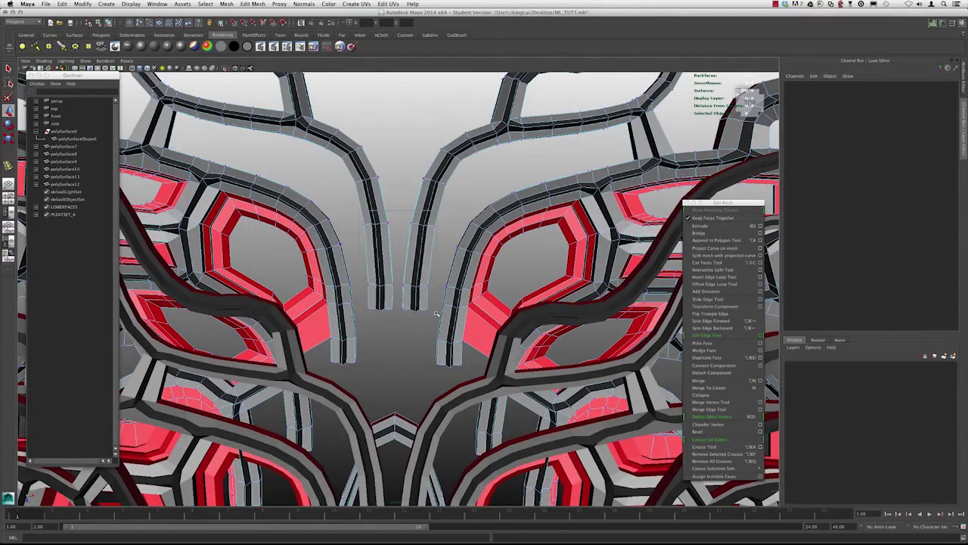
drag(437, 313, 435, 264)
key(r)
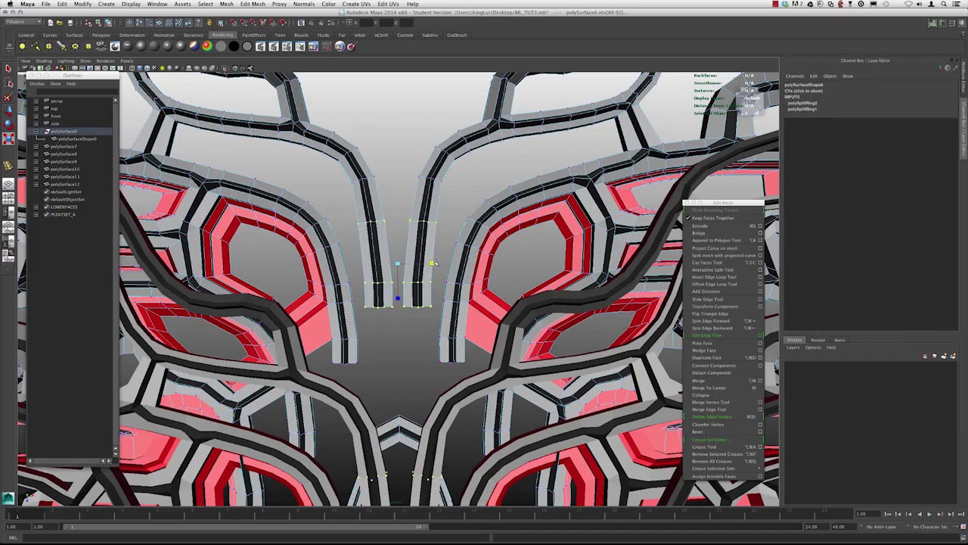
Bridge the facing inner side faces of the two innermost strand ends to form a connecting web between them
alt+right_drag(384, 264, 399, 262)
alt+drag(398, 262, 442, 295)
right_drag(441, 295, 445, 316)
click(442, 298)
alt+drag(441, 298, 380, 295)
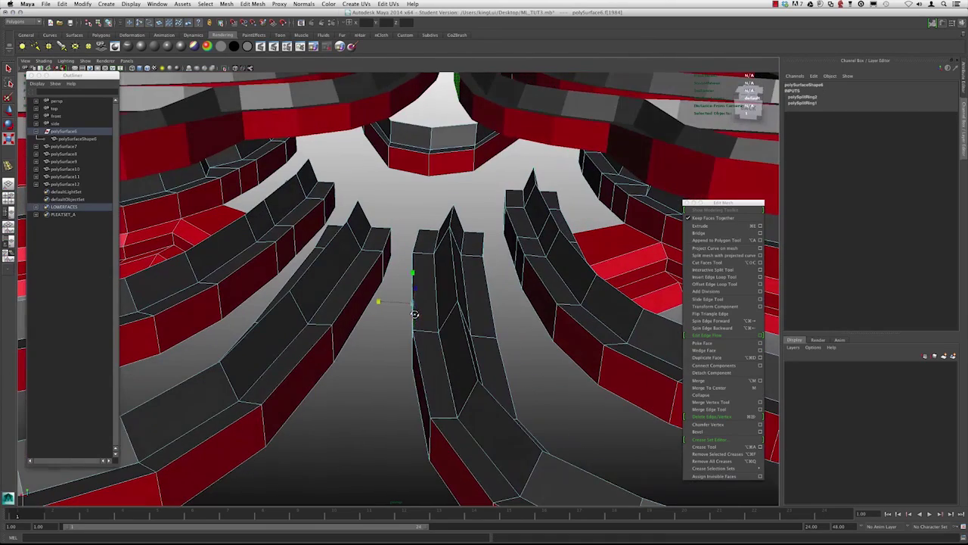
shift+click(368, 272)
alt+drag(450, 298, 465, 307)
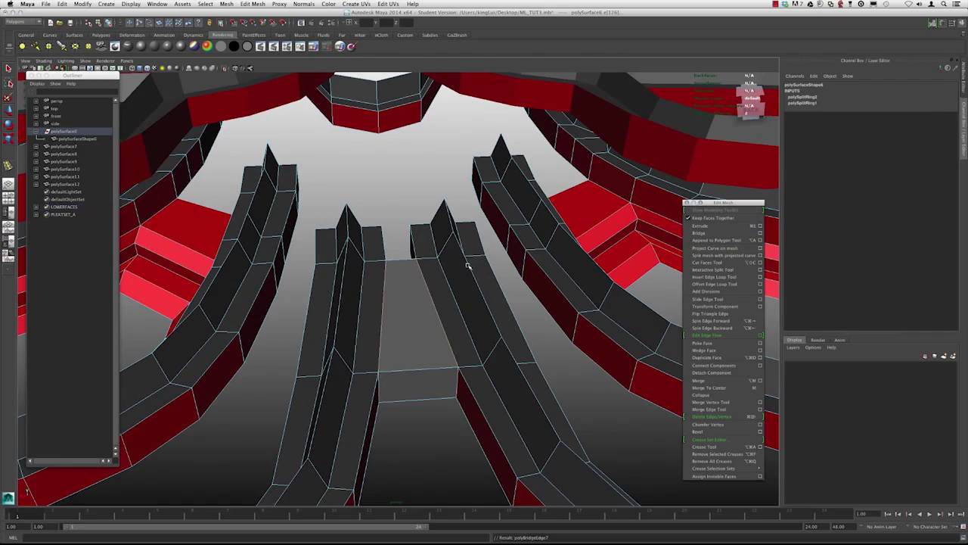
Insert a single edge loop lengthwise down the middle of the new web, using the multiple edge loops option set to 1
alt+right_drag(469, 266, 366, 256)
alt+drag(366, 256, 390, 260)
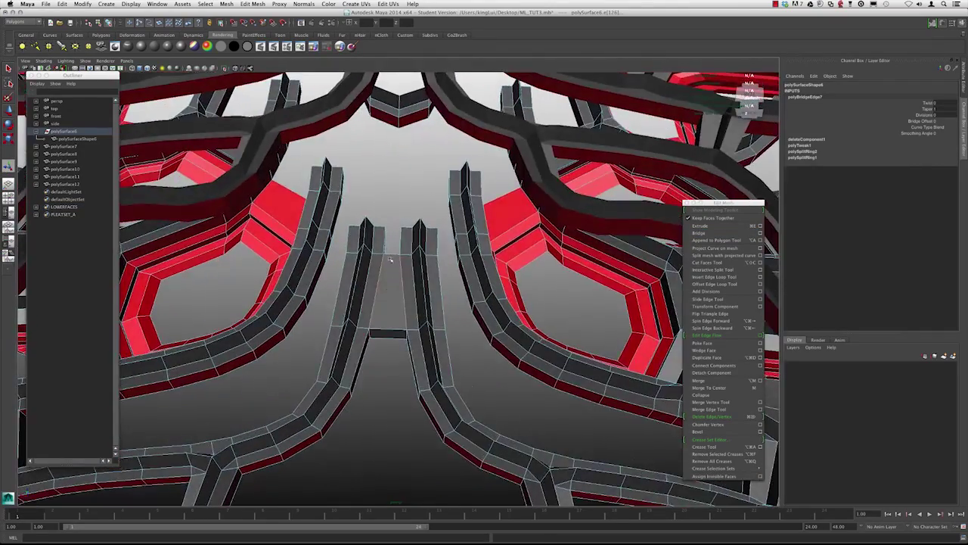
alt+drag(388, 295, 386, 323)
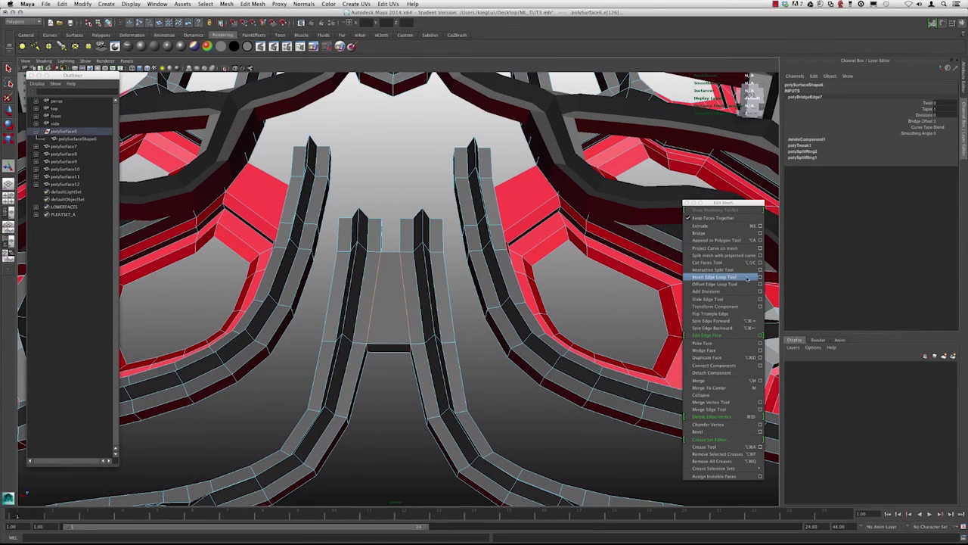
click(760, 277)
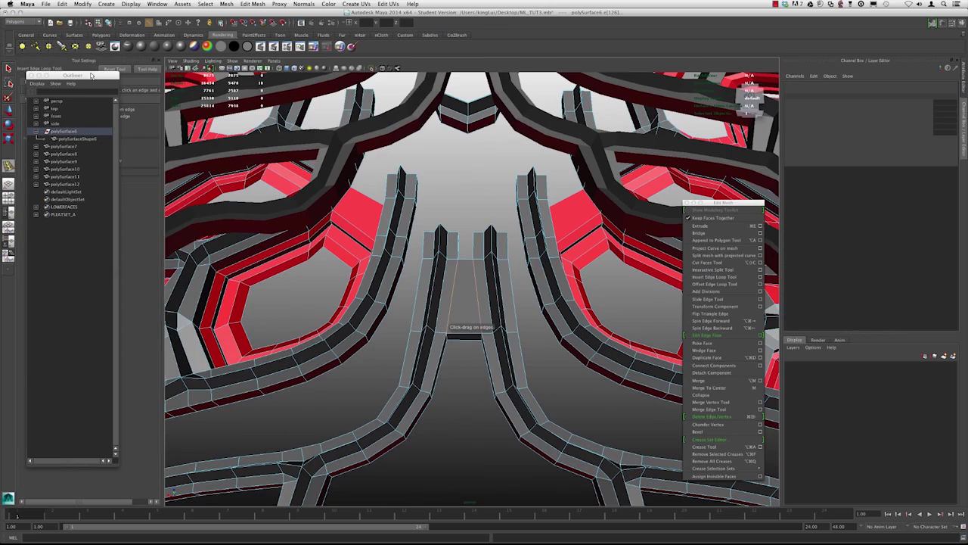
drag(92, 74, 215, 101)
click(95, 123)
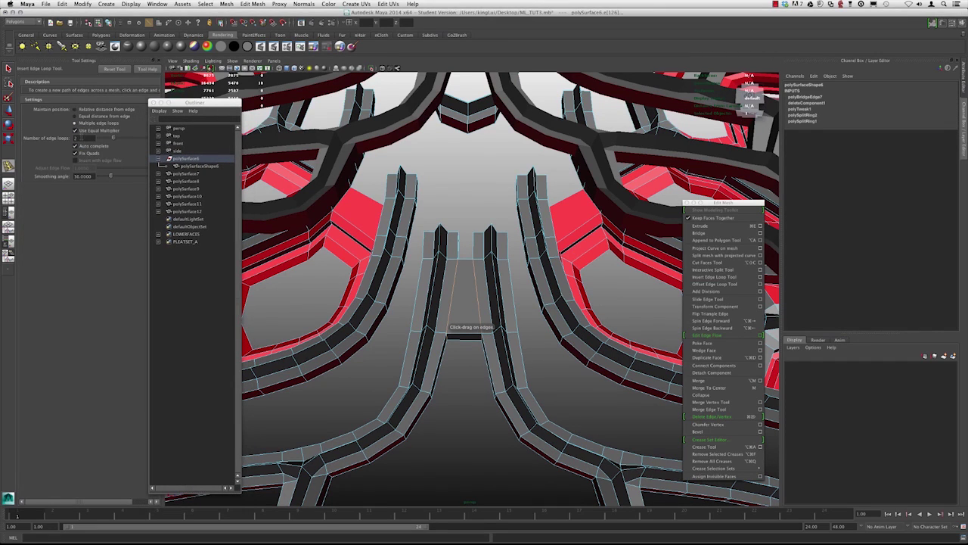
click(469, 262)
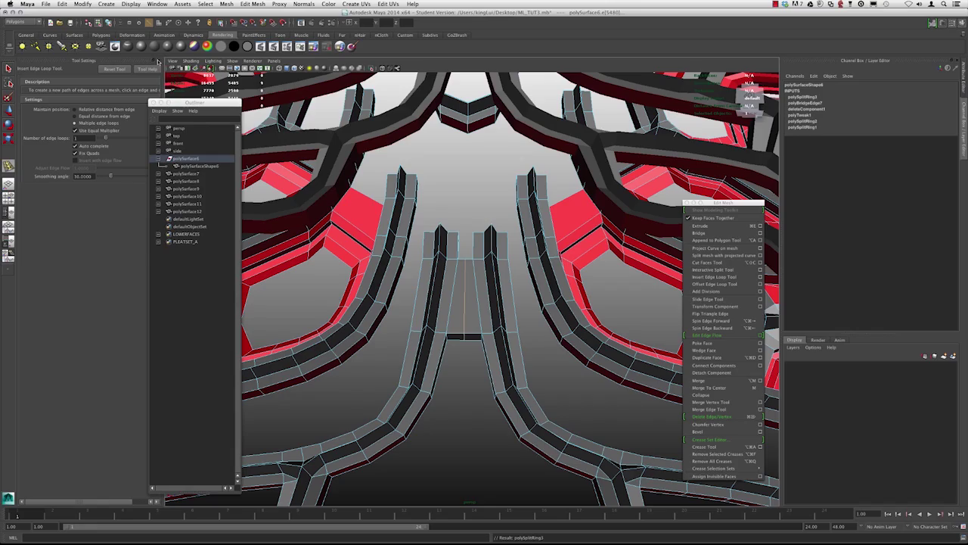
click(158, 61)
drag(199, 105, 79, 122)
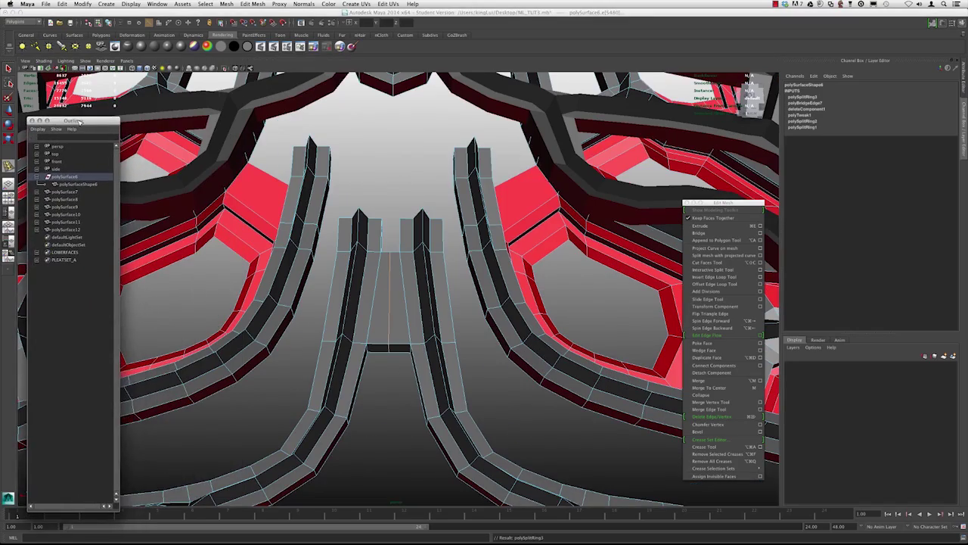
Bridge one half of the central web to the strand in the left hexagonal opening, using a smooth path with taper 1 and 2 divisions
scroll(330, 268, down, 5)
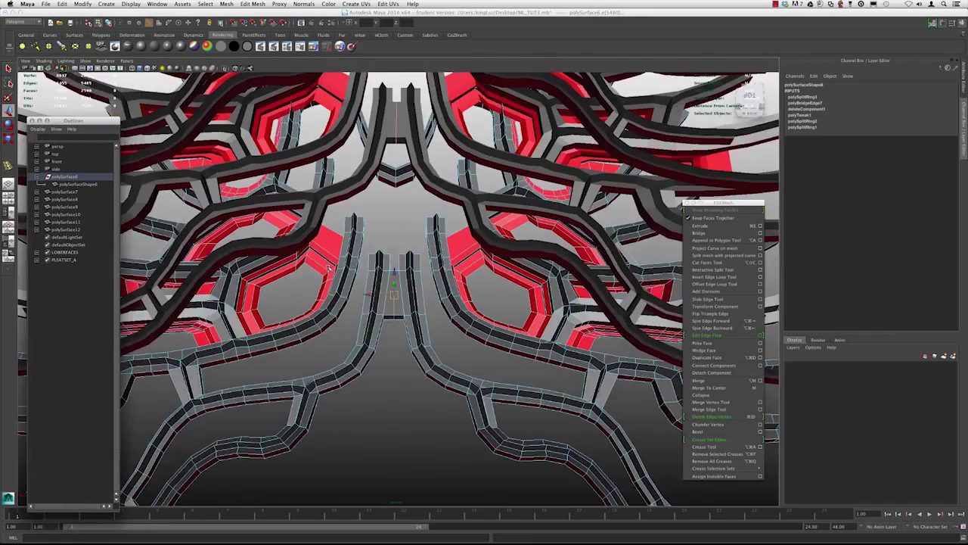
scroll(330, 268, down, 6)
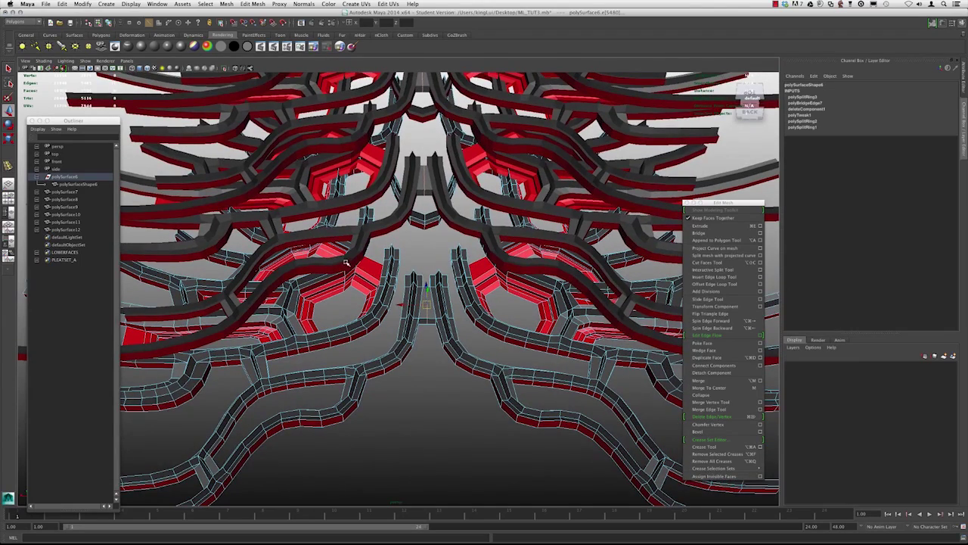
alt+drag(346, 262, 461, 265)
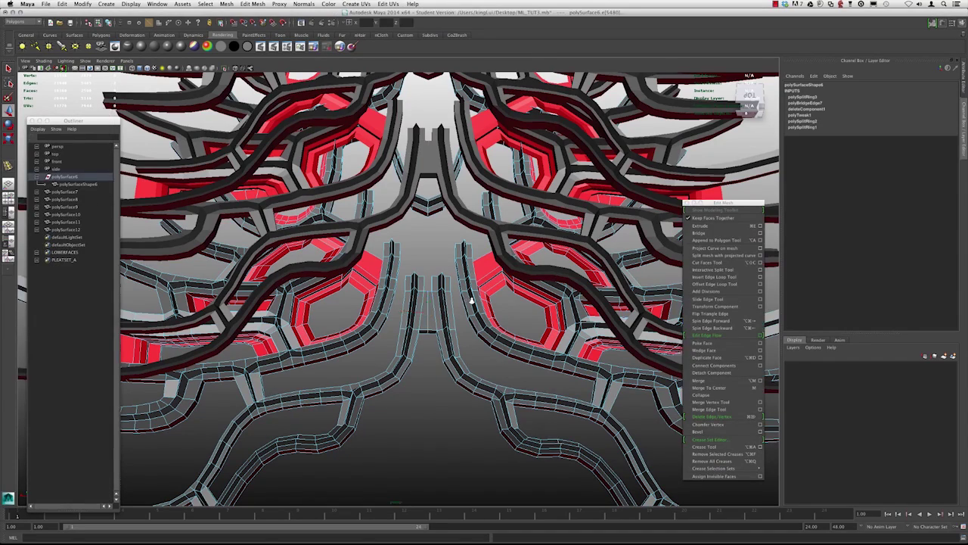
scroll(422, 327, down, 3)
scroll(423, 327, up, 4)
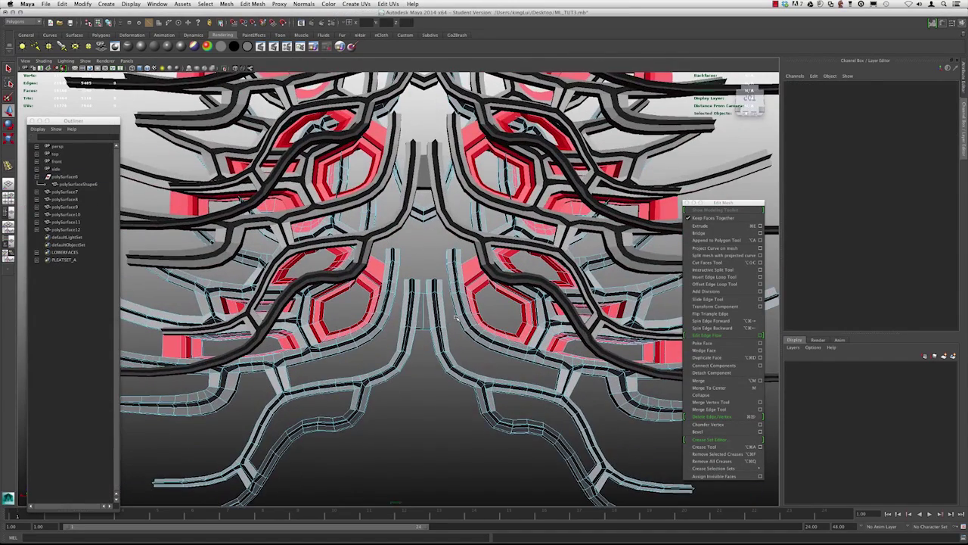
alt+drag(450, 242, 388, 271)
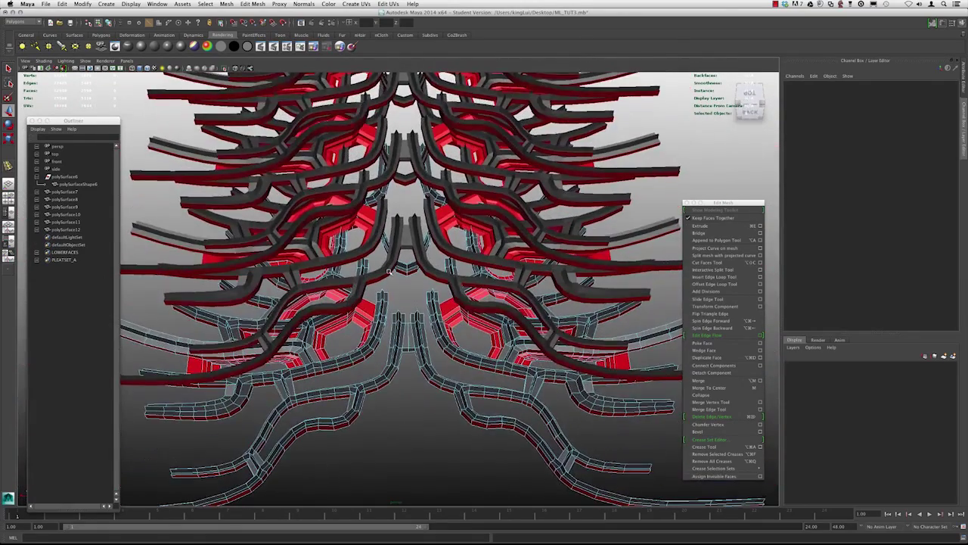
scroll(396, 248, up, 4)
right_drag(433, 337, 432, 355)
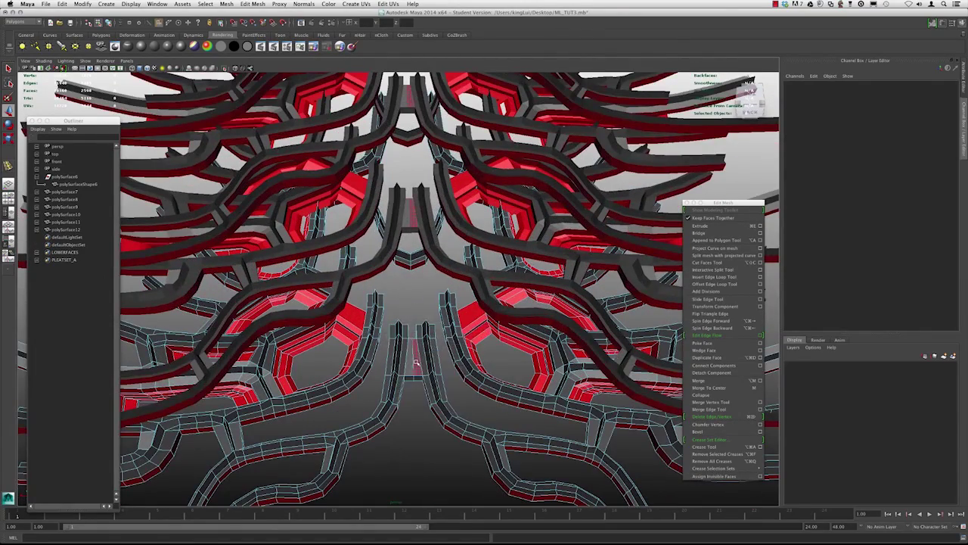
click(417, 362)
alt+drag(462, 309, 391, 255)
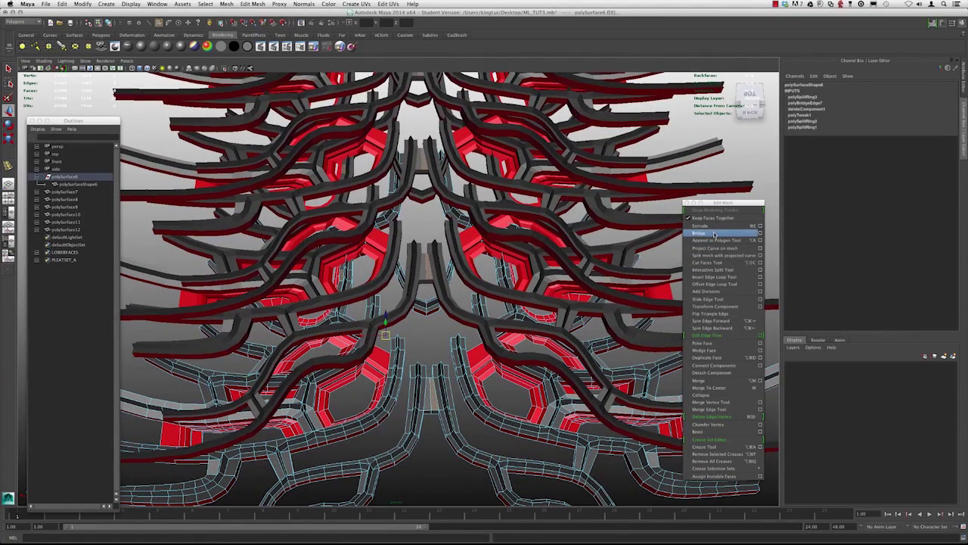
click(760, 233)
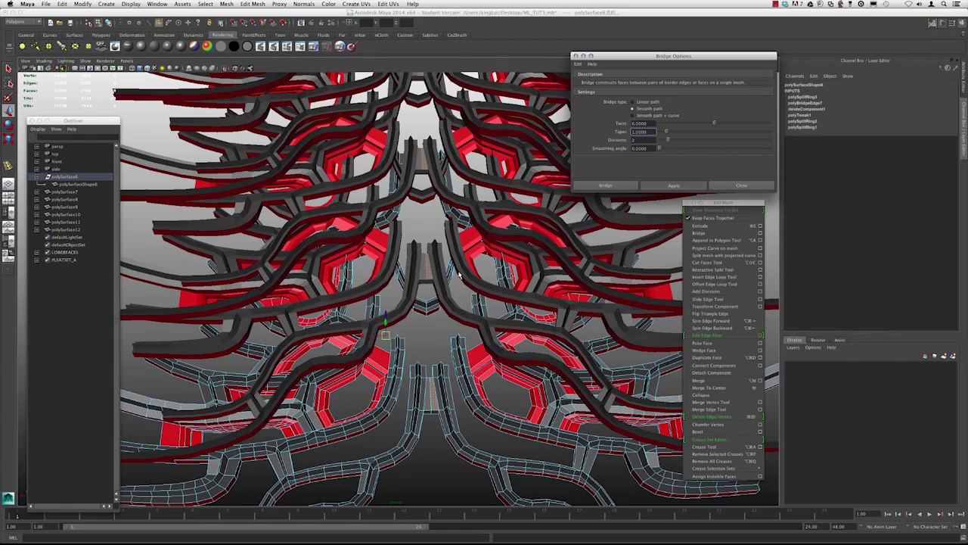
key(g)
alt+drag(386, 287, 443, 267)
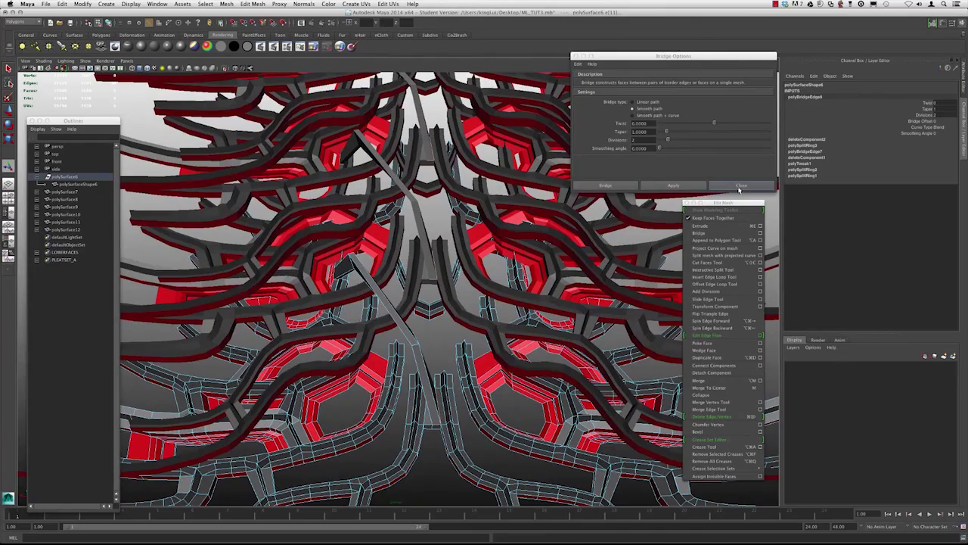
click(740, 186)
Bridge the other half of the central web to the matching strand in the right hexagonal opening
alt+drag(409, 303, 410, 369)
right_drag(425, 385, 427, 399)
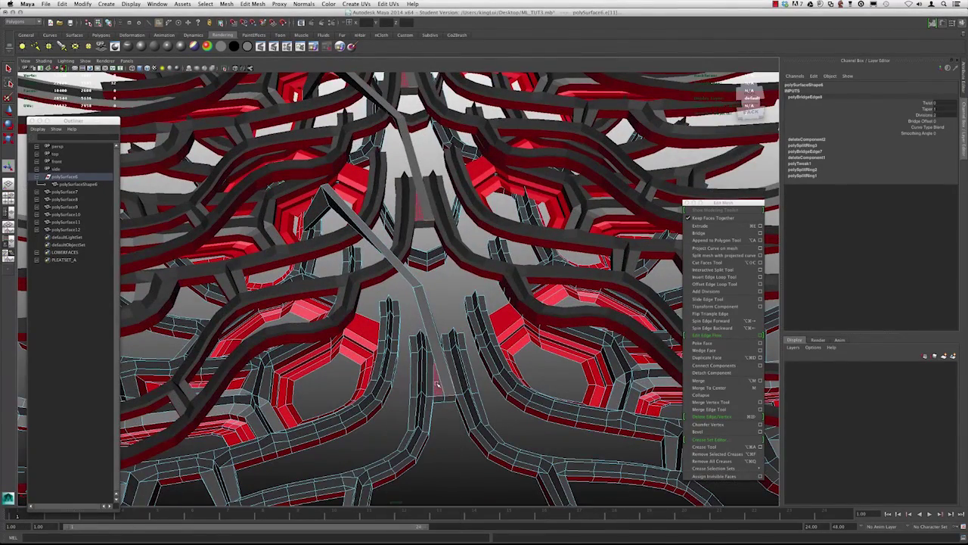
click(437, 384)
alt+drag(532, 212, 531, 223)
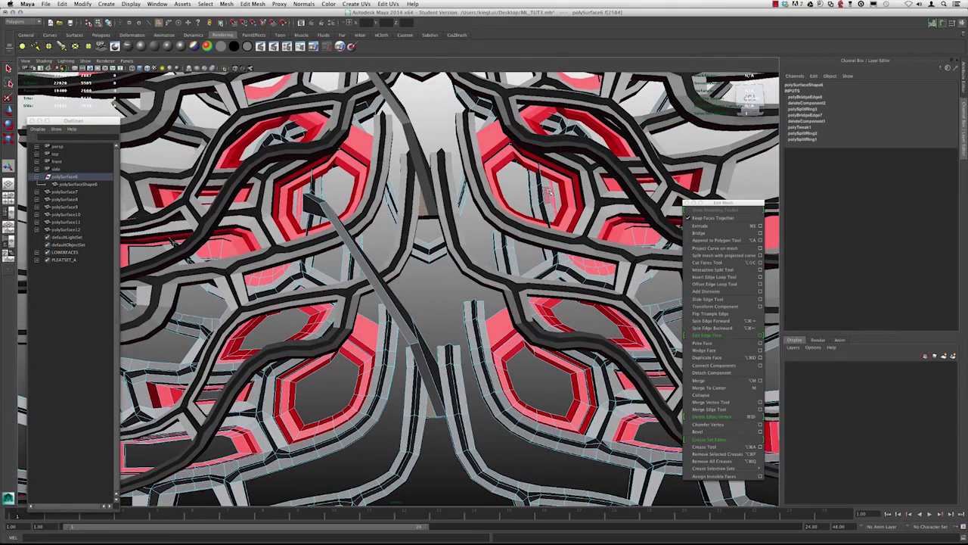
shift+click(550, 194)
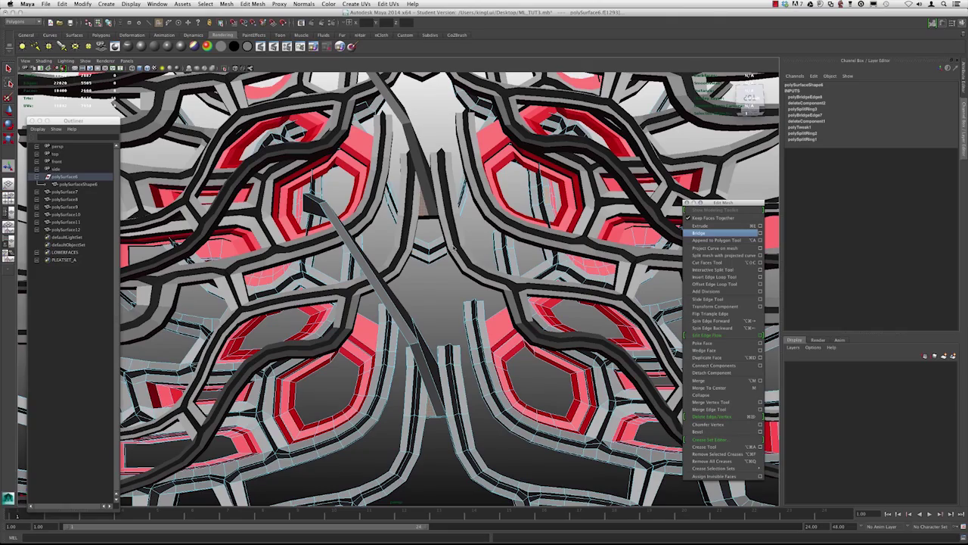
click(698, 232)
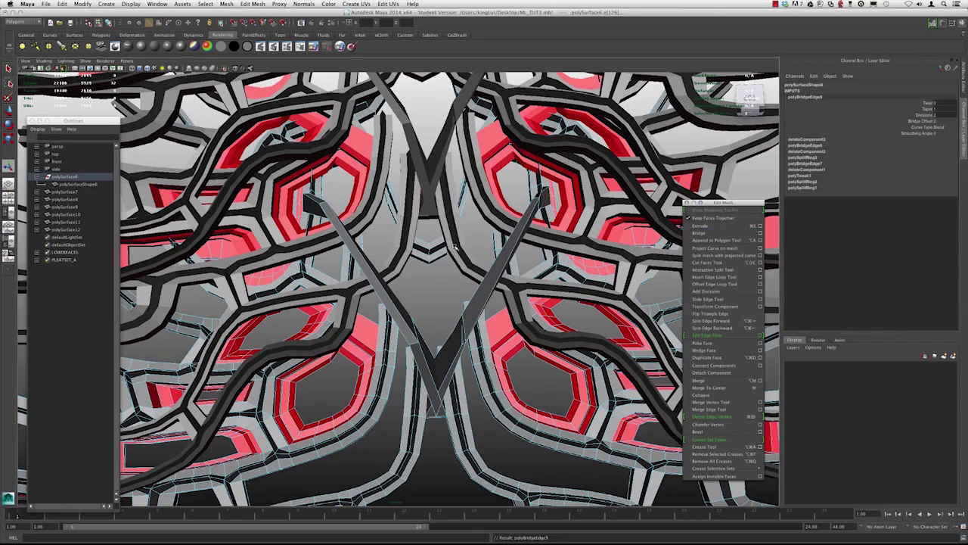
alt+drag(454, 287, 415, 289)
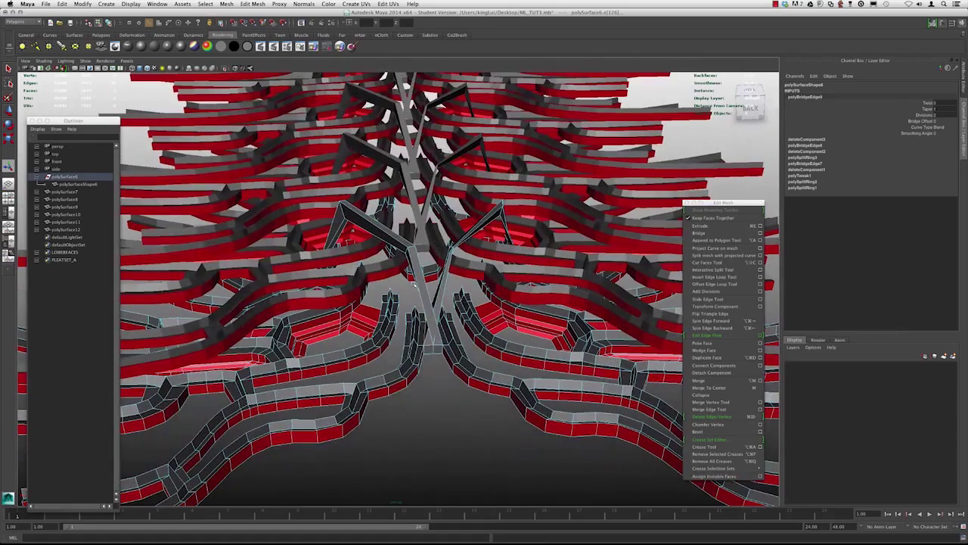
Preview the bridged row in smoothed display from object mode, orbit around it, and return to the unsmoothed display
right_click(414, 289)
right_drag(428, 274, 438, 273)
alt+right_drag(429, 273, 346, 258)
alt+drag(346, 258, 378, 328)
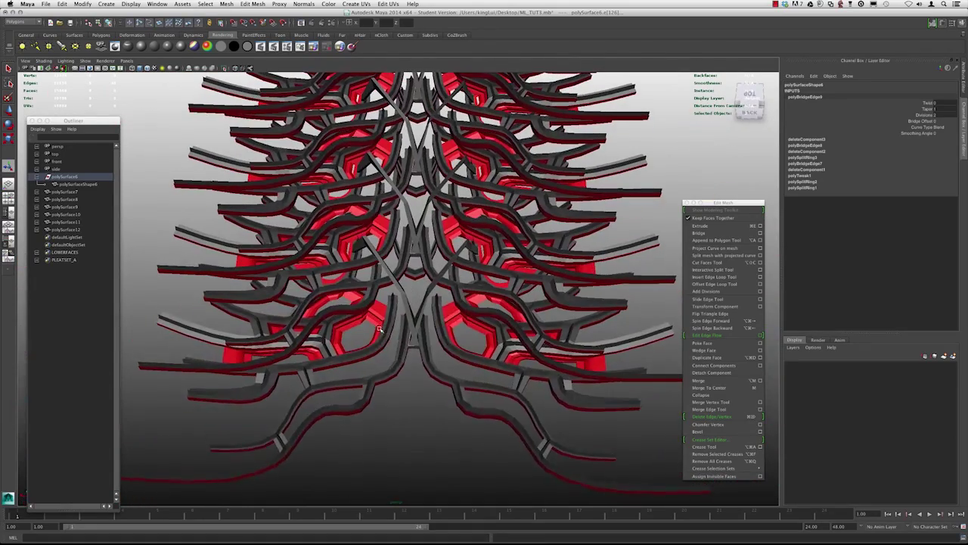
click(380, 329)
key(3)
click(405, 333)
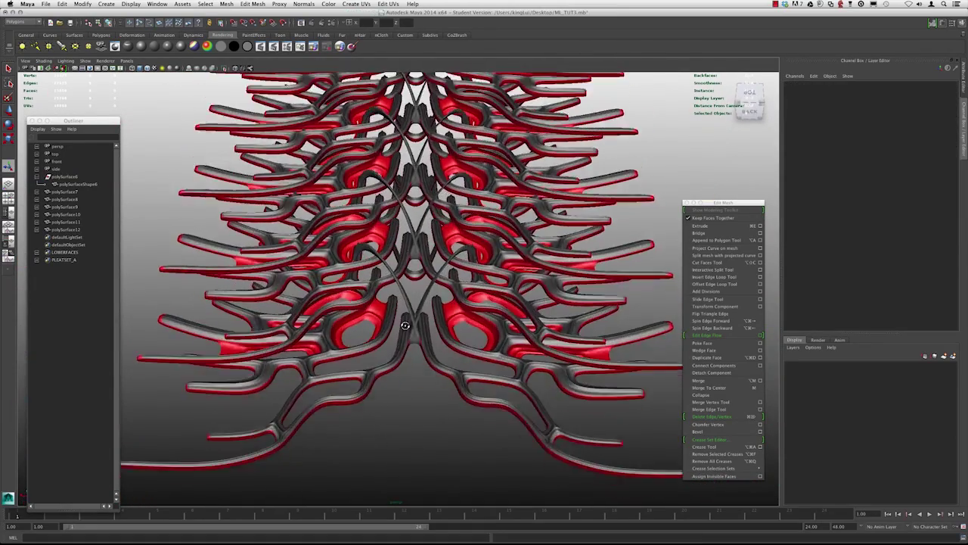
alt+drag(406, 329, 529, 303)
alt+right_drag(454, 287, 310, 251)
alt+drag(309, 252, 358, 301)
click(392, 362)
key(1)
Bridge a face on the left lower branch strand across the centre to the strand beside the right hexagonal opening
alt+right_drag(356, 299, 368, 375)
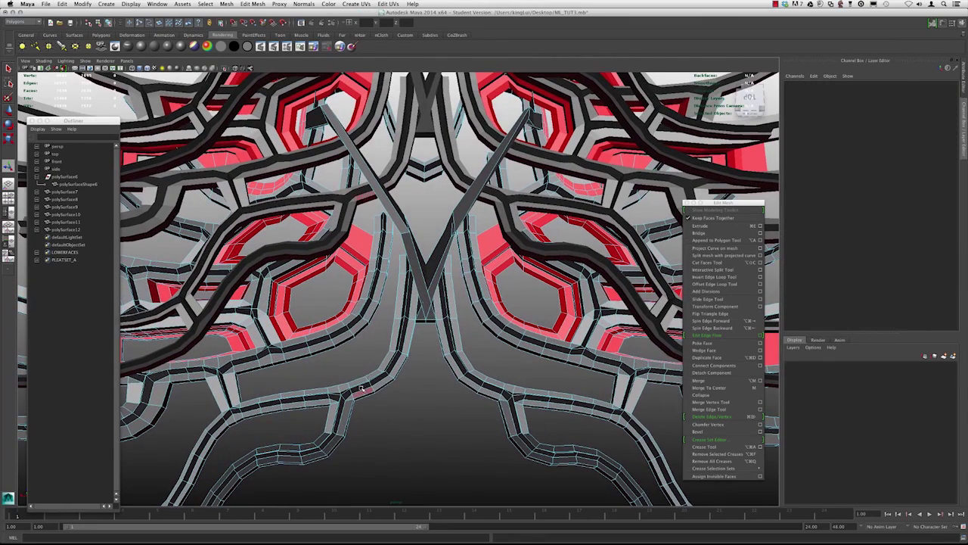
click(372, 380)
alt+right_drag(459, 348, 398, 345)
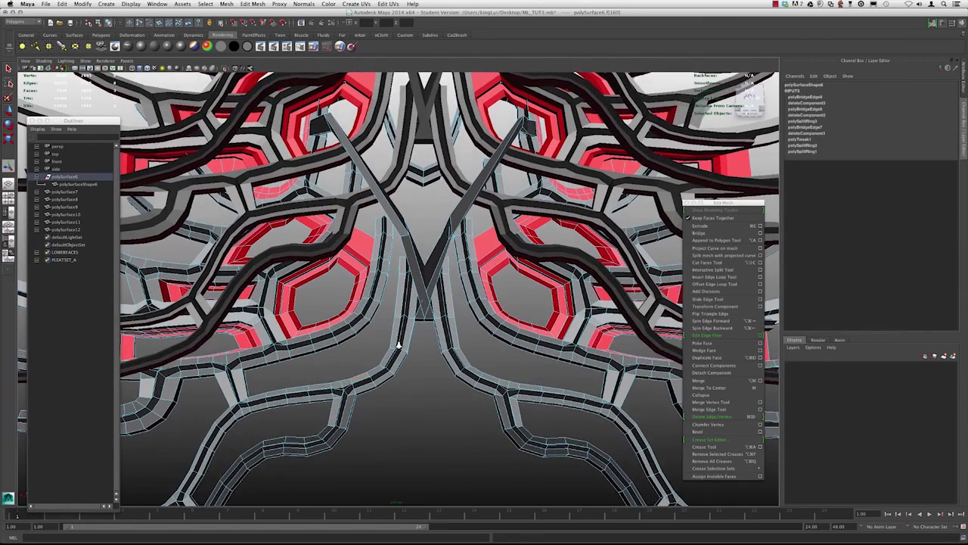
click(575, 290)
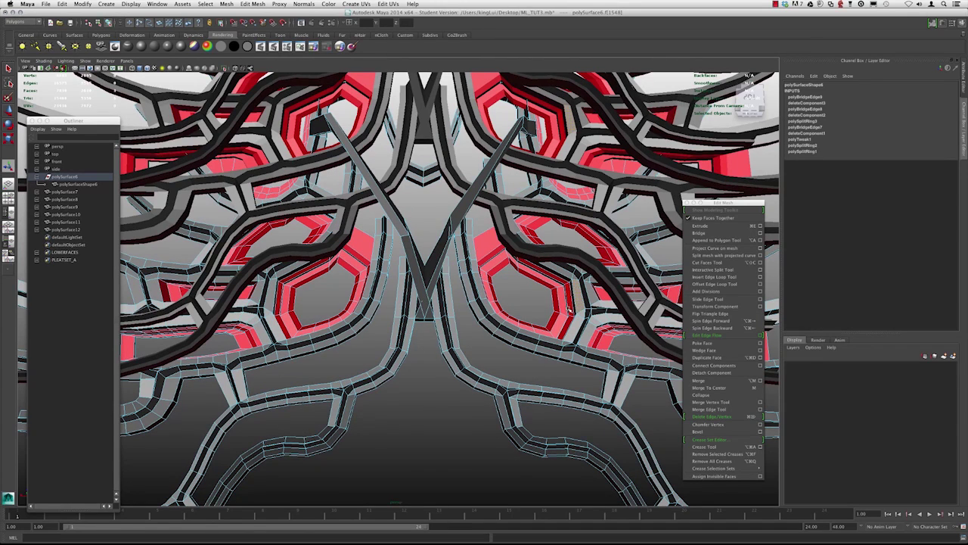
click(326, 432)
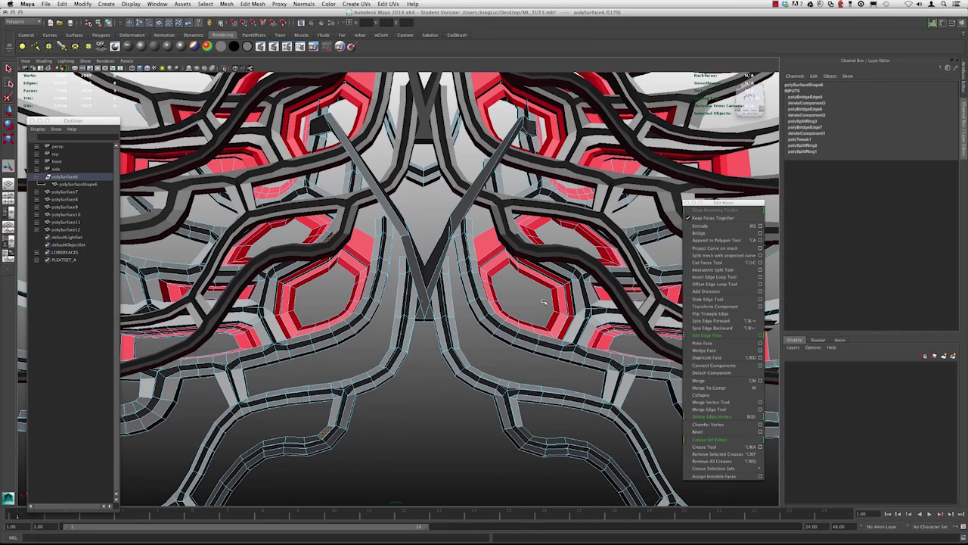
key(1)
click(711, 235)
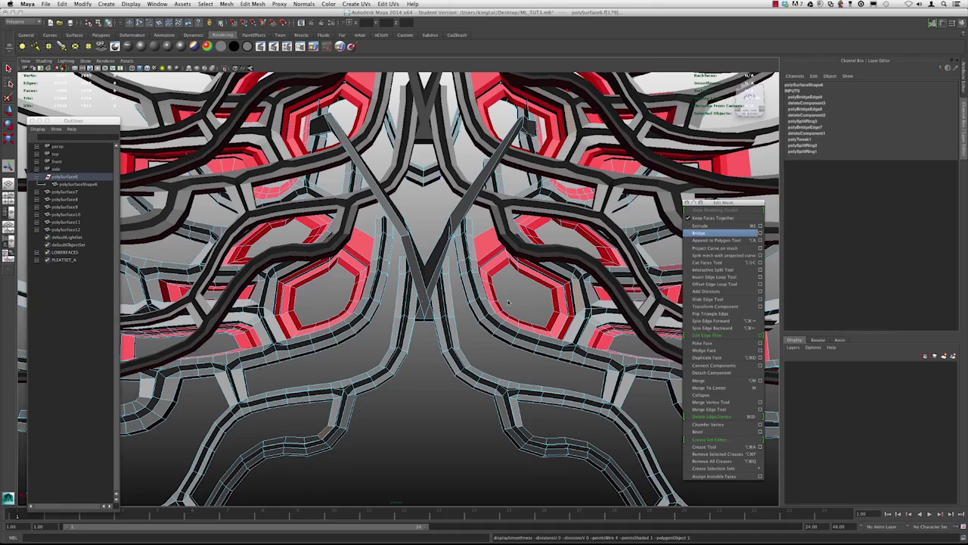
alt+right_drag(517, 323, 456, 302)
alt+drag(455, 303, 452, 364)
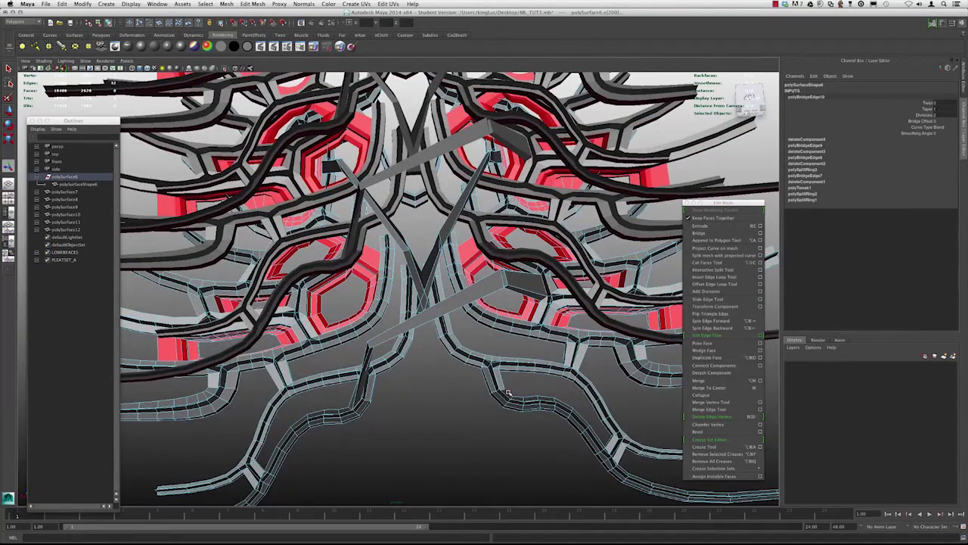
Bridge a face on the right lower branch strand across the centre to the strand beside the left hexagonal opening
right_drag(507, 393, 508, 409)
click(508, 394)
alt+drag(495, 294, 495, 298)
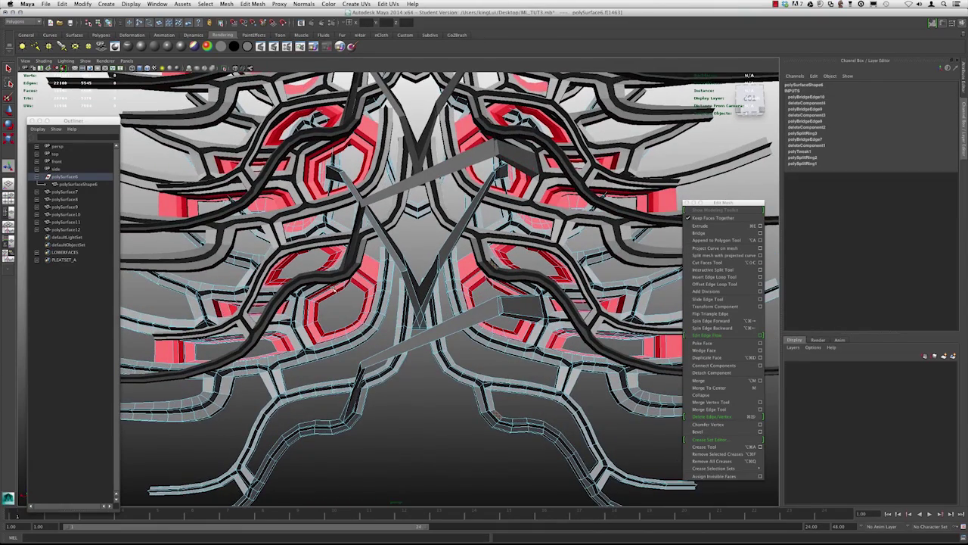
alt+right_drag(335, 290, 359, 307)
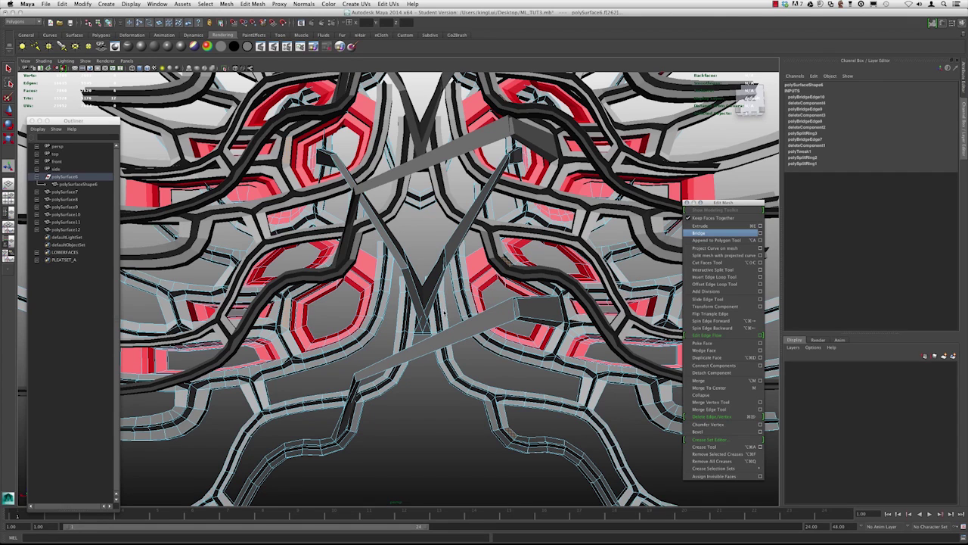
scroll(409, 277, down, 10)
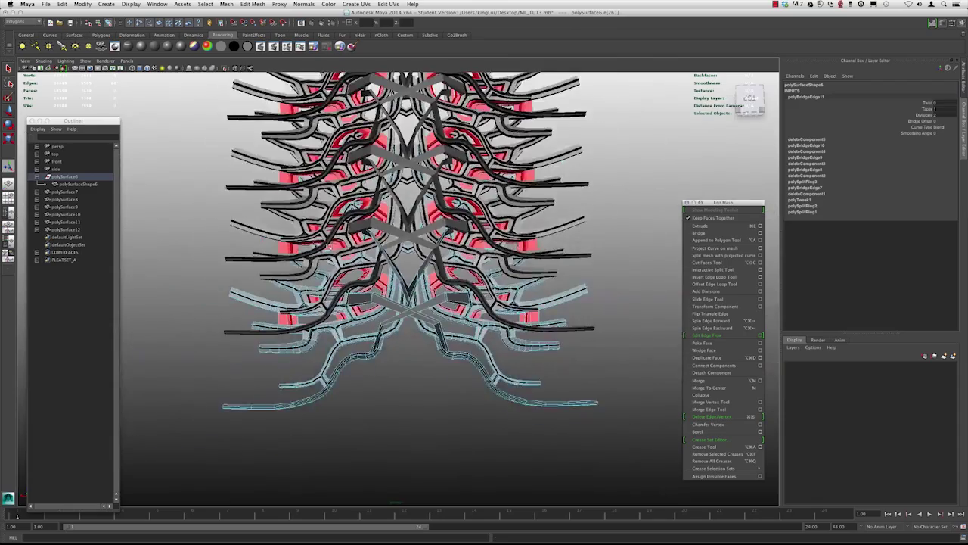
Return the bridged mesh to object mode and preview the whole row in smoothed display
alt+drag(408, 277, 517, 286)
scroll(416, 236, down, 3)
alt+drag(484, 246, 384, 228)
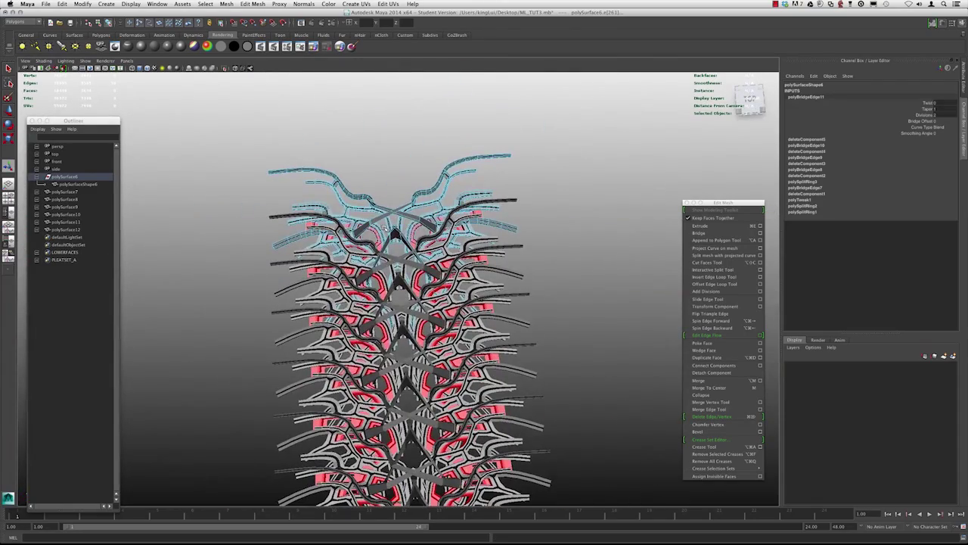
right_drag(385, 228, 393, 220)
click(419, 219)
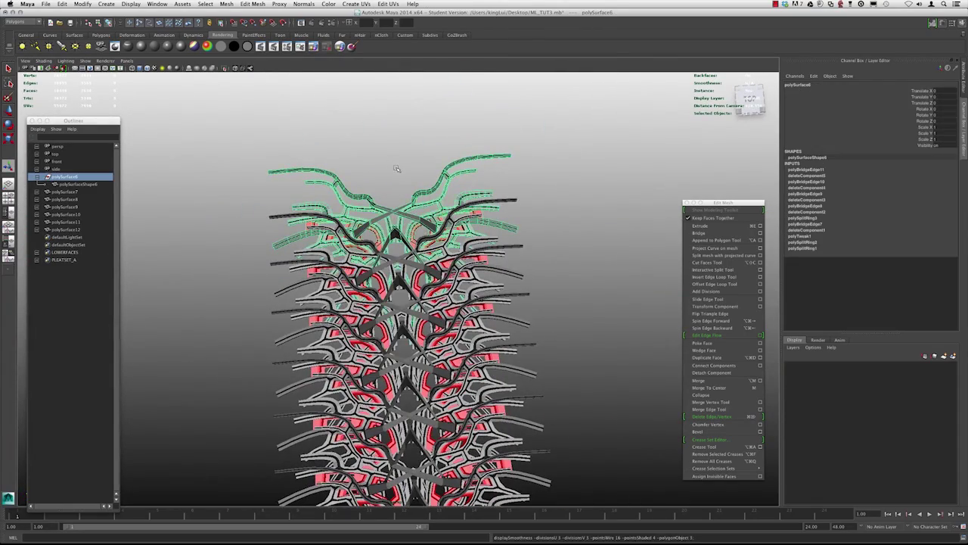
click(396, 168)
alt+drag(398, 204, 387, 216)
alt+right_drag(396, 227, 497, 264)
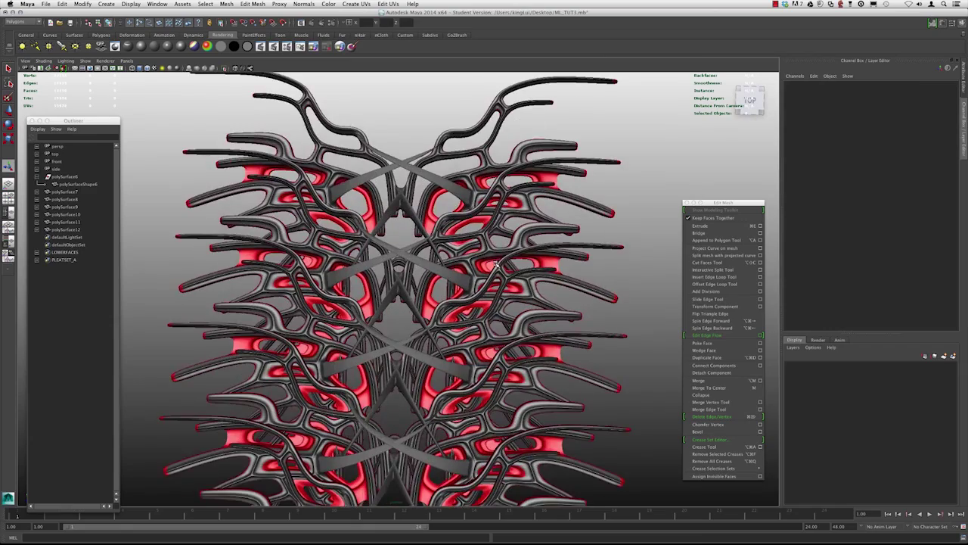
Examine the crossing bridges along the smoothed row from several angles and distances
scroll(497, 263, down, 5)
alt+drag(485, 250, 429, 215)
click(429, 216)
alt+middle_drag(430, 217, 431, 245)
alt+right_drag(431, 245, 469, 254)
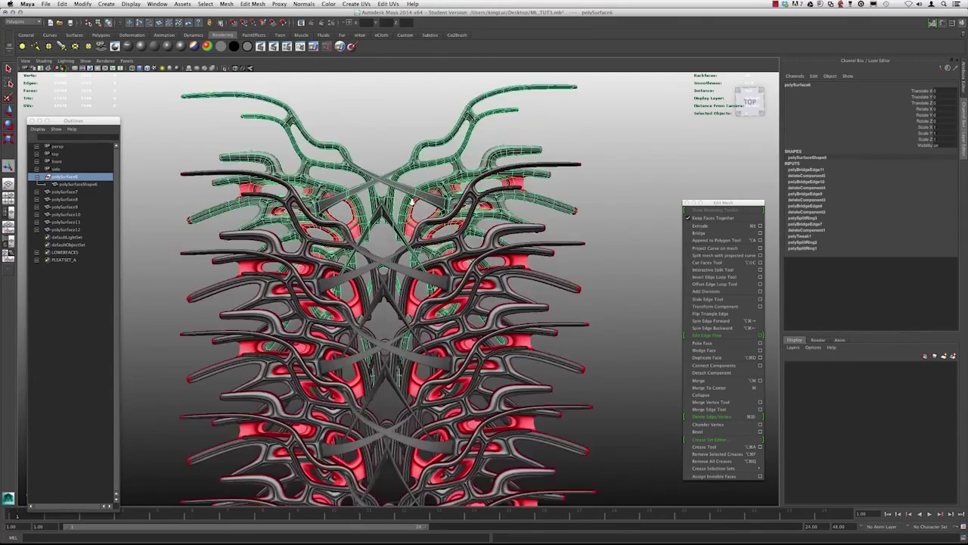
alt+middle_drag(469, 254, 494, 279)
click(405, 167)
alt+right_drag(404, 168, 433, 204)
alt+drag(433, 205, 431, 190)
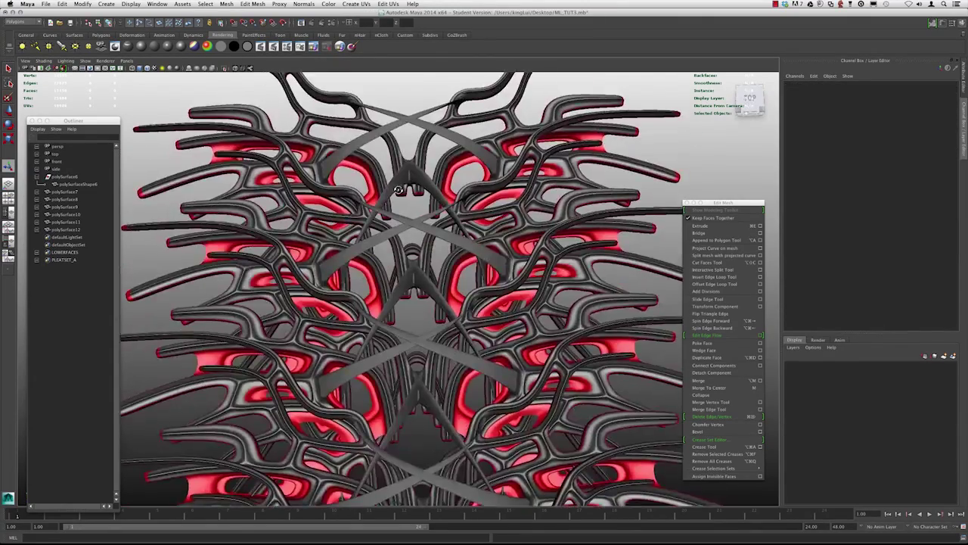
alt+right_drag(431, 220, 365, 233)
alt+drag(424, 238, 327, 186)
scroll(321, 197, down, 5)
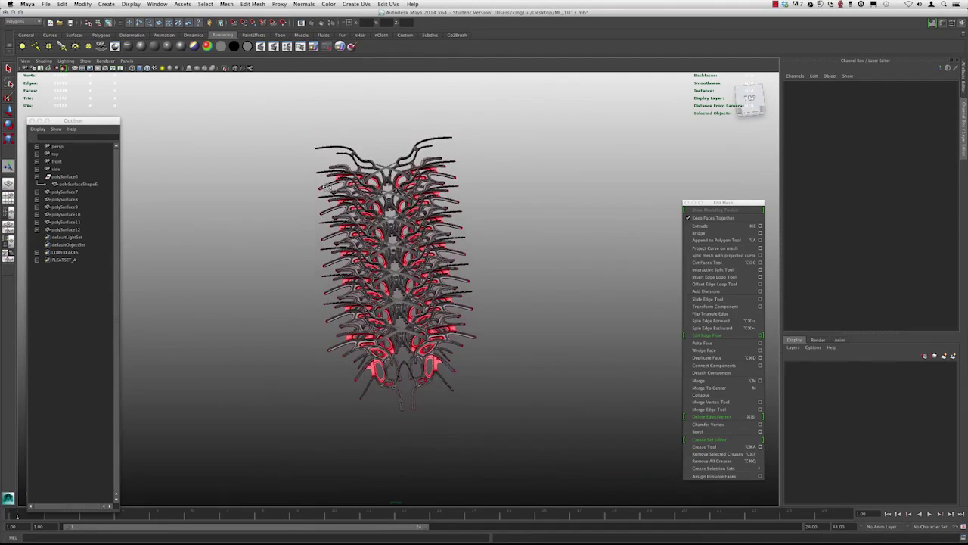
Select all seven segments, polySurface6 to polySurface12, in unsmoothed display and delete their construction history
drag(522, 422, 522, 422)
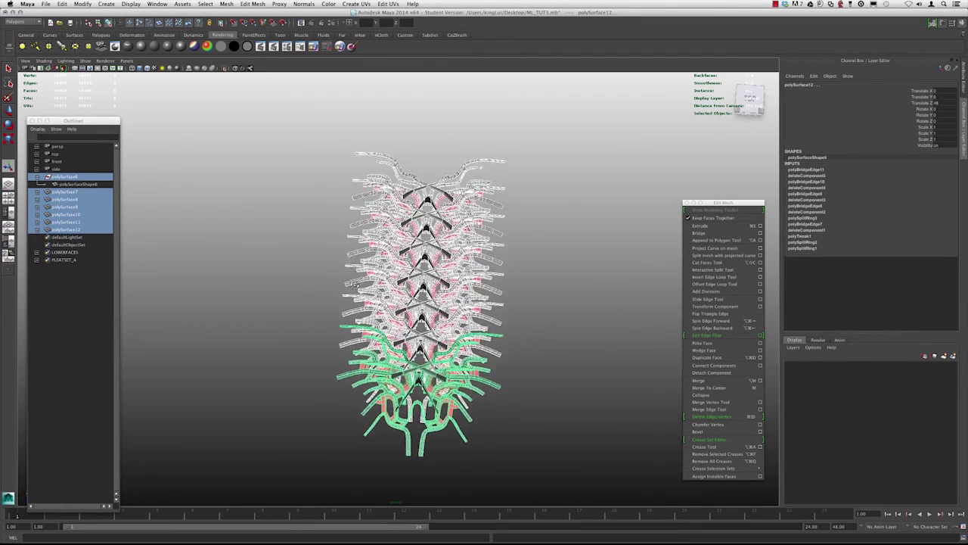
alt+drag(357, 284, 349, 279)
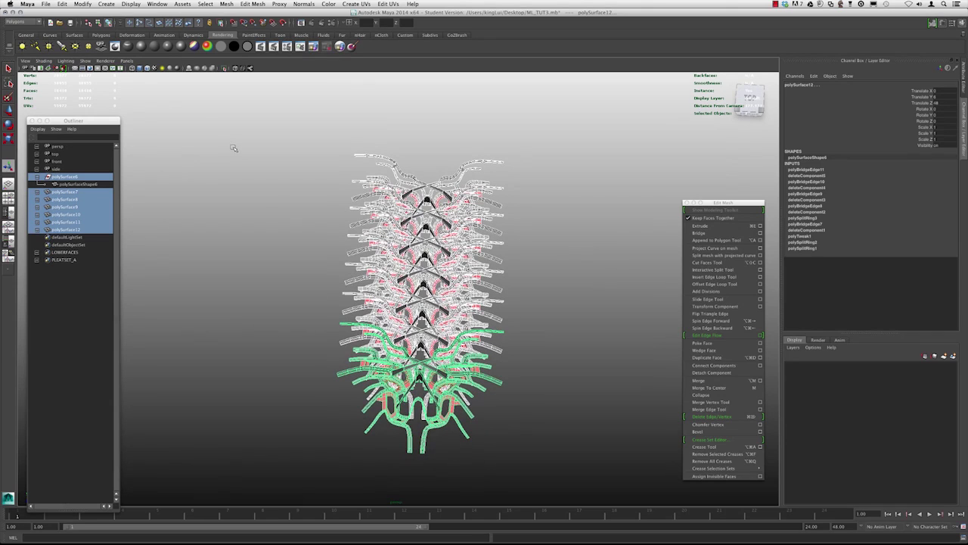
click(62, 4)
mouse_move(81, 93)
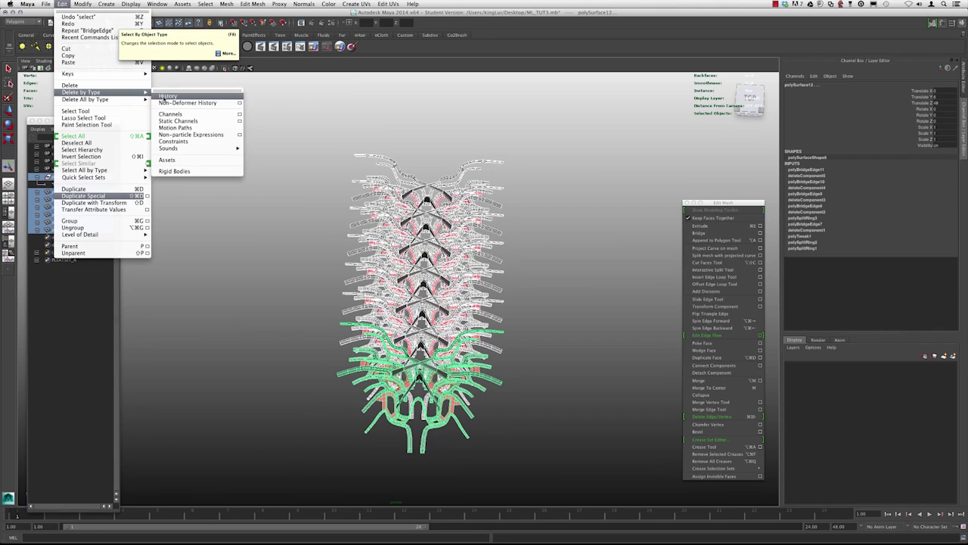
click(163, 96)
alt+drag(325, 148, 342, 193)
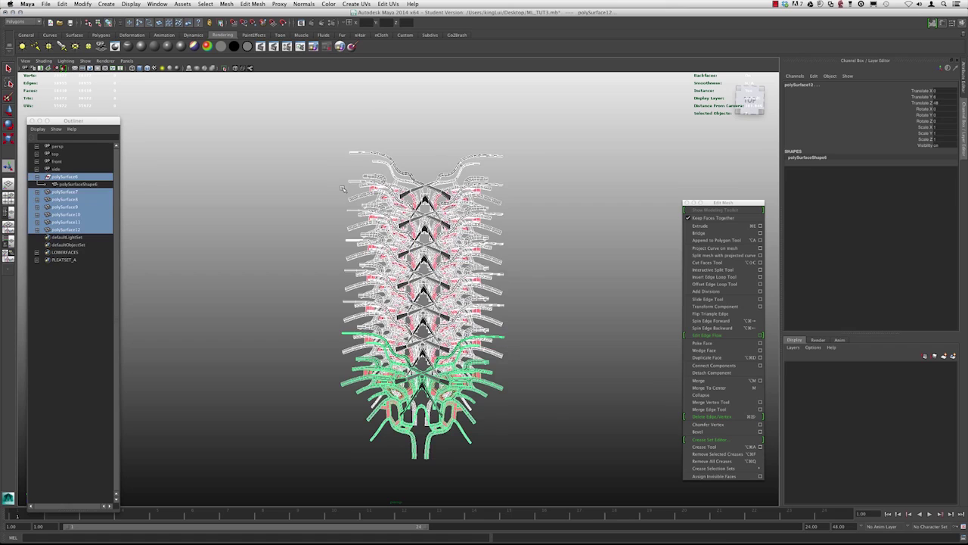
Duplicate the seven selected segments and group the copies
key(super+d)
key(w)
alt+right_drag(356, 179, 328, 218)
alt+middle_drag(328, 218, 344, 194)
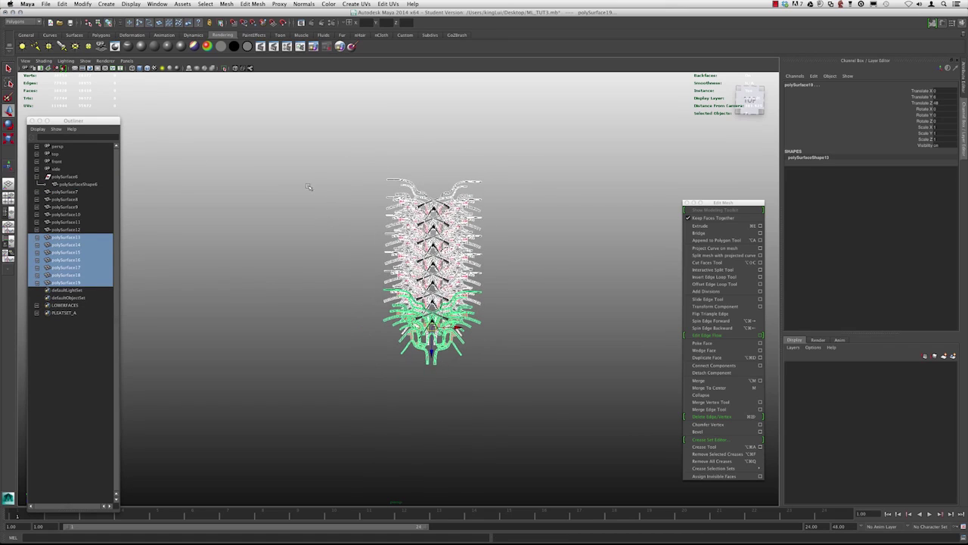
key(super+g)
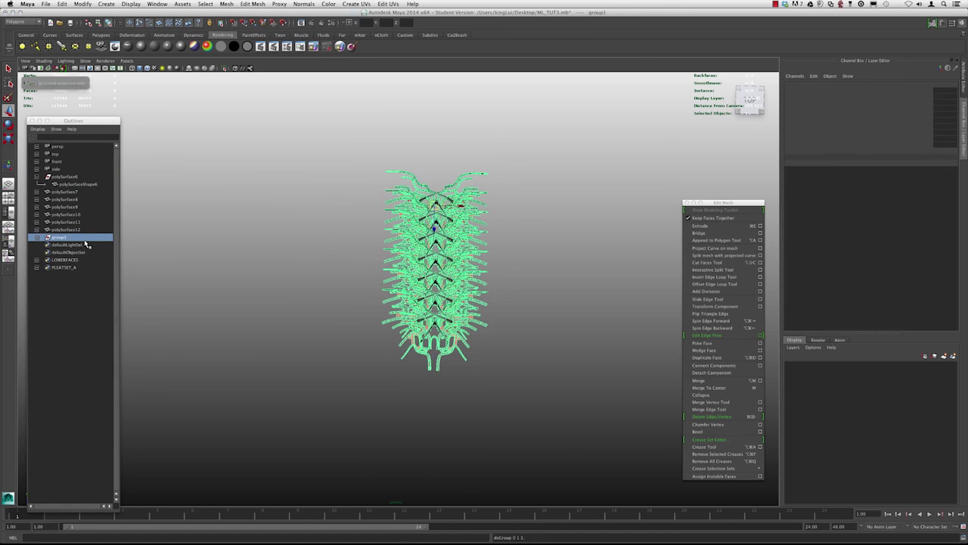
Move the group of copies about -62.6 units along X, clear of the original row
drag(462, 203, 304, 201)
alt+middle_drag(304, 203, 423, 250)
scroll(445, 199, up, 6)
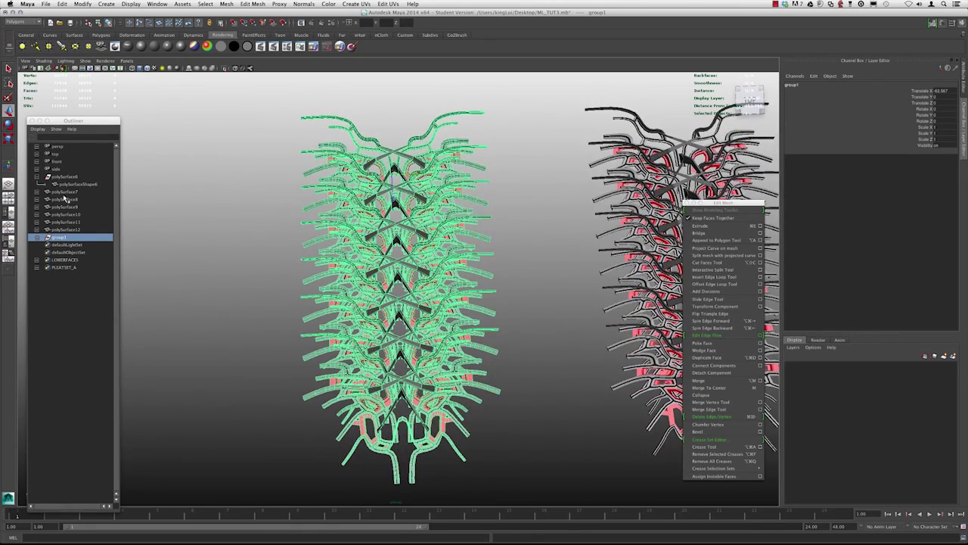
Group the seven original segments and rename the group FIRSTSET
scroll(450, 199, down, 3)
alt+middle_drag(451, 199, 434, 198)
drag(637, 131, 504, 423)
alt+drag(417, 323, 410, 315)
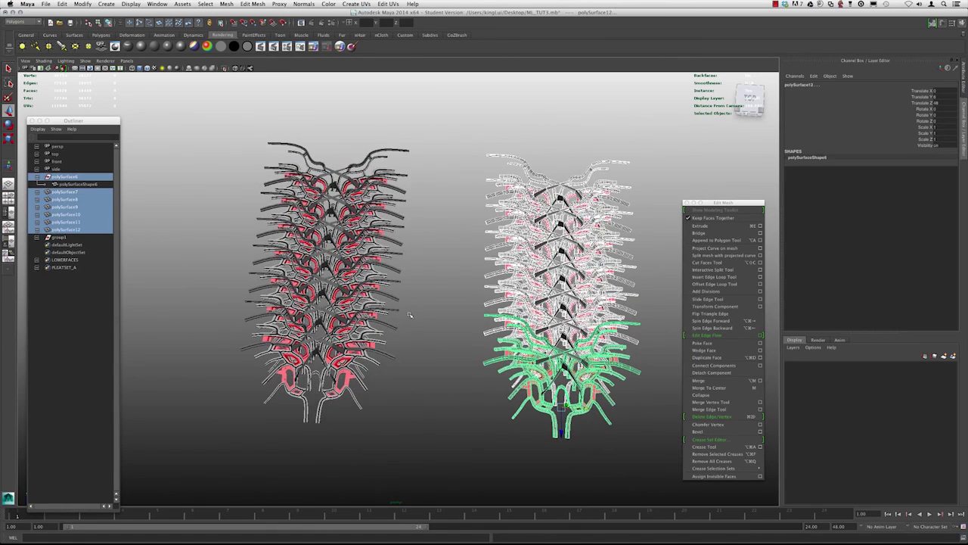
key(ctrl+g)
double_click(58, 186)
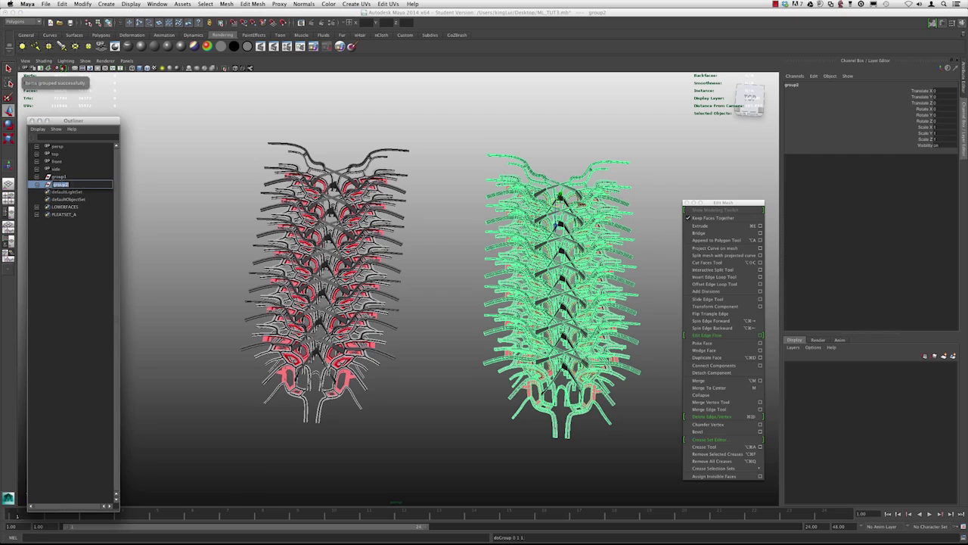
text(FIRSTSET_)
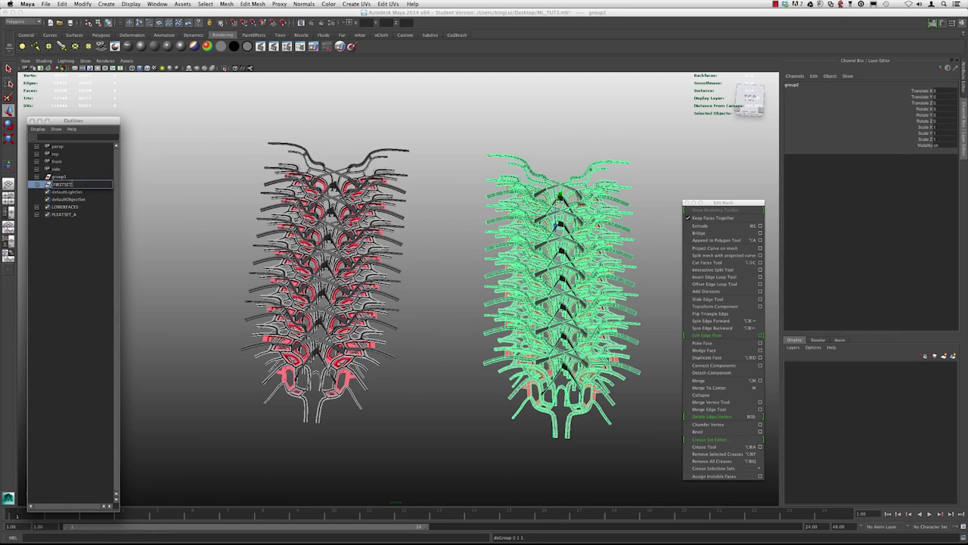
key(Return)
Rename the group of copied segments SECONDSET and clear the selection
double_click(73, 176)
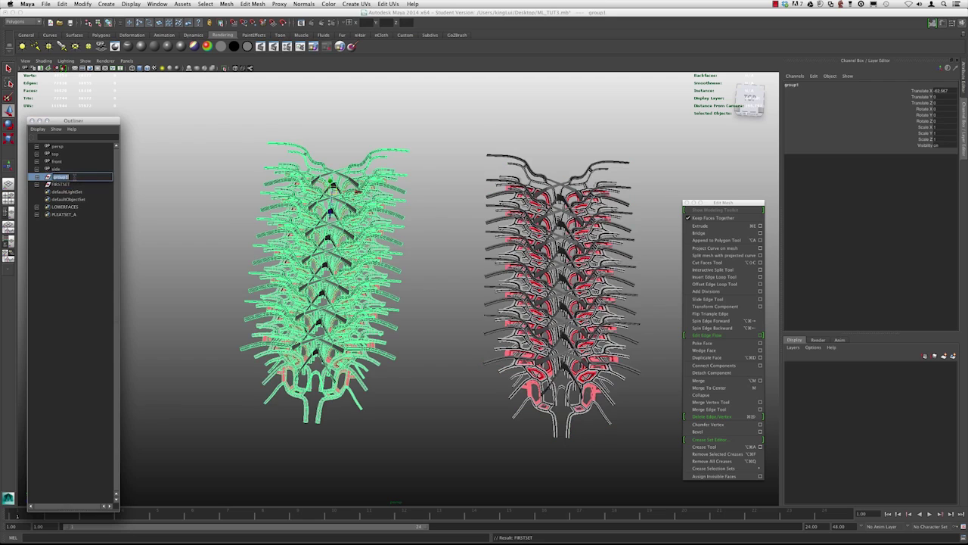
text(SE)
key(Return)
click(188, 188)
alt+right_drag(333, 265, 226, 239)
Hide the FIRSTSET group so that only the SECONDSET row is displayed
click(64, 177)
click(61, 184)
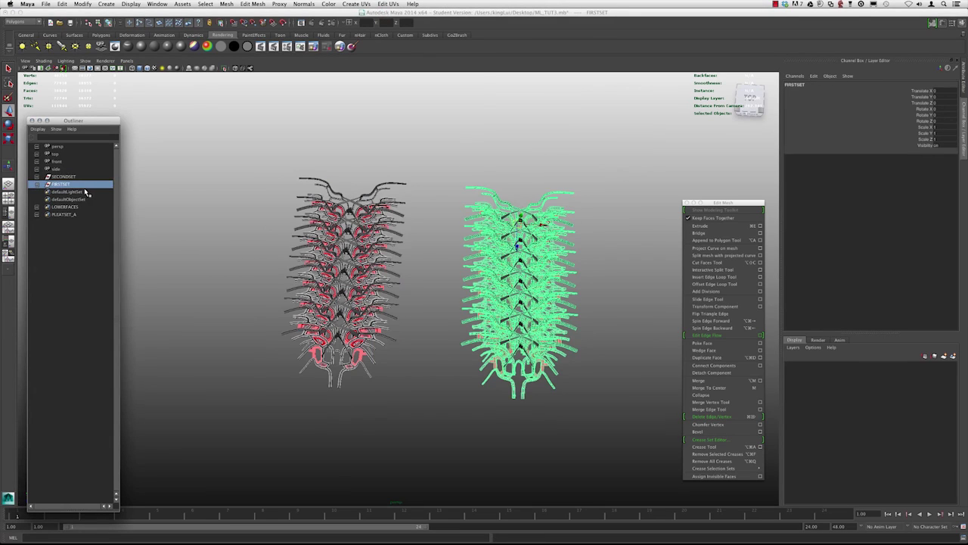
key(ctrl+h)
alt+drag(279, 234, 269, 240)
alt+middle_drag(268, 239, 341, 247)
alt+right_drag(341, 246, 384, 229)
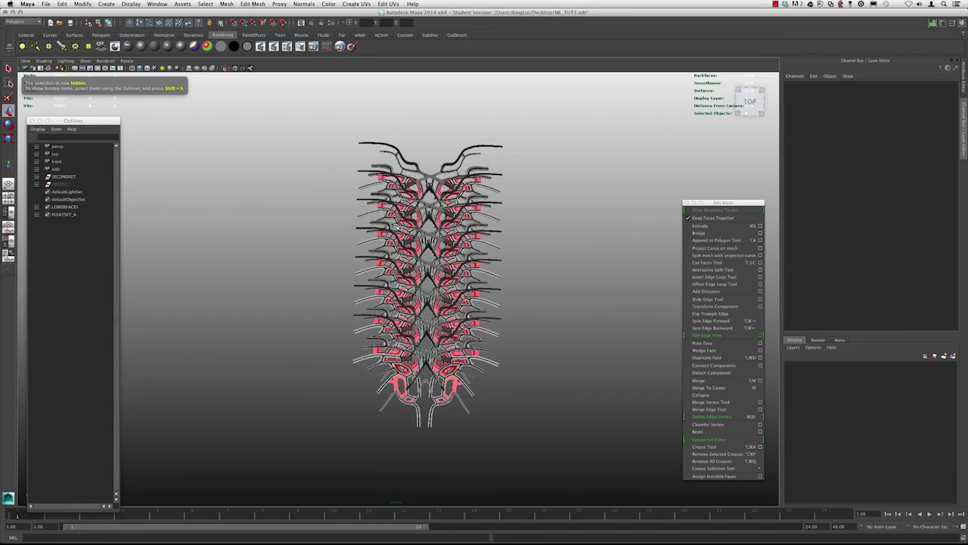
Select a segment of SECONDSET, switch to the top view and frame the row there
click(383, 225)
alt+drag(357, 232, 318, 219)
key(space)
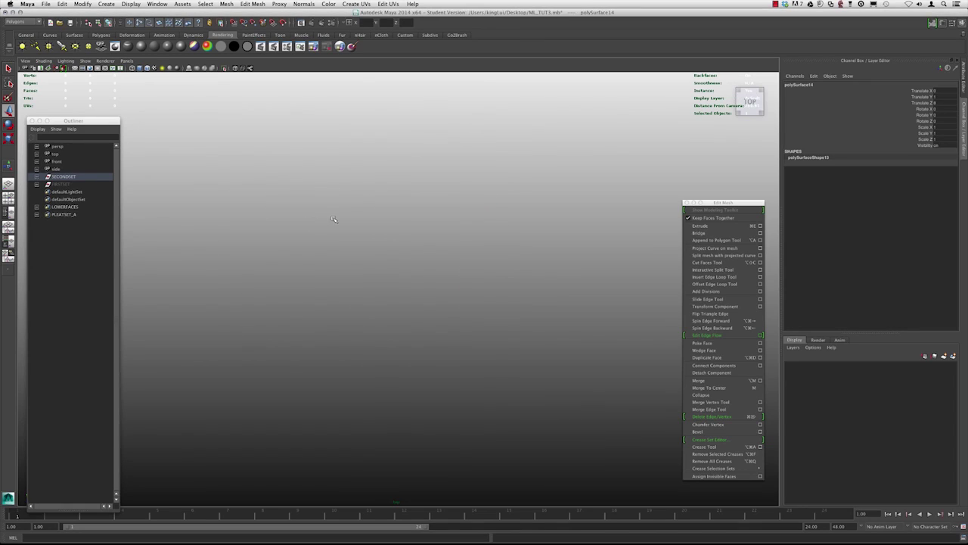
key(f)
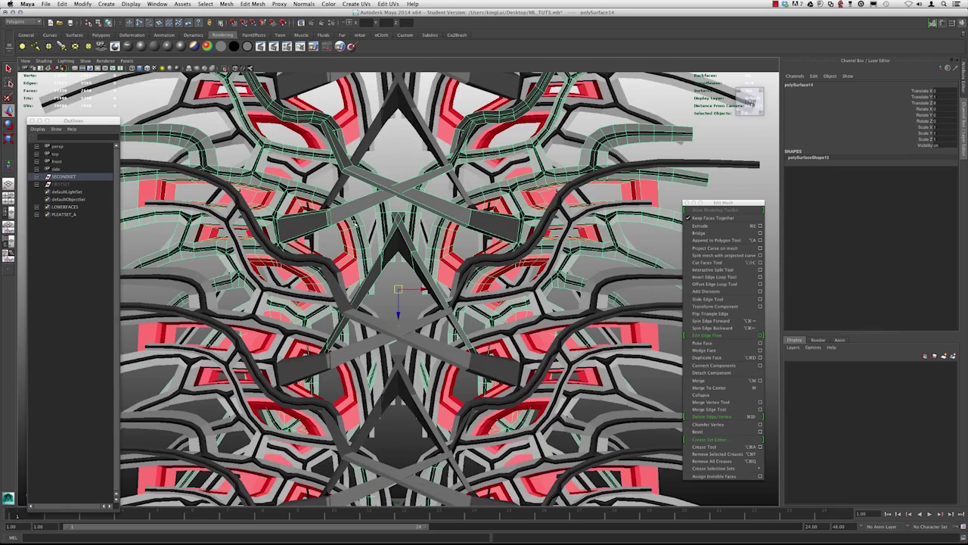
scroll(355, 224, down, 10)
alt+middle_drag(390, 203, 392, 230)
scroll(407, 168, down, 3)
click(407, 168)
click(412, 187)
click(404, 158)
alt+right_drag(392, 230, 416, 239)
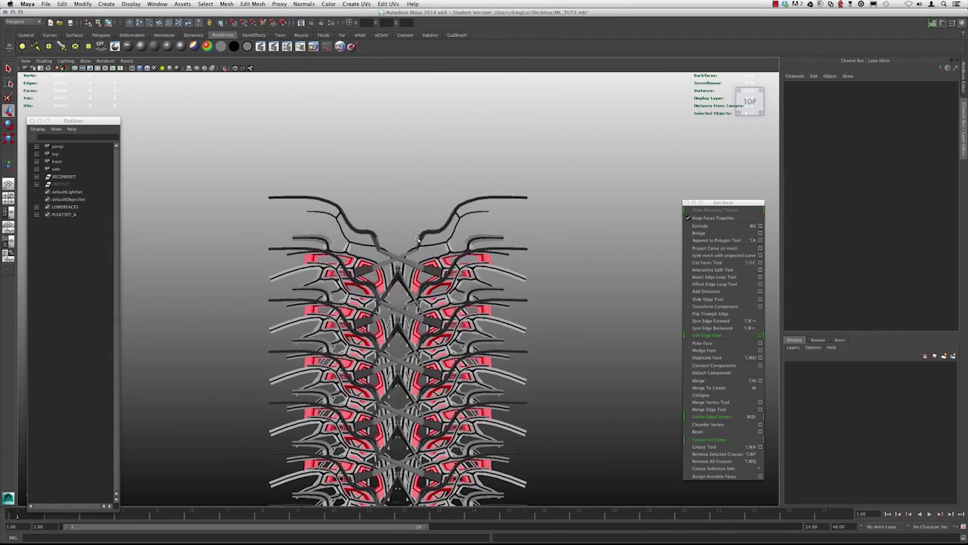
Select the end segment of the row and show the instanced copies in smoothed display
click(417, 240)
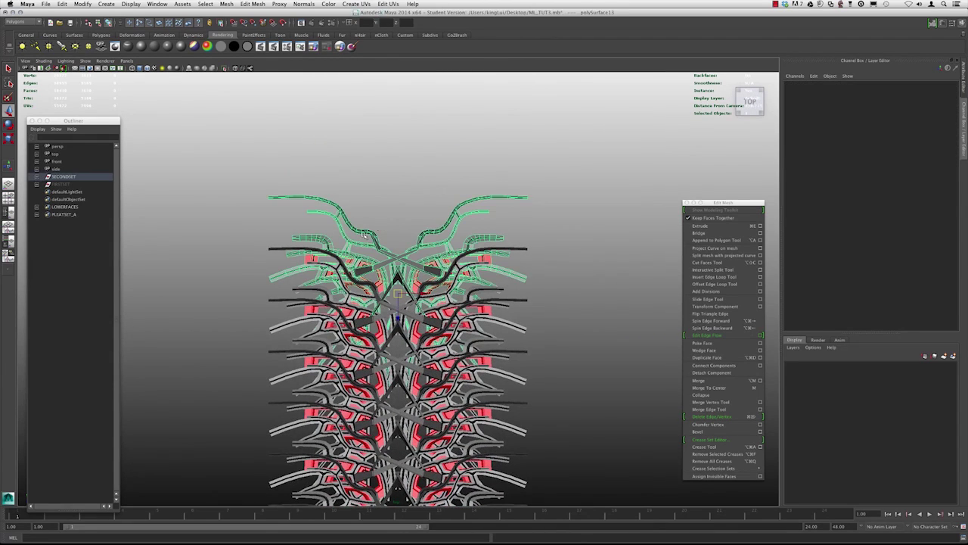
click(392, 201)
alt+middle_drag(399, 325, 407, 209)
alt+right_drag(407, 210, 381, 273)
alt+middle_drag(381, 273, 380, 192)
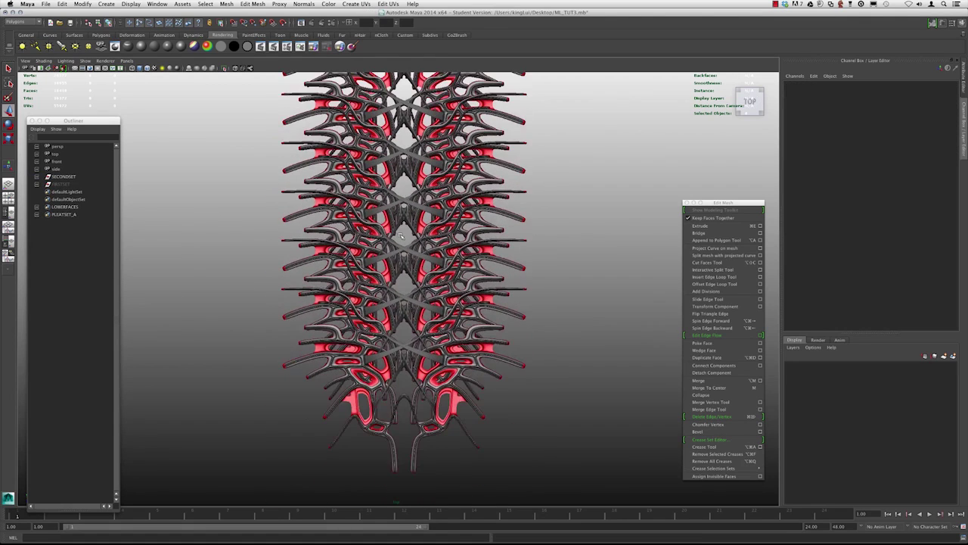
Examine the overall layout of the smoothed SECONDSET row in the top view
alt+right_drag(398, 234, 295, 244)
alt+middle_drag(350, 131, 356, 208)
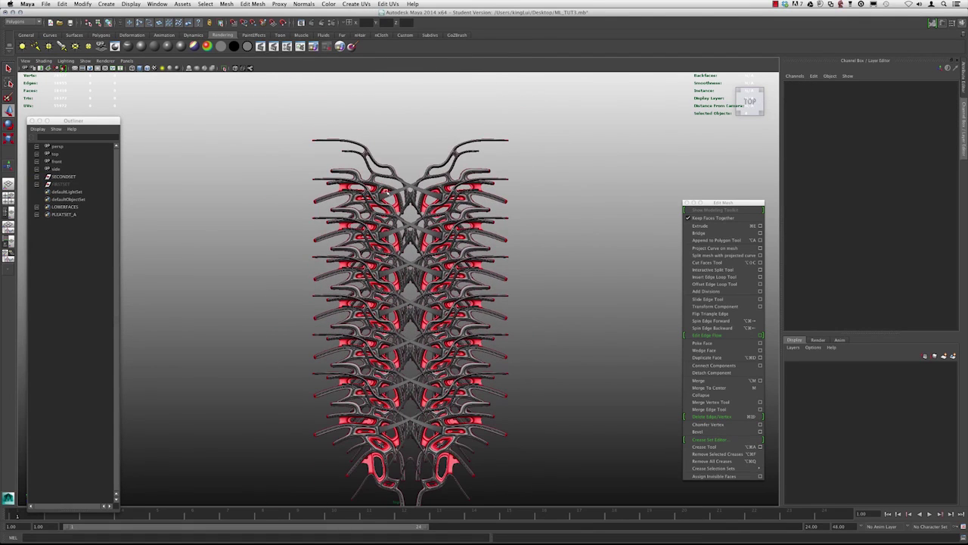
alt+middle_drag(424, 261, 418, 249)
scroll(364, 179, up, 1)
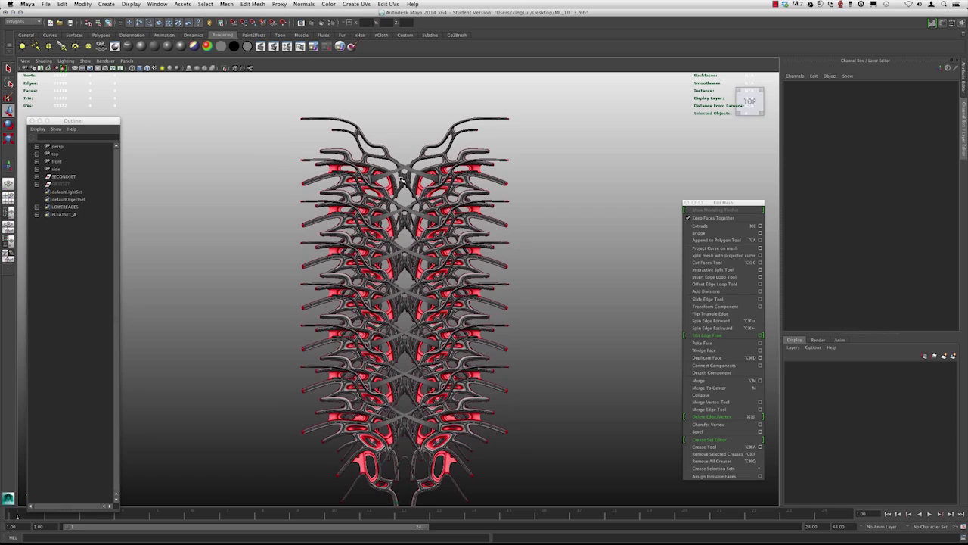
scroll(395, 166, down, 2)
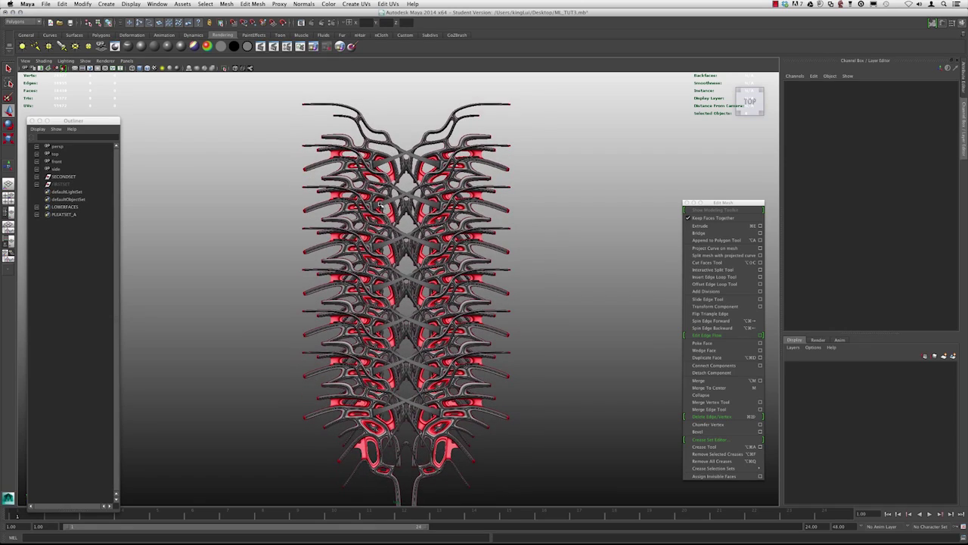
alt+middle_drag(357, 200, 354, 264)
alt+right_drag(354, 264, 506, 348)
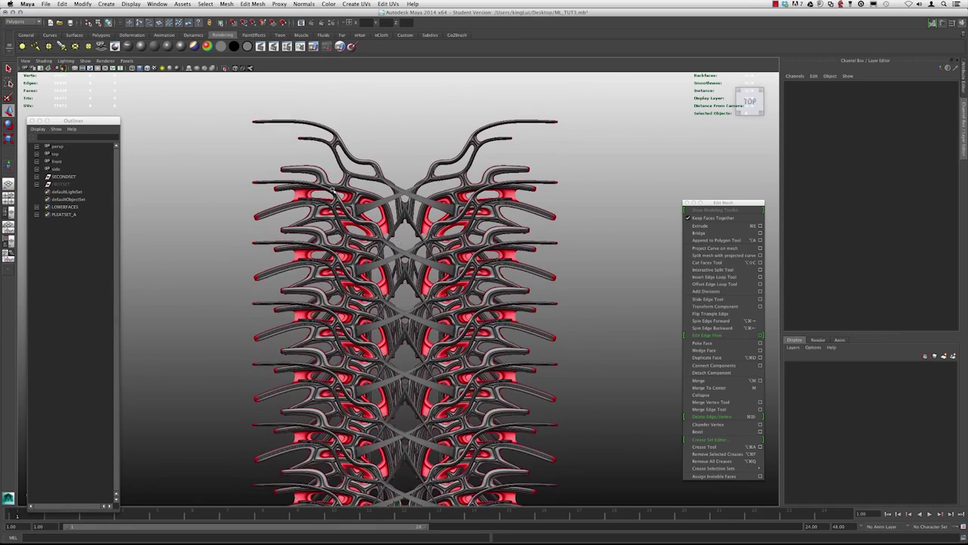
alt+right_drag(332, 191, 415, 235)
alt+middle_drag(416, 235, 416, 247)
alt+right_drag(497, 269, 299, 255)
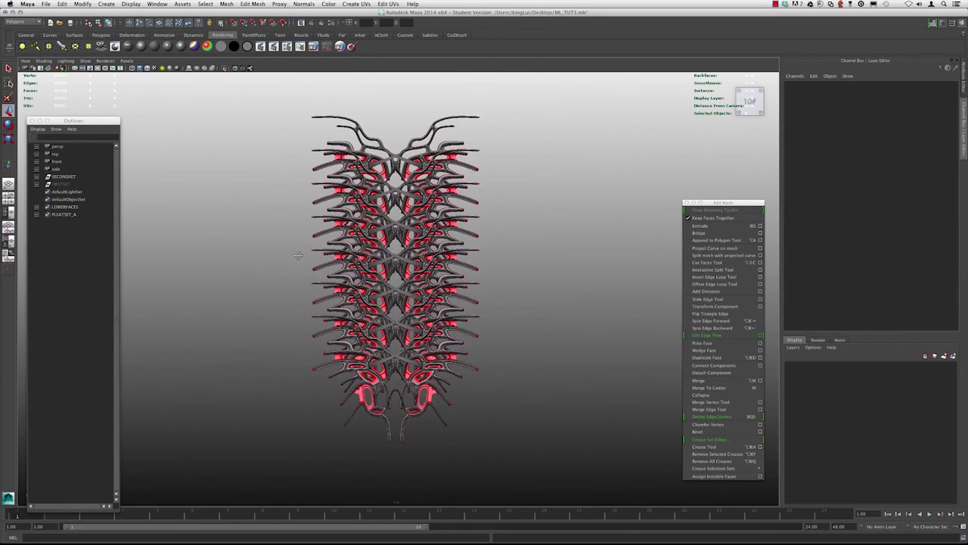
alt+middle_drag(299, 256, 302, 264)
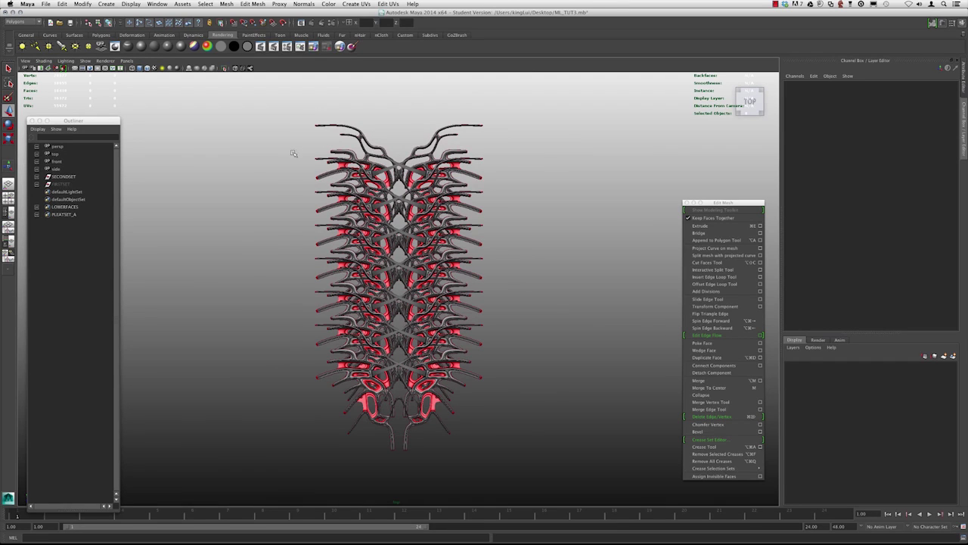
alt+right_drag(387, 149, 380, 150)
alt+middle_drag(414, 218, 433, 220)
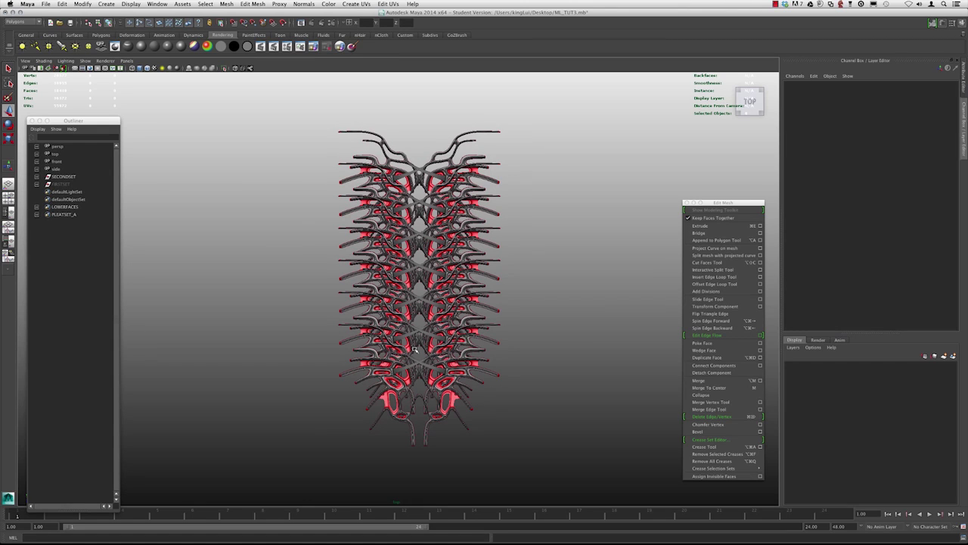
scroll(406, 235, up, 2)
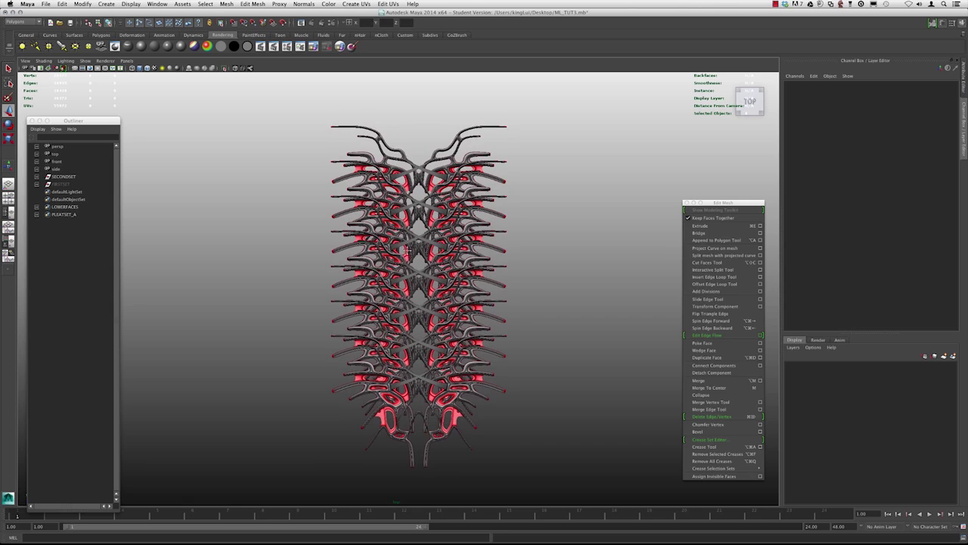
Select all segments of the SECONDSET row and combine them into one polygon mesh
alt+middle_drag(406, 250, 386, 232)
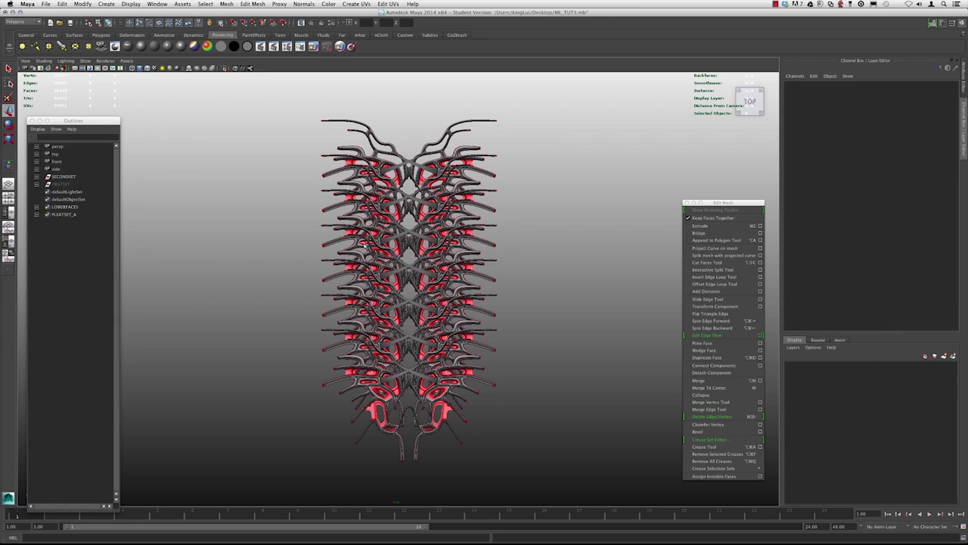
alt+middle_drag(380, 372, 380, 324)
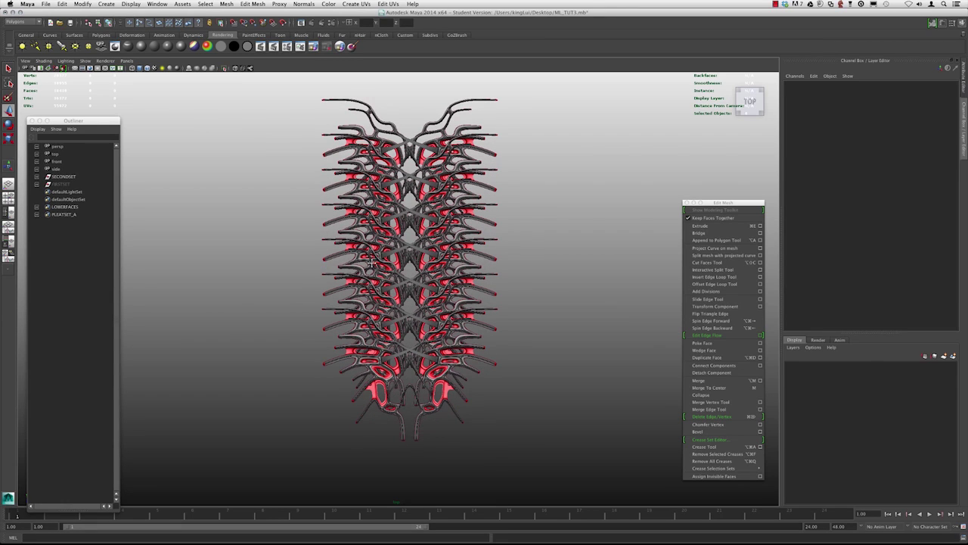
mouse_move(372, 263)
alt+middle_down()
mouse_move(380, 296)
mouse_move(388, 258)
alt+middle_up()
alt+right_drag(386, 258, 348, 258)
alt+middle_drag(364, 256, 352, 260)
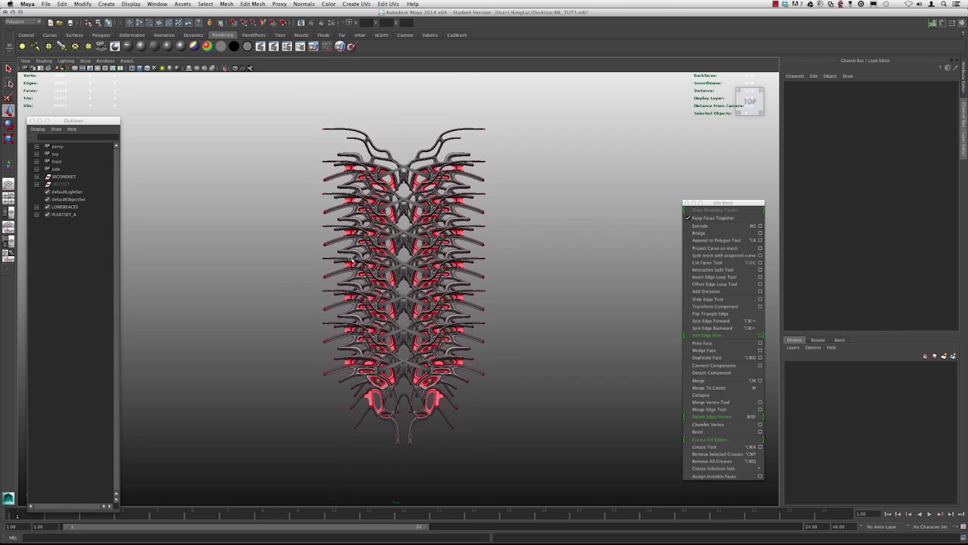
drag(396, 145, 330, 416)
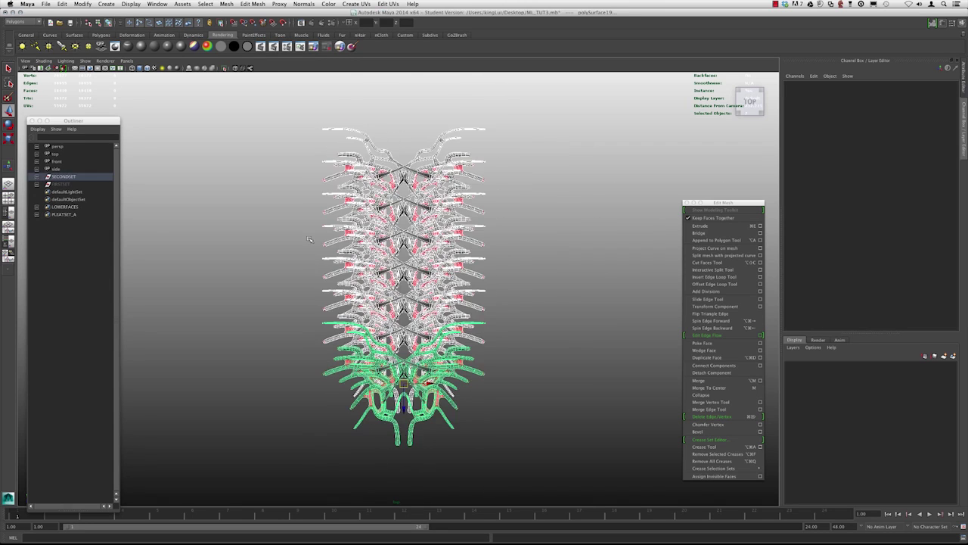
alt+middle_drag(305, 229, 323, 243)
alt+middle_drag(335, 200, 304, 192)
alt+right_drag(304, 193, 343, 212)
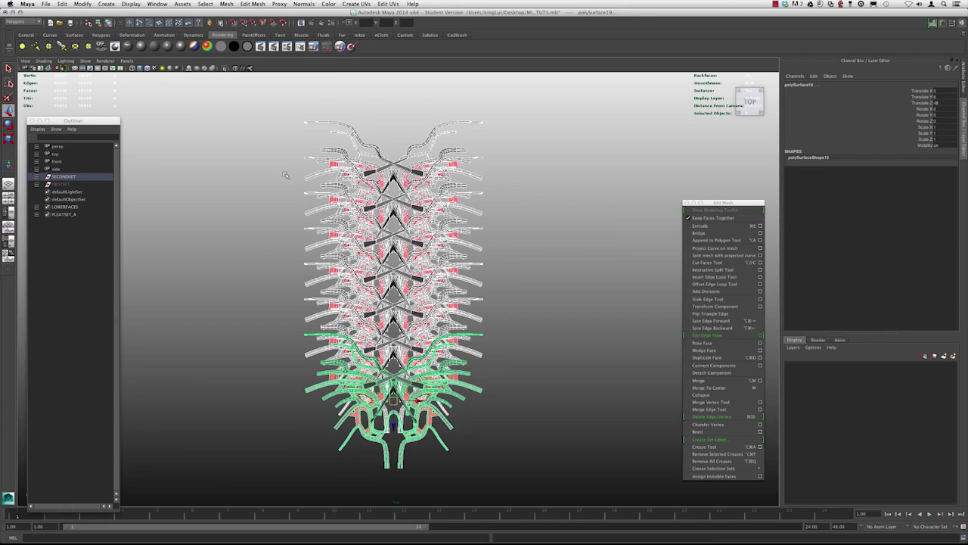
click(226, 4)
click(236, 18)
click(229, 156)
alt+right_drag(229, 156, 321, 132)
alt+middle_drag(322, 132, 342, 159)
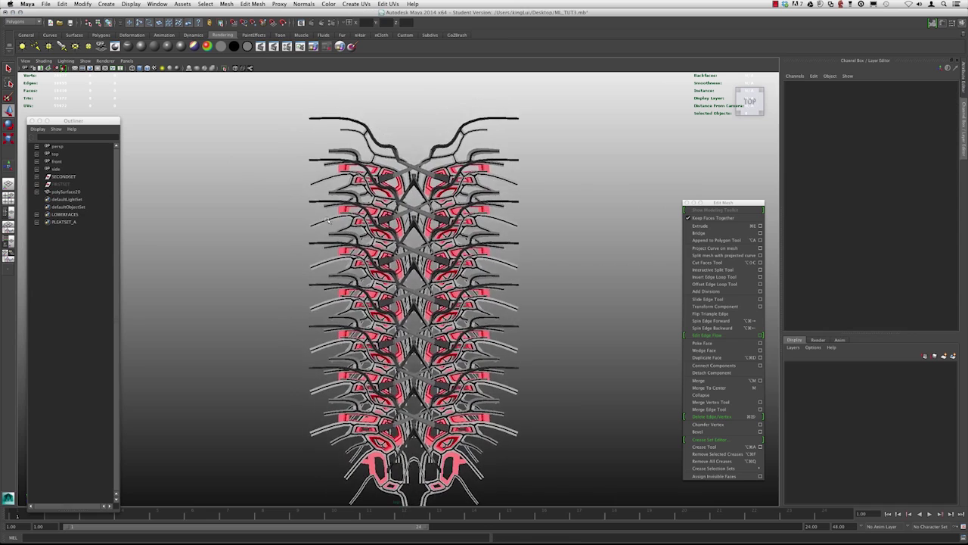
Try to create a lattice deformer for the combined SECONDSET mesh
click(346, 188)
alt+right_drag(346, 188, 283, 159)
alt+middle_drag(283, 159, 280, 140)
click(160, 103)
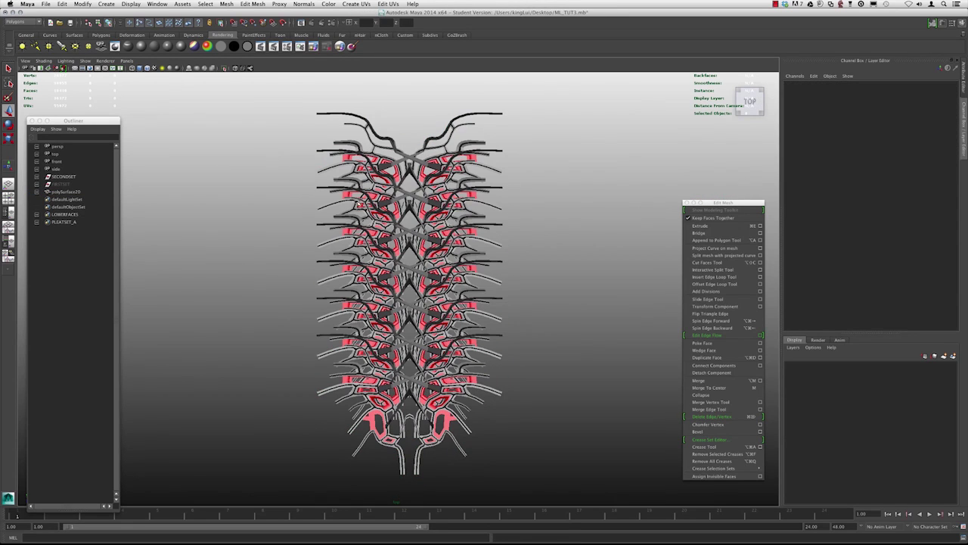
key(space)
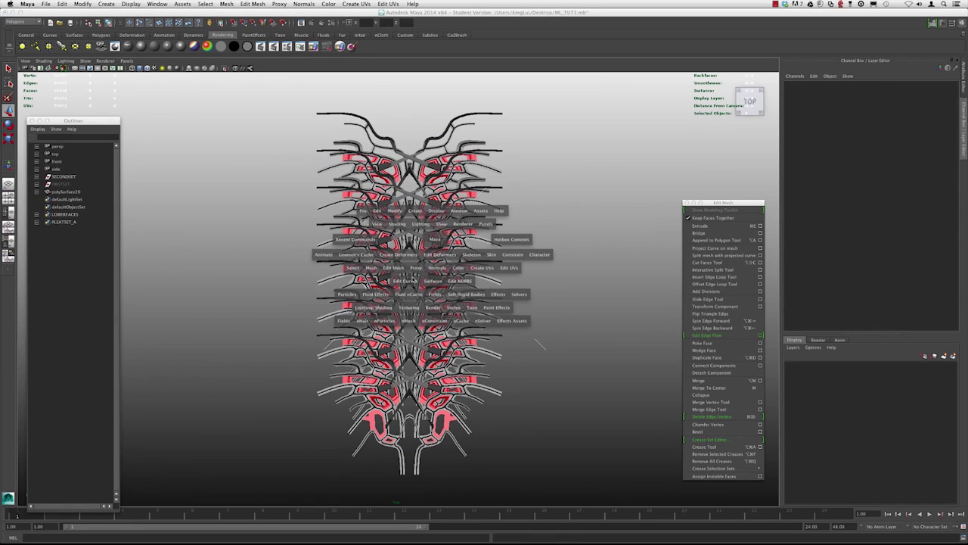
click(395, 256)
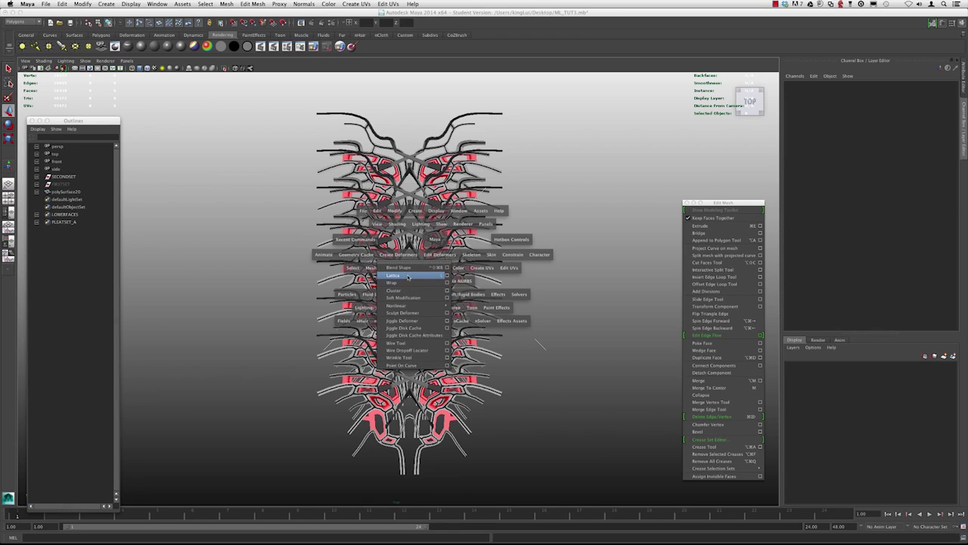
click(392, 257)
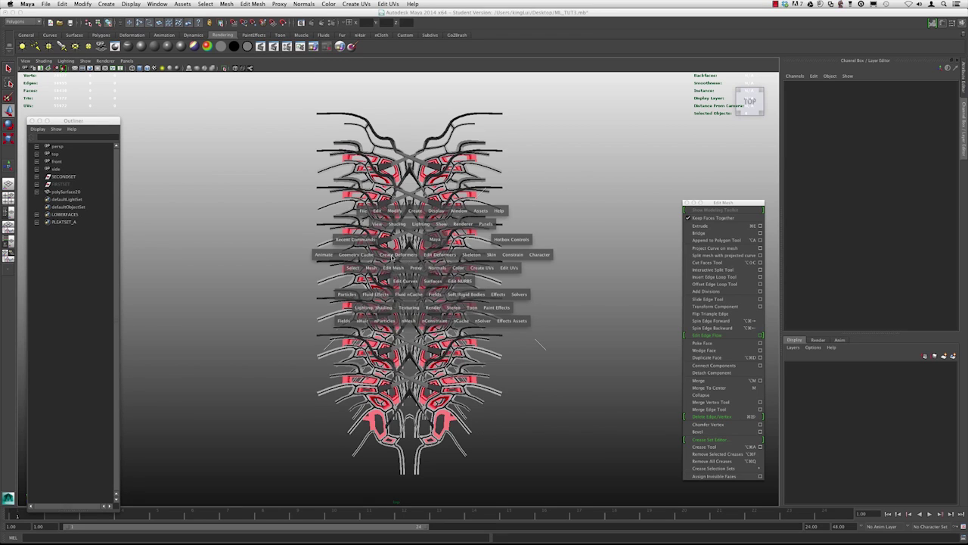
click(513, 240)
click(484, 248)
click(397, 257)
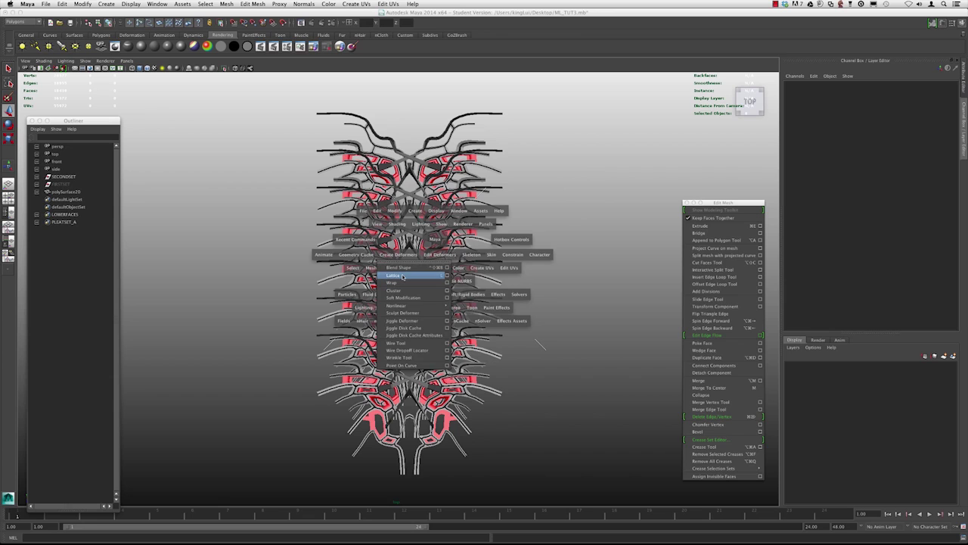
click(401, 276)
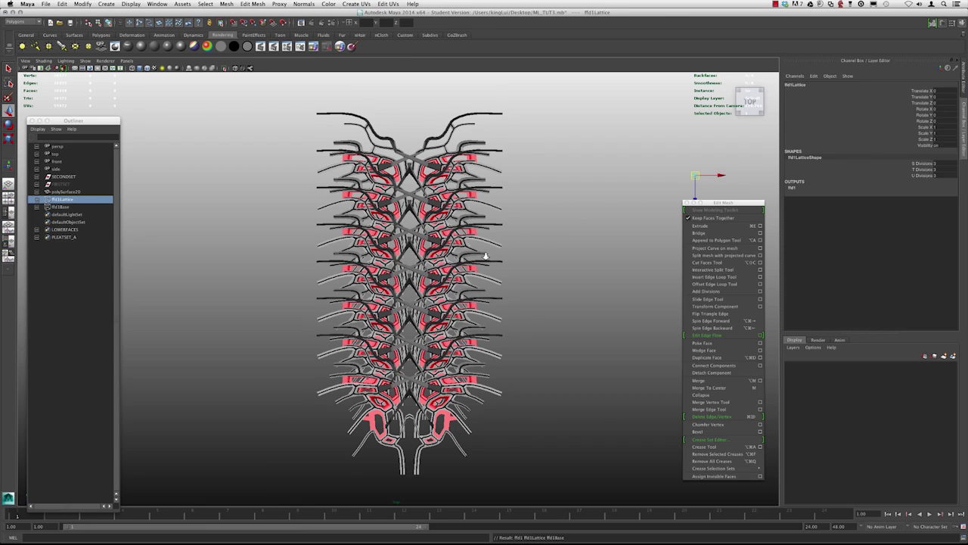
scroll(401, 230, up, 1)
key(super+z)
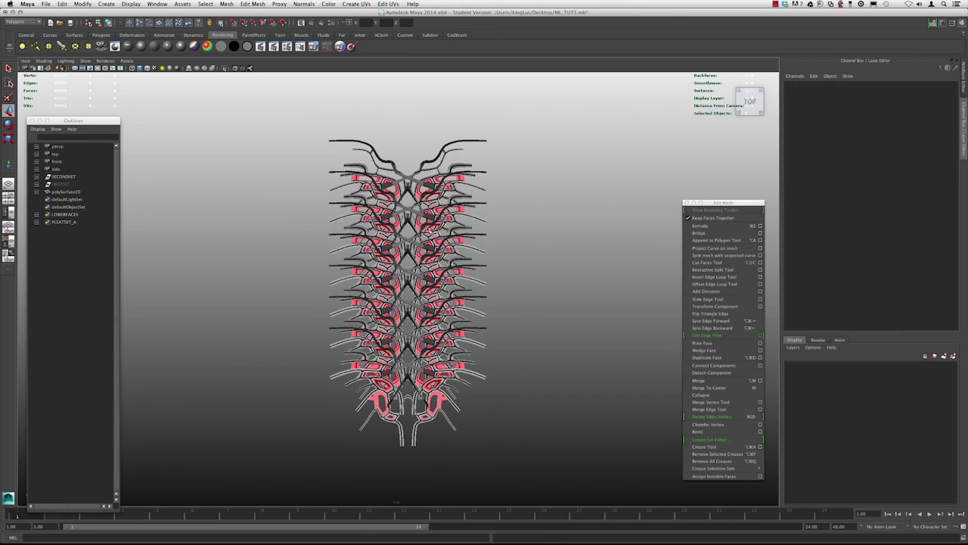
Select the combined mesh, centre its pivot and apply a lattice deformer around the whole row
click(420, 235)
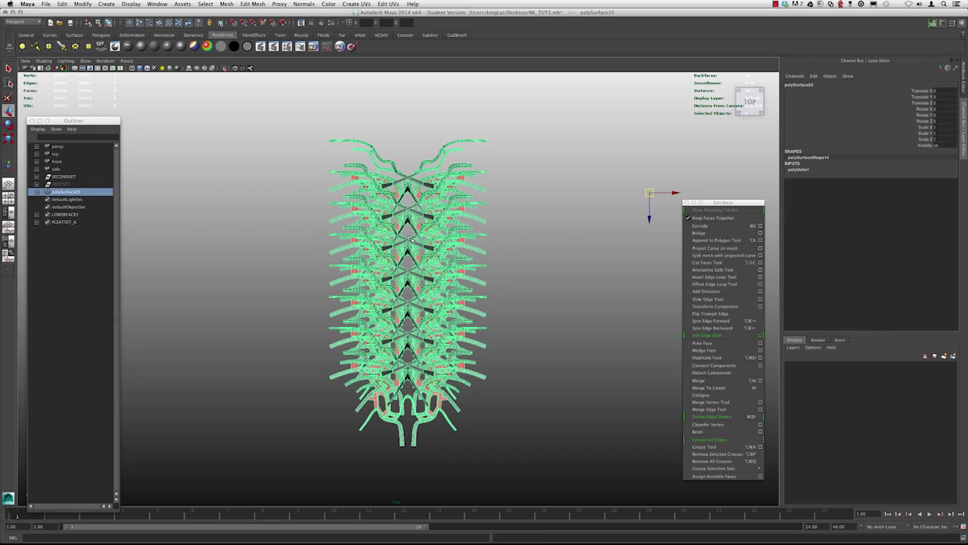
key(alt+c)
alt+middle_drag(420, 240, 369, 251)
key(g)
alt+right_drag(370, 250, 415, 260)
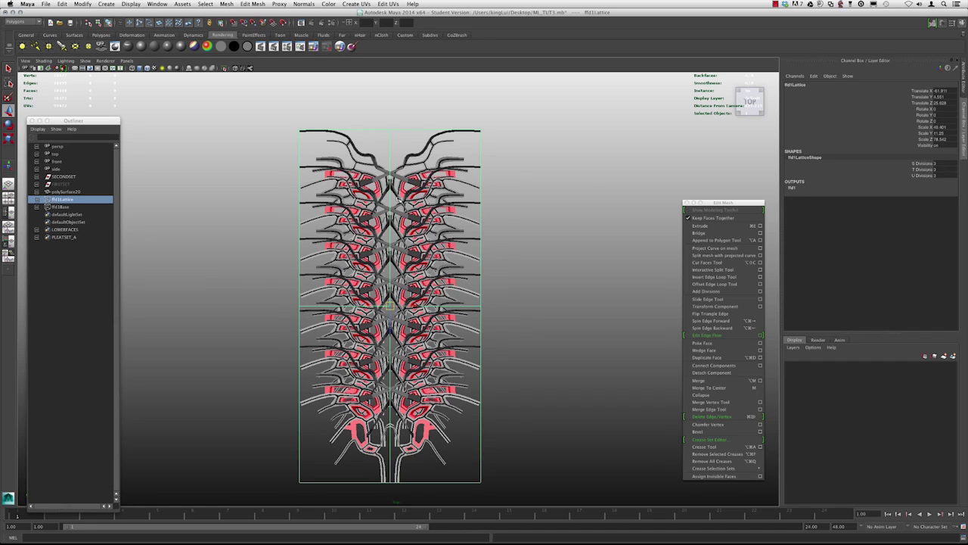
Set the lattice's S Divisions to 5 and its U Divisions to 5
alt+right_drag(398, 197, 393, 187)
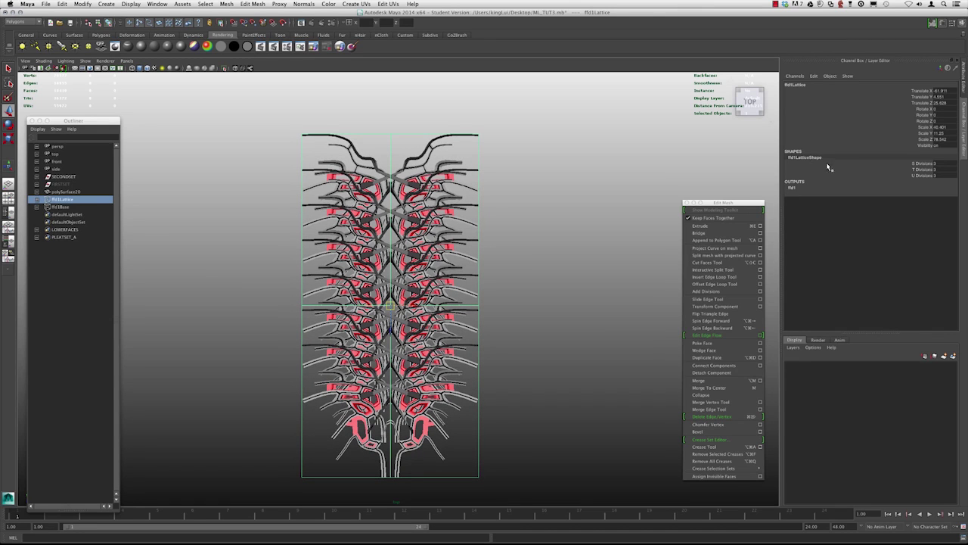
alt+middle_drag(385, 198, 404, 174)
alt+right_drag(405, 174, 416, 173)
alt+middle_drag(405, 181, 415, 181)
scroll(414, 181, down, 2)
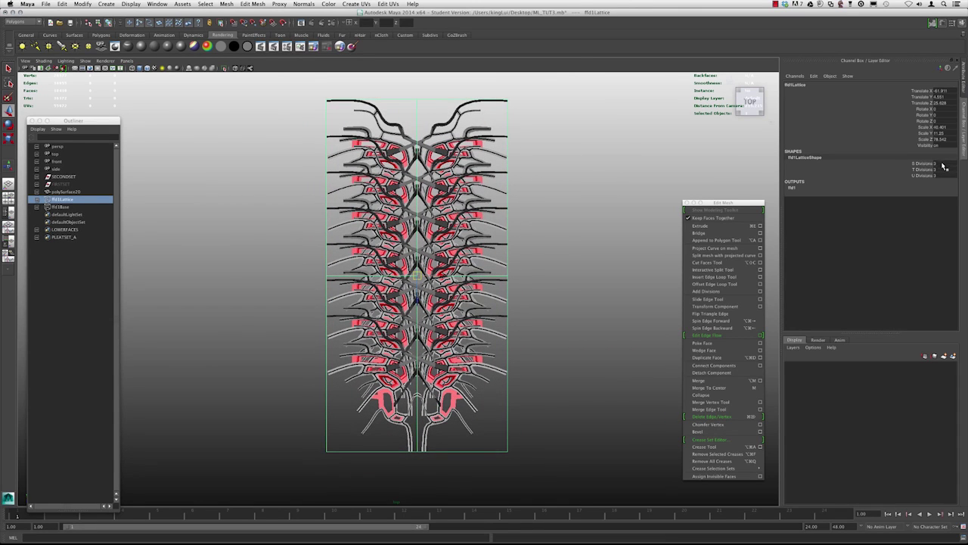
drag(946, 164, 945, 182)
click(944, 176)
click(944, 163)
text(5)
key(Return)
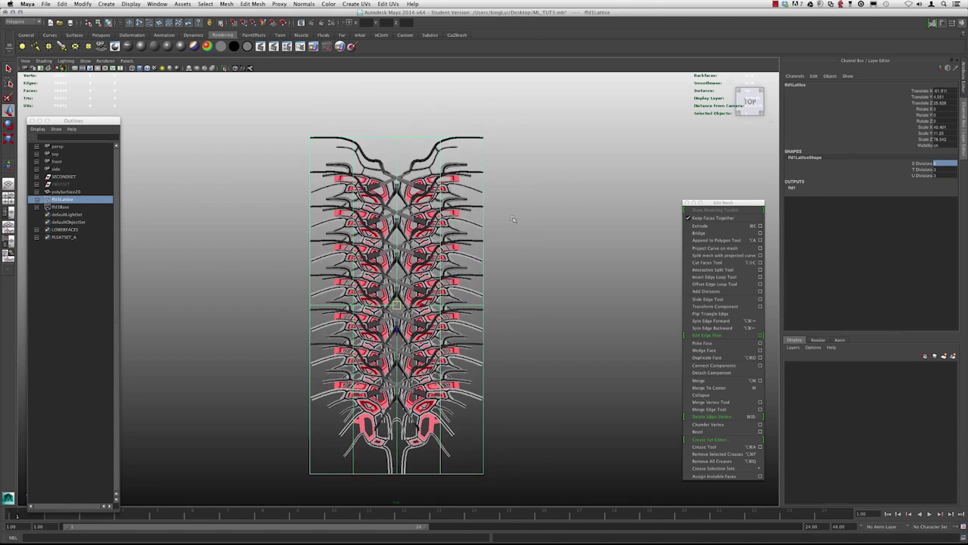
click(943, 170)
click(943, 175)
text(5)
key(Return)
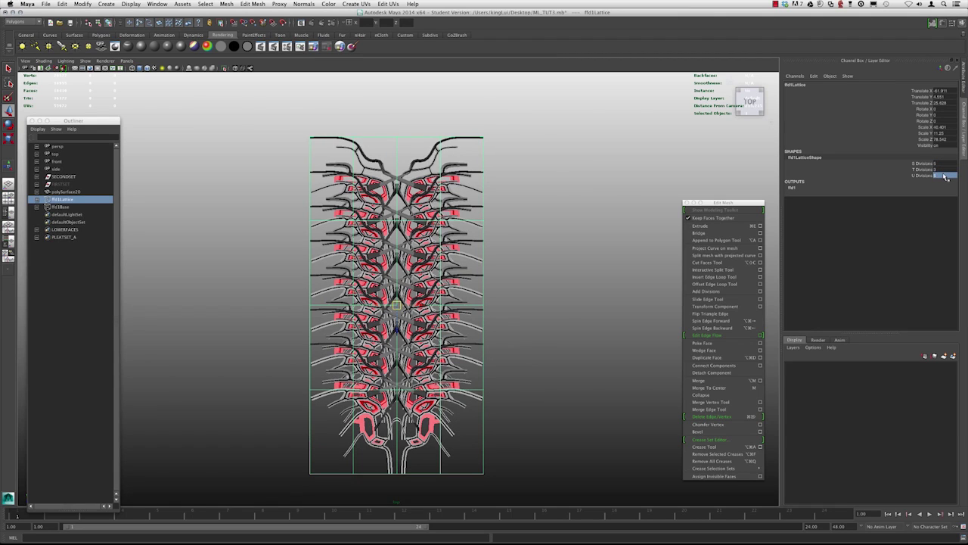
Show the ffd1 deformer's envelope and local influence settings
alt+middle_drag(590, 250, 590, 234)
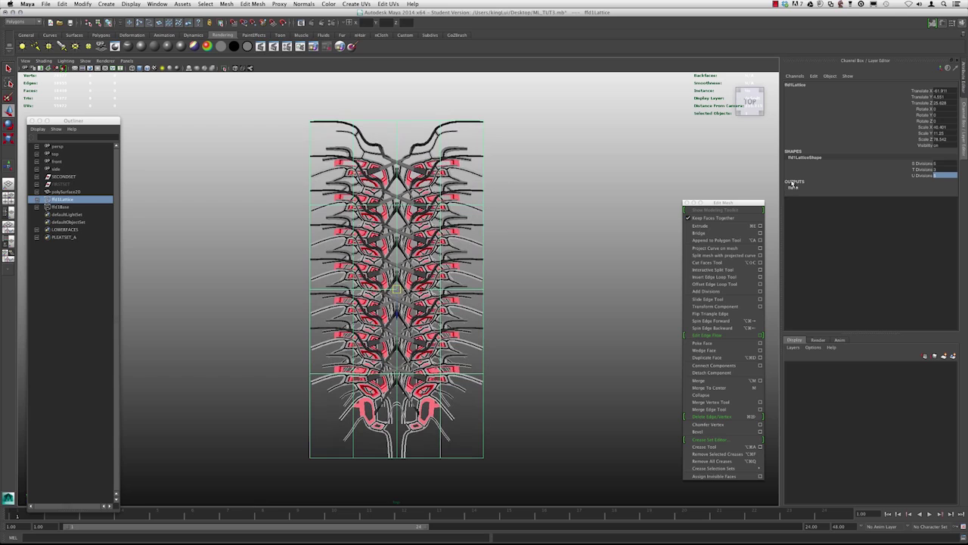
click(794, 187)
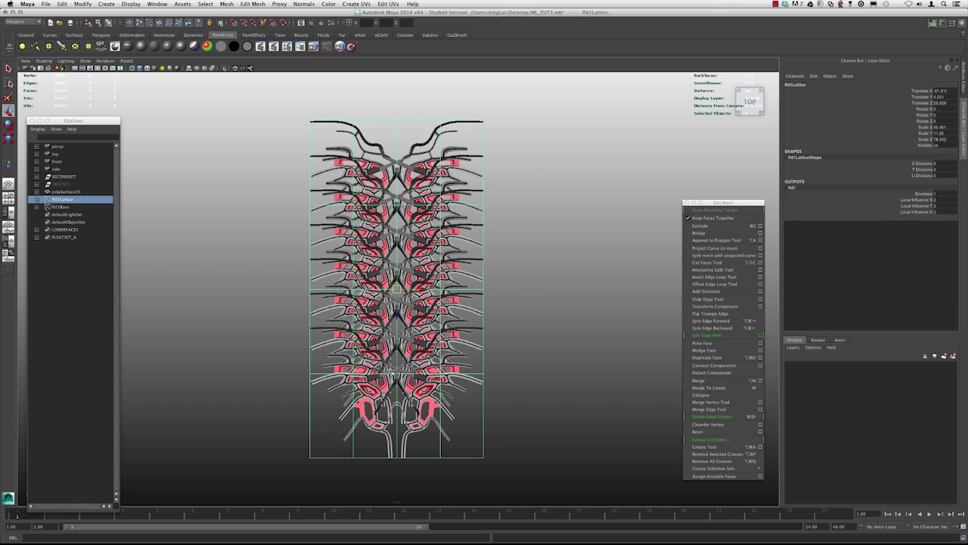
alt+right_drag(463, 236, 438, 233)
alt+middle_drag(438, 233, 471, 237)
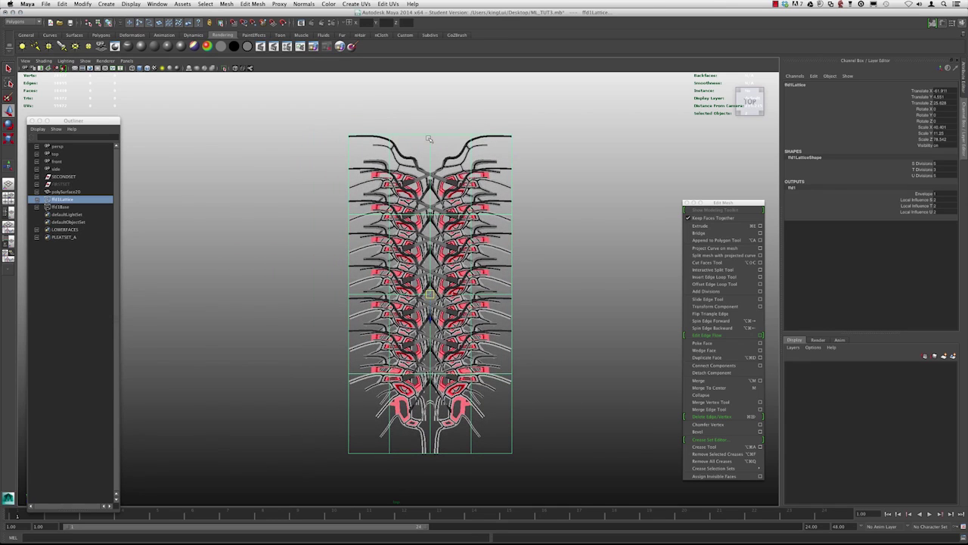
right_drag(429, 139, 429, 120)
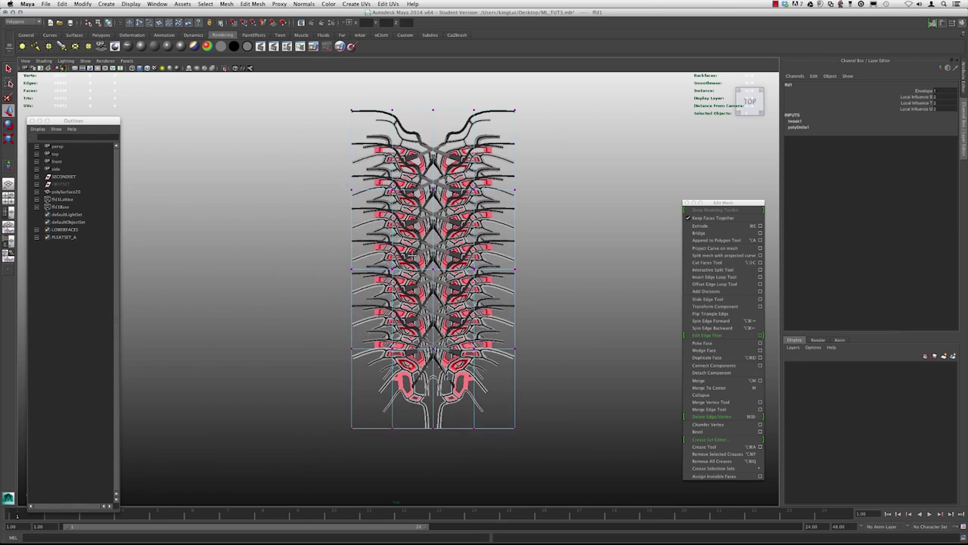
drag(289, 366, 584, 479)
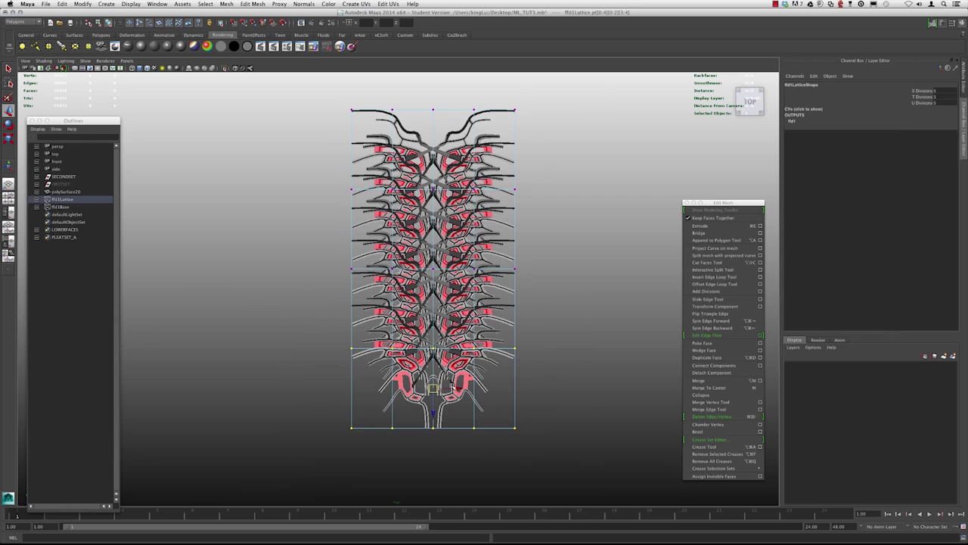
key(r)
alt+middle_drag(447, 174, 442, 226)
alt+right_drag(442, 225, 435, 218)
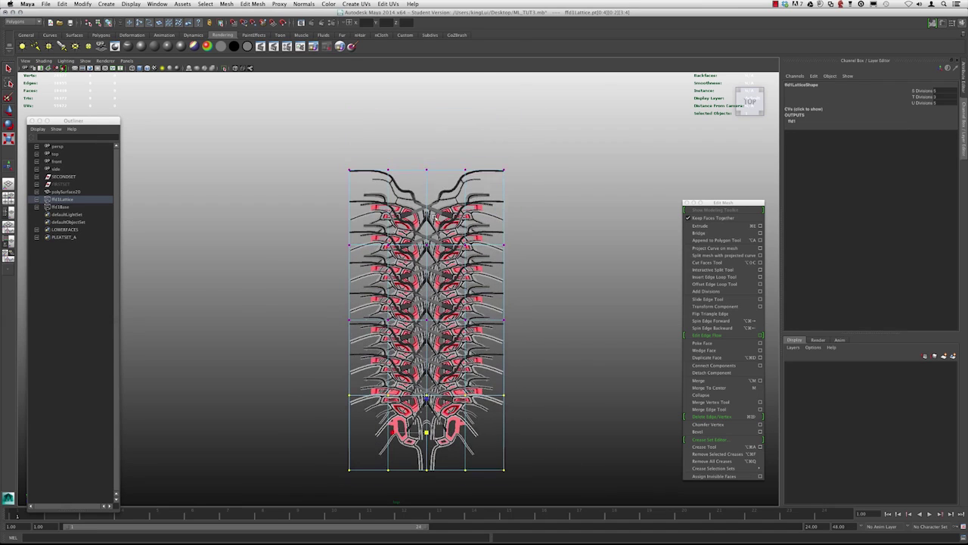
click(432, 168)
right_click(445, 169)
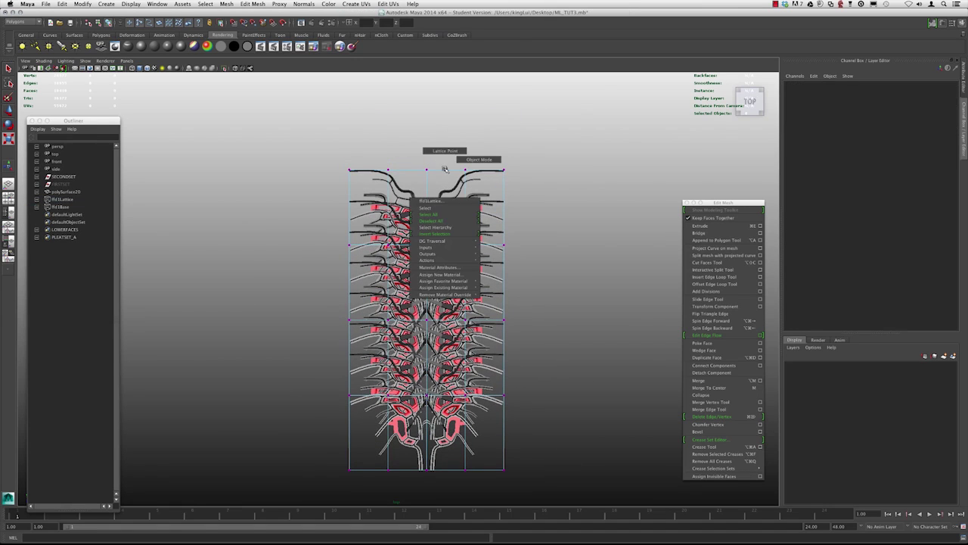
click(442, 194)
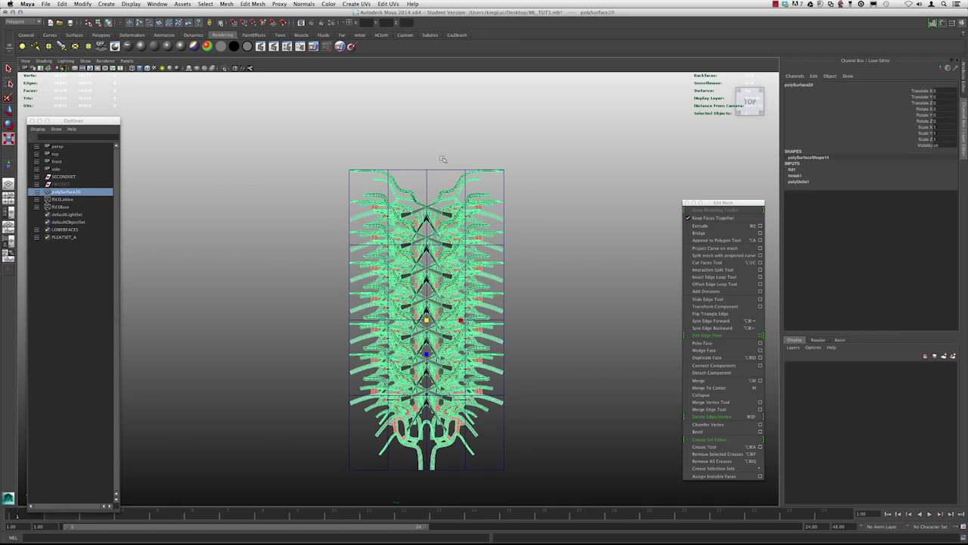
click(443, 158)
right_click(444, 158)
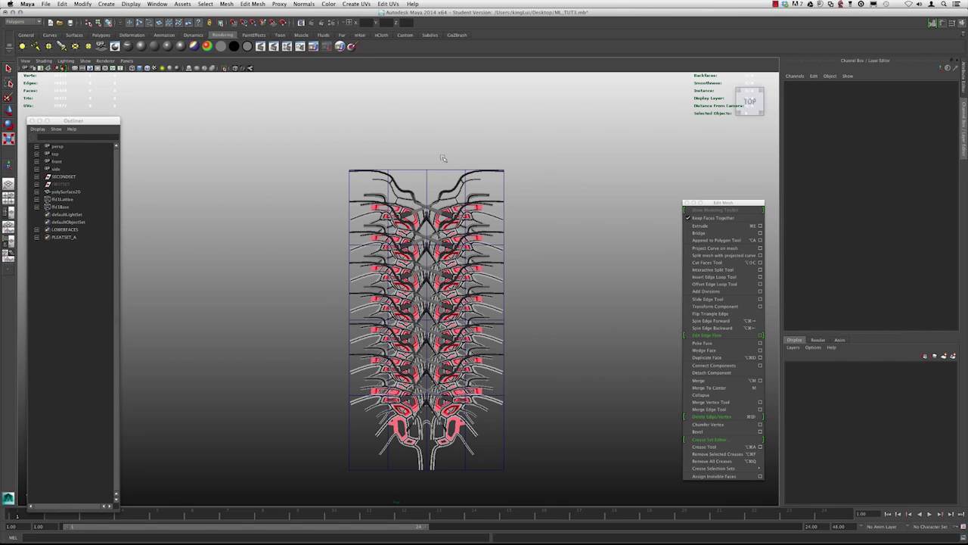
Switch the lattice to point editing and scale its two lowest rows of points inward across the row's width
right_drag(437, 168, 439, 154)
alt+middle_drag(373, 245, 382, 170)
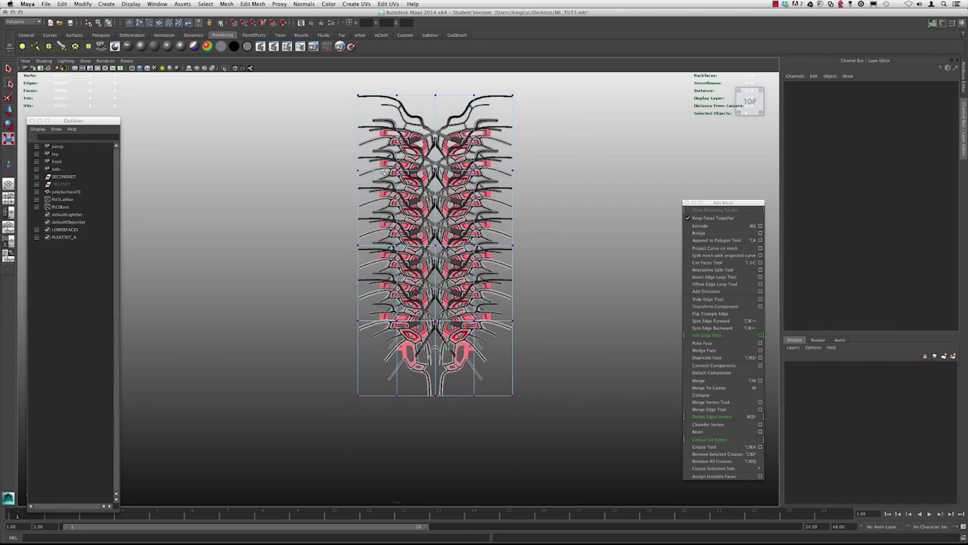
drag(326, 275, 515, 419)
key(e)
key(r)
alt+right_drag(425, 361, 437, 393)
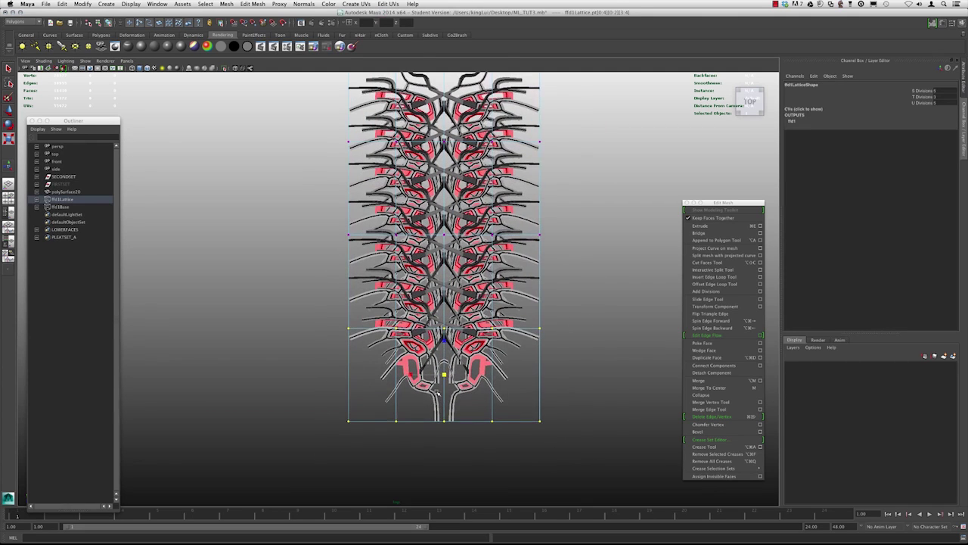
drag(410, 375, 423, 375)
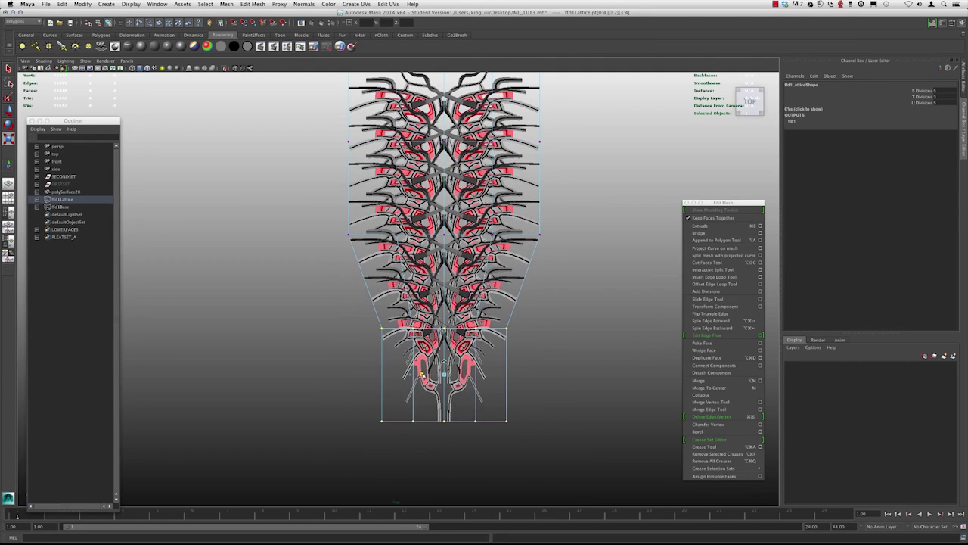
Scale the lattice's middle row of points inward across the width to even out the taper, and select the mesh
alt+right_drag(398, 352, 383, 340)
alt+middle_drag(383, 339, 373, 367)
drag(330, 254, 555, 291)
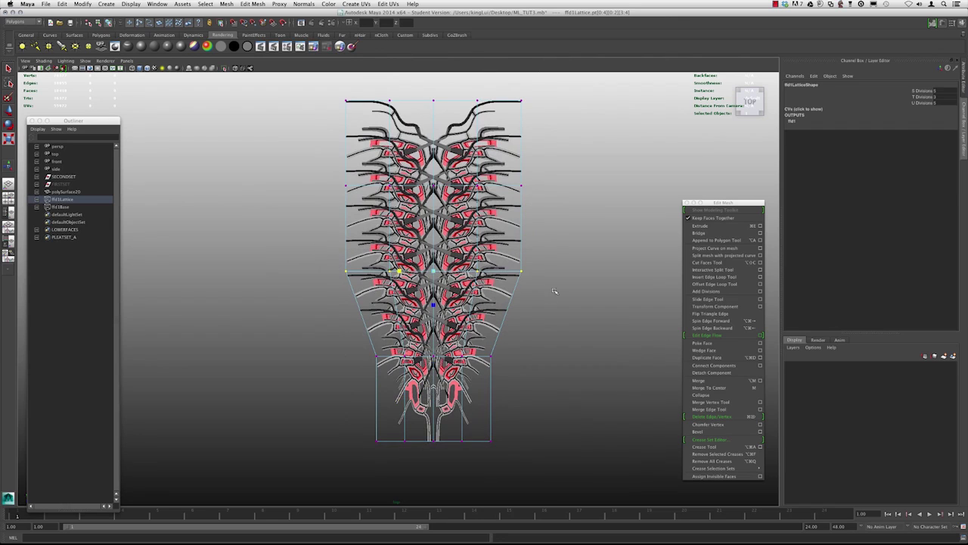
drag(400, 271, 407, 271)
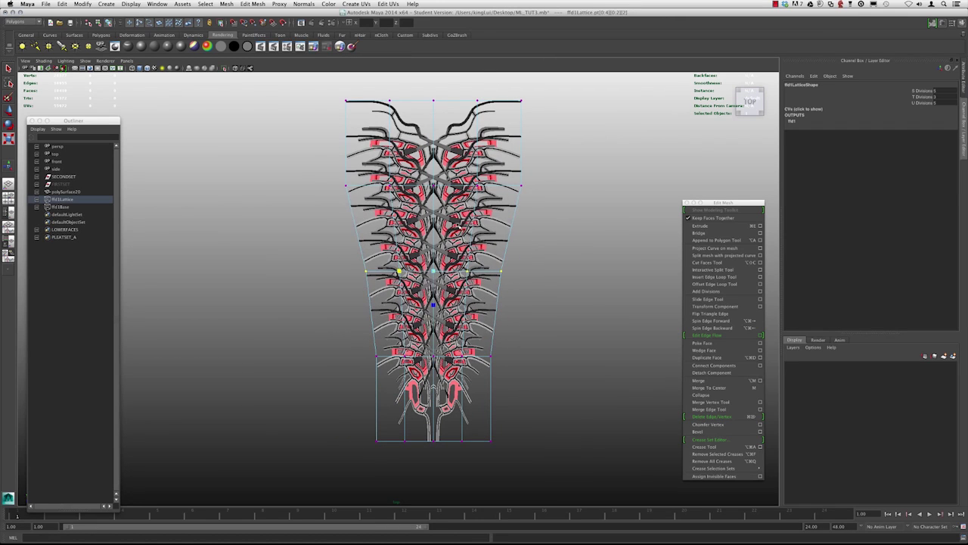
scroll(492, 272, up, 2)
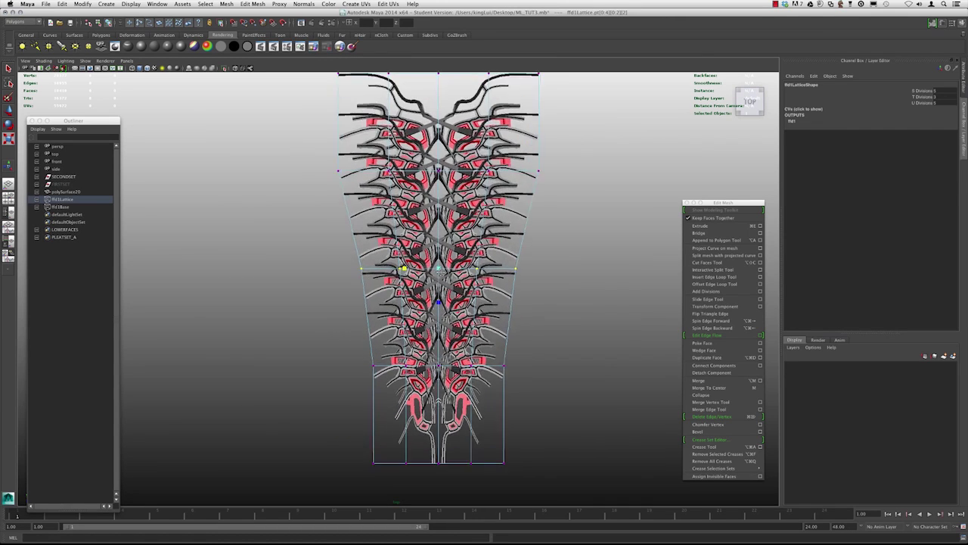
click(469, 233)
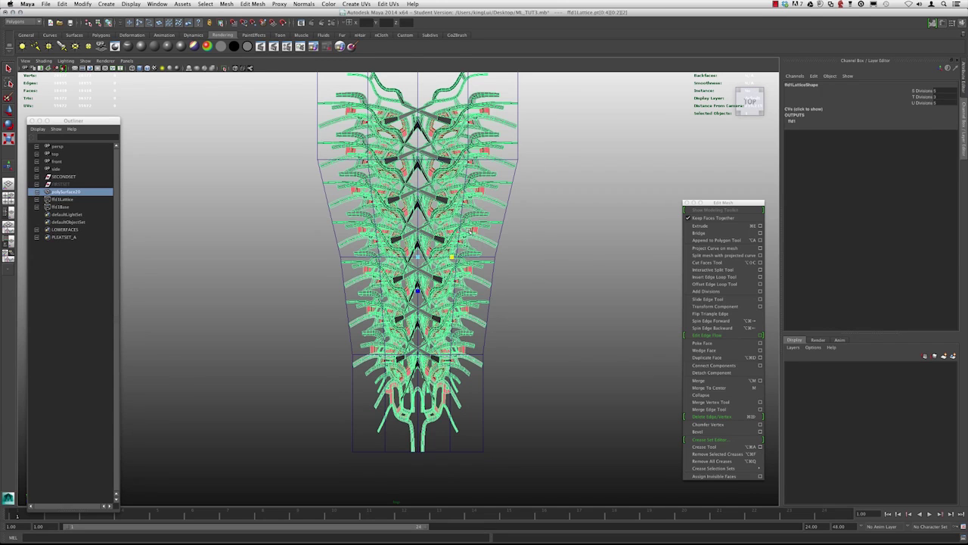
Set the ffd1 lattice deformer's Local Influence S, T and U all to 4
click(512, 209)
click(505, 214)
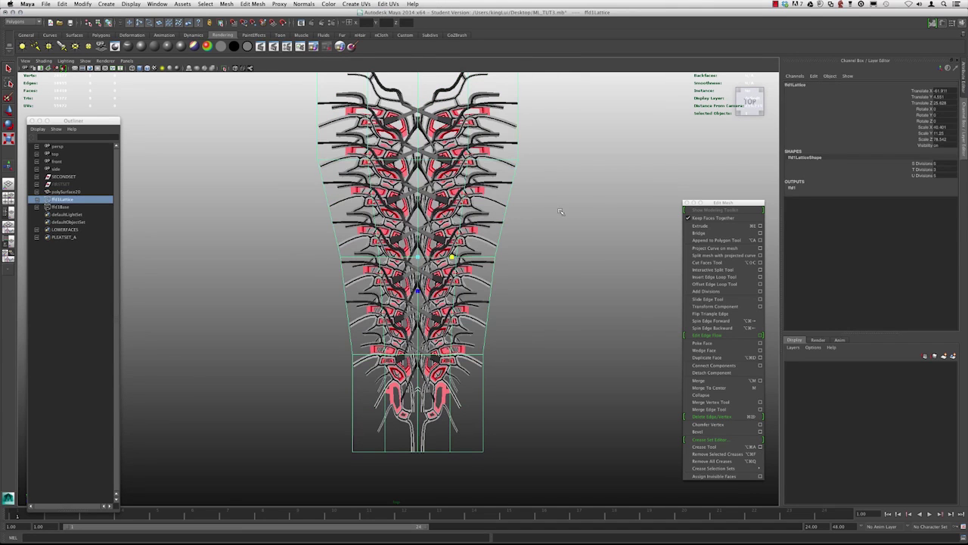
click(811, 187)
drag(944, 201, 944, 213)
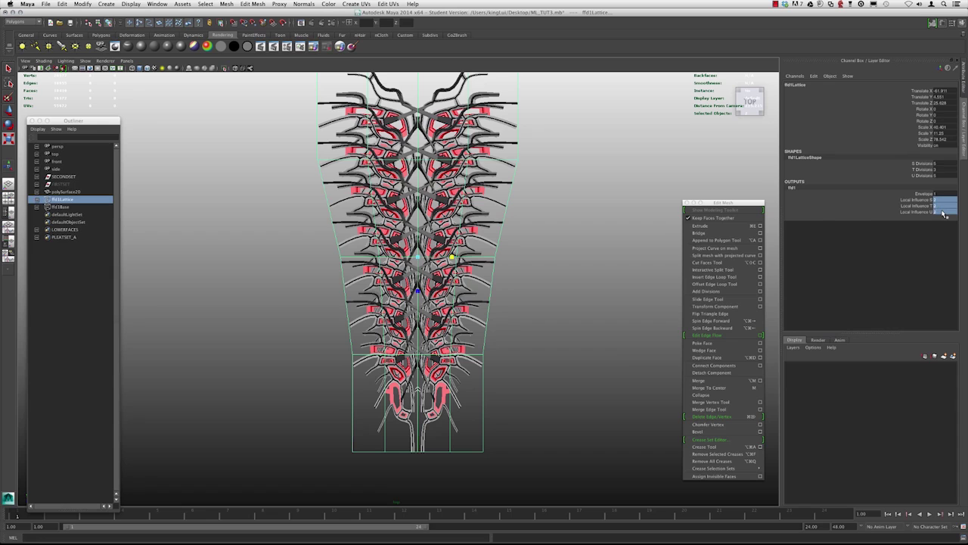
text(4)
key(Return)
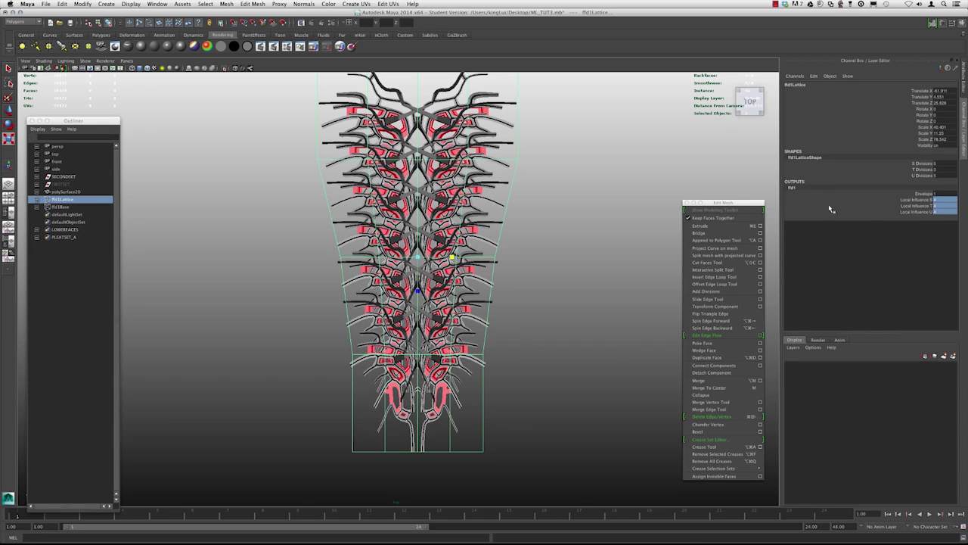
Undo and redo the local influence change to compare its effect on the tapered mesh
key(ctrl+z)
key(shift+z)
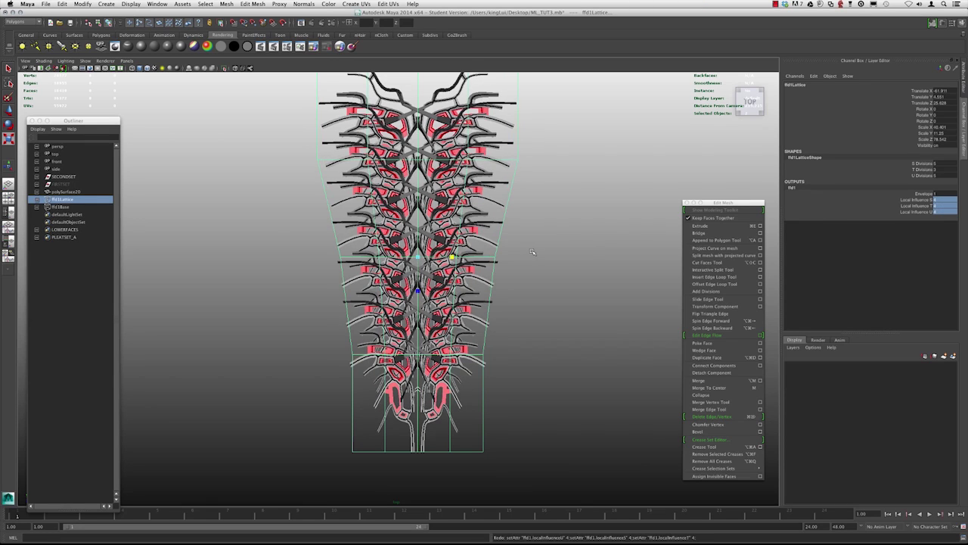
key(ctrl+z)
key(shift+z)
alt+right_drag(531, 250, 457, 245)
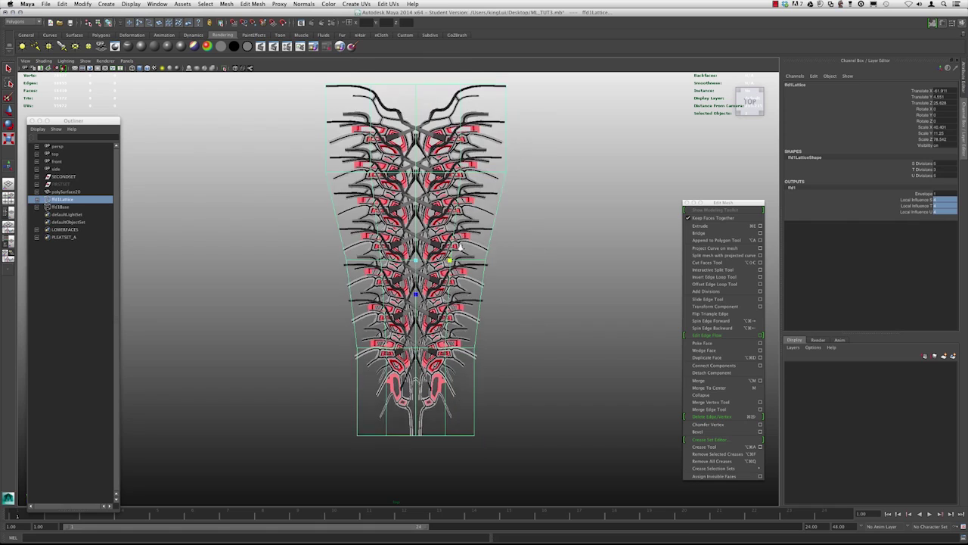
Switch the lattice back to point editing and scale its middle row of points inward across the width
alt+middle_drag(457, 244, 458, 261)
click(533, 278)
click(487, 273)
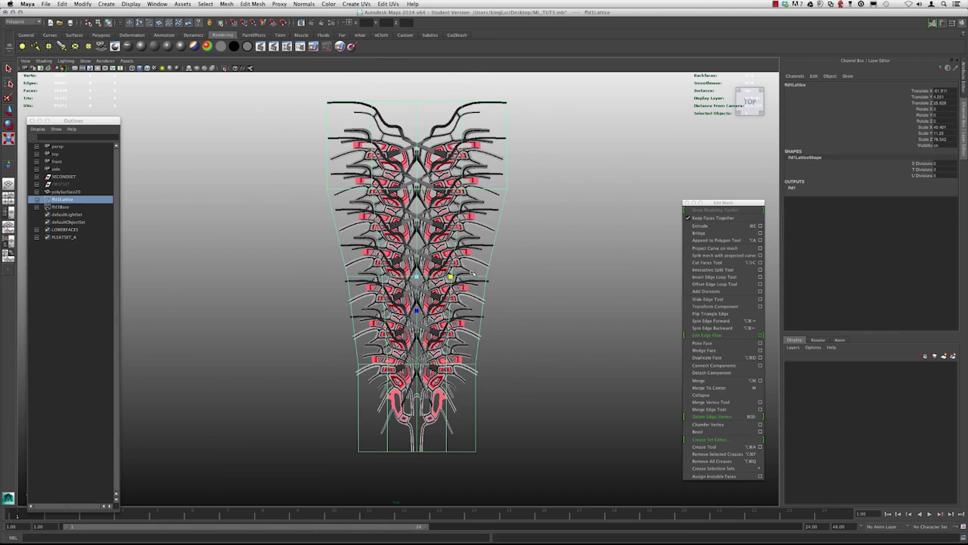
right_drag(485, 272, 484, 252)
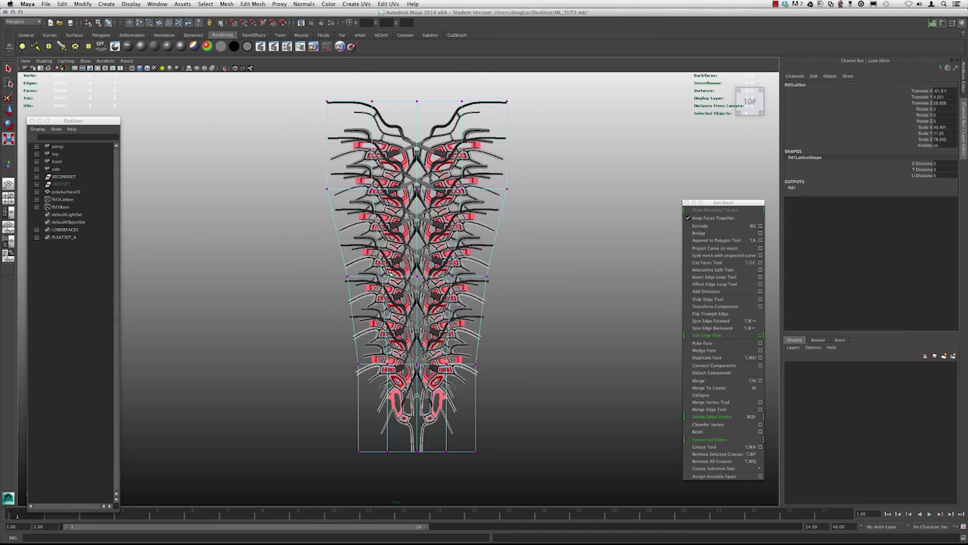
drag(328, 264, 515, 286)
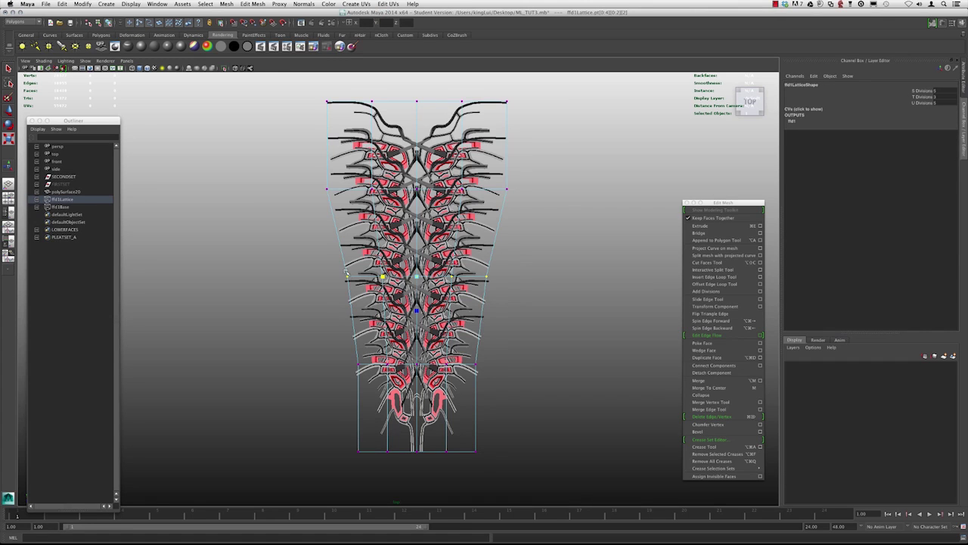
alt+right_drag(346, 272, 375, 273)
alt+middle_drag(375, 273, 383, 290)
drag(391, 292, 397, 293)
Scale the lattice's two lowest rows of points inward across the width to narrow the tail
alt+middle_drag(405, 318, 402, 255)
drag(305, 314, 519, 418)
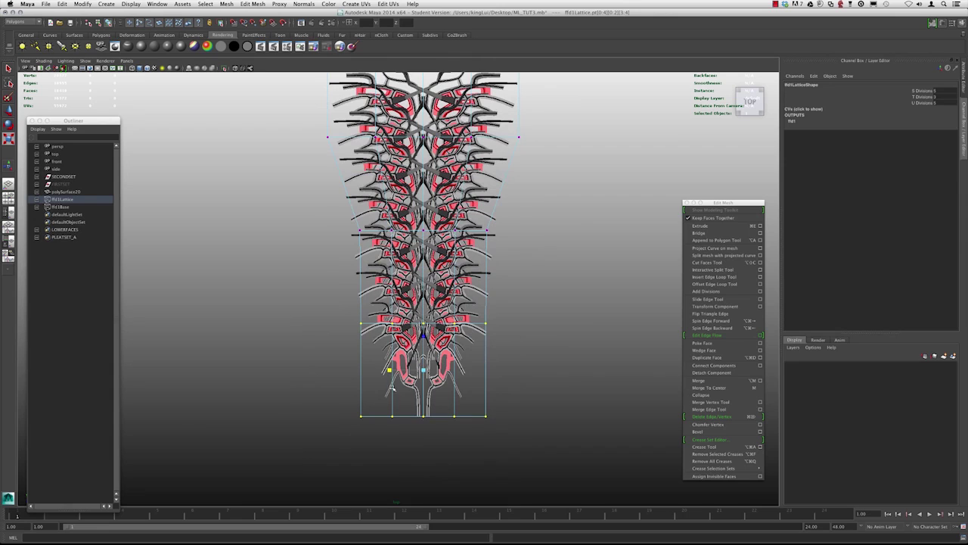
drag(391, 372, 397, 371)
Scale the inner three columns of the lattice's two uppermost rows outward across the width
alt+middle_drag(401, 310, 418, 488)
alt+right_drag(418, 488, 448, 488)
alt+middle_drag(448, 488, 407, 462)
drag(265, 161, 373, 309)
drag(345, 165, 466, 301)
middle_drag(371, 240, 360, 215)
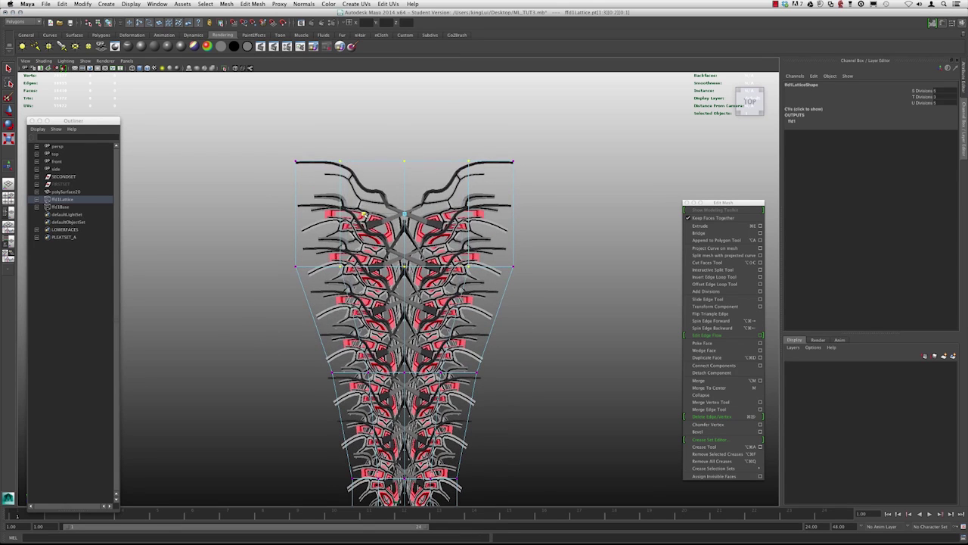
drag(360, 215, 356, 214)
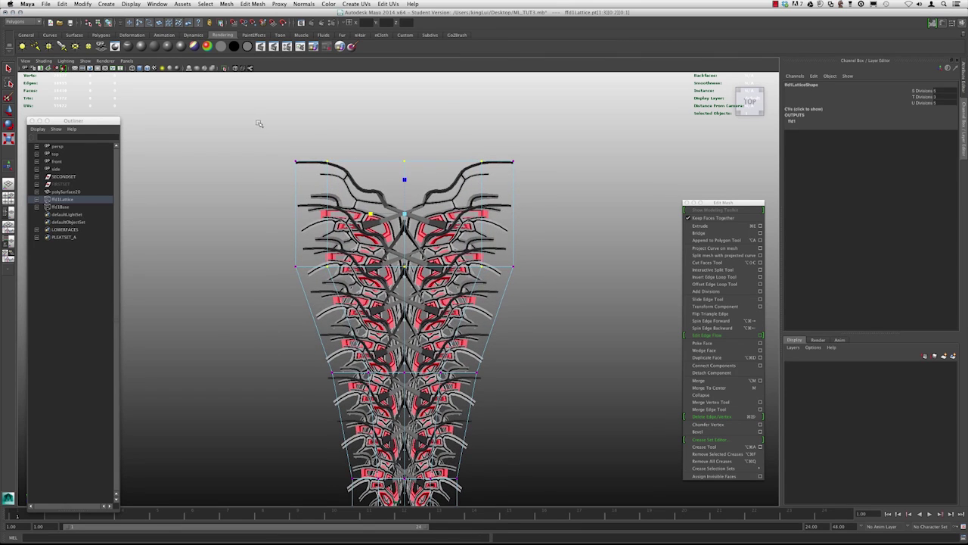
Select the side columns of points in the lattice's two uppermost rows and scale them outward to widen that end
drag(257, 123, 347, 292)
shift+drag(458, 125, 579, 295)
scroll(571, 283, down, 3)
alt+middle_drag(571, 283, 595, 259)
mouse_move(393, 207)
mouse_down()
mouse_move(378, 206)
mouse_move(389, 206)
mouse_up()
alt+middle_drag(431, 247, 430, 327)
Move the lattice's lowest row of points slightly outward along the row's length to stretch the tail
click(429, 240)
key(w)
key(super+z)
alt+middle_drag(398, 423, 394, 330)
scroll(389, 378, up, 1)
alt+middle_drag(388, 388, 383, 331)
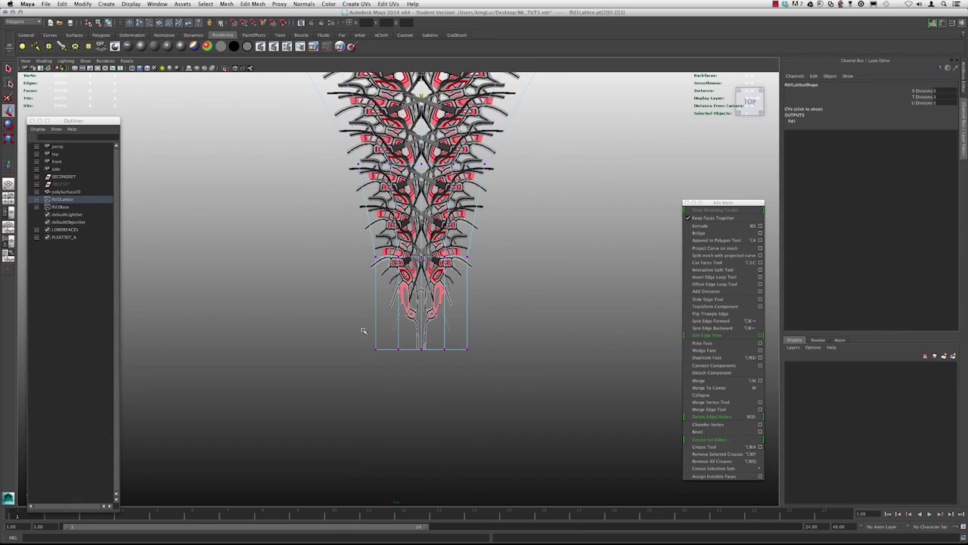
drag(363, 331, 486, 379)
drag(421, 372, 421, 378)
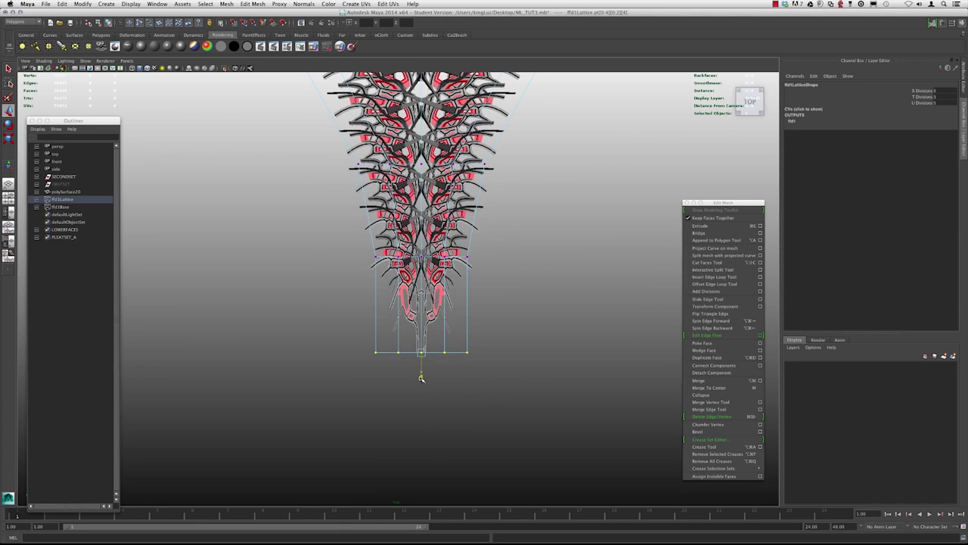
Inspect the whole tapered mesh against its lattice in the top view
alt+middle_drag(419, 376, 419, 456)
click(430, 208)
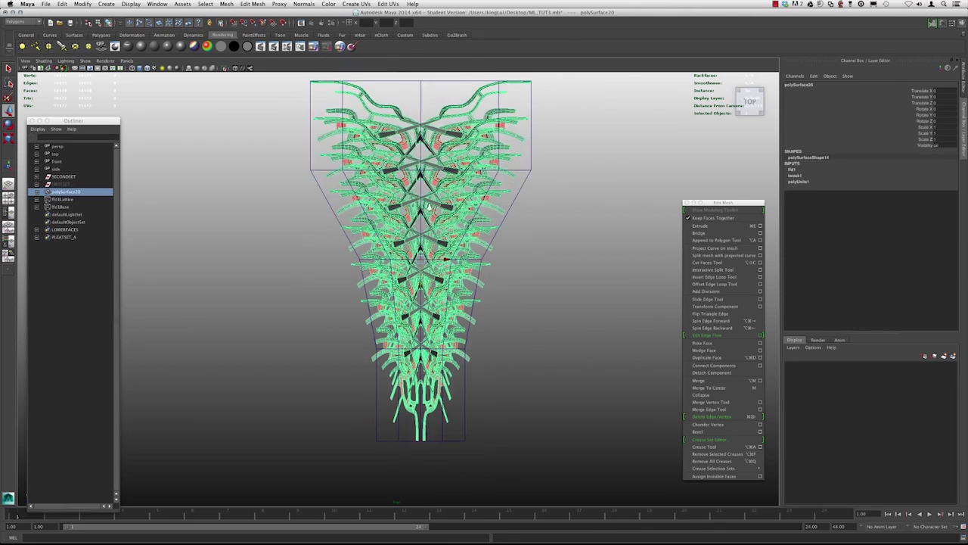
scroll(430, 207, up, 1)
alt+middle_drag(430, 207, 424, 264)
click(432, 153)
click(418, 131)
alt+middle_drag(419, 133, 421, 103)
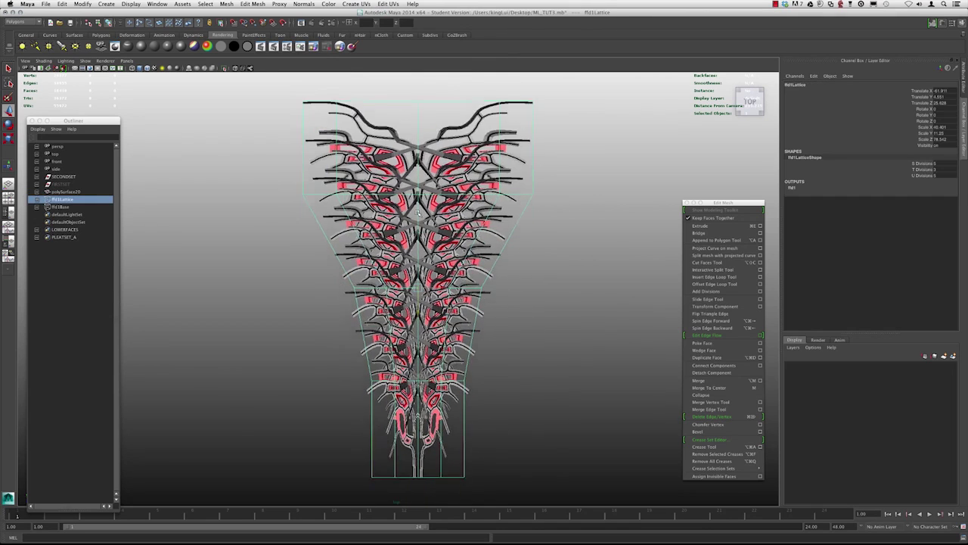
scroll(447, 214, down, 3)
scroll(430, 216, down, 1)
scroll(384, 184, up, 1)
alt+middle_drag(368, 138, 410, 151)
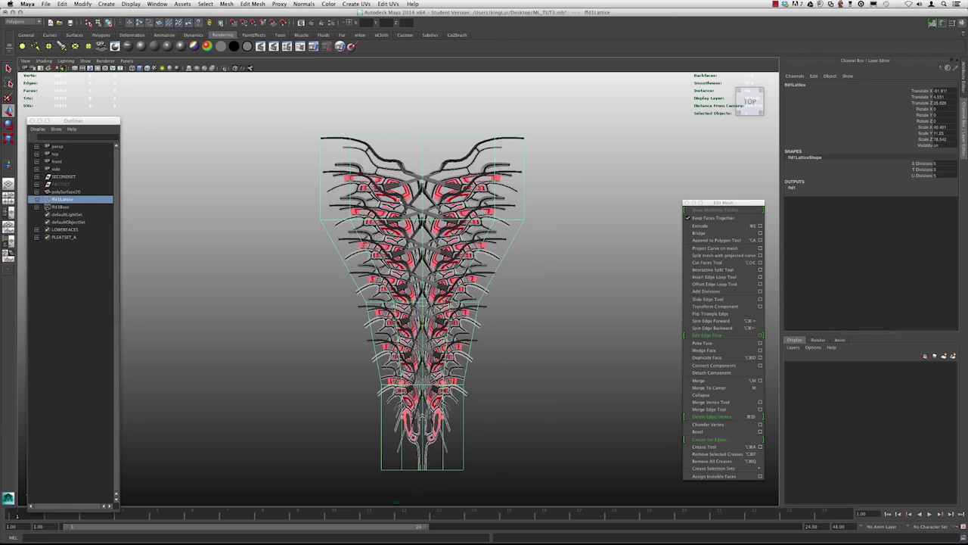
click(449, 199)
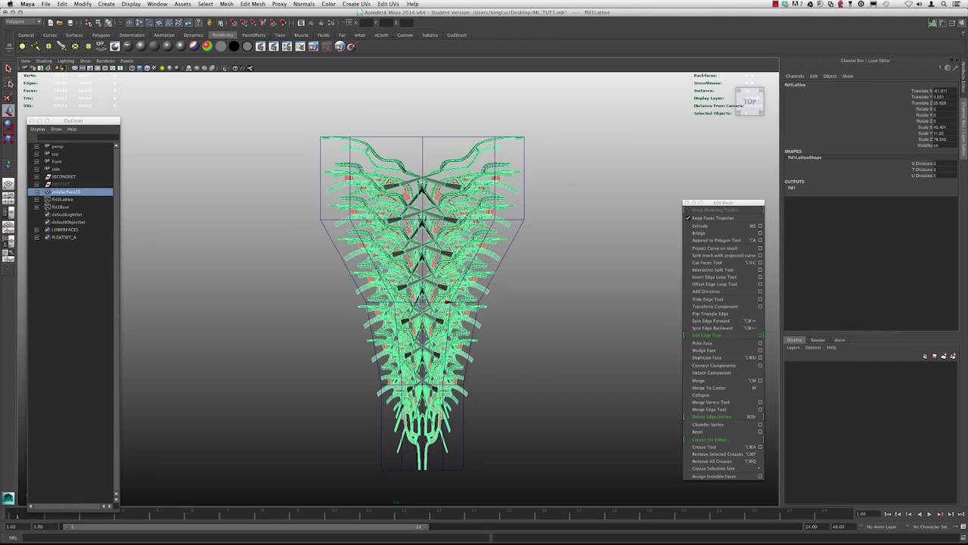
alt+right_drag(401, 250, 356, 278)
alt+middle_drag(356, 278, 377, 251)
scroll(377, 251, up, 1)
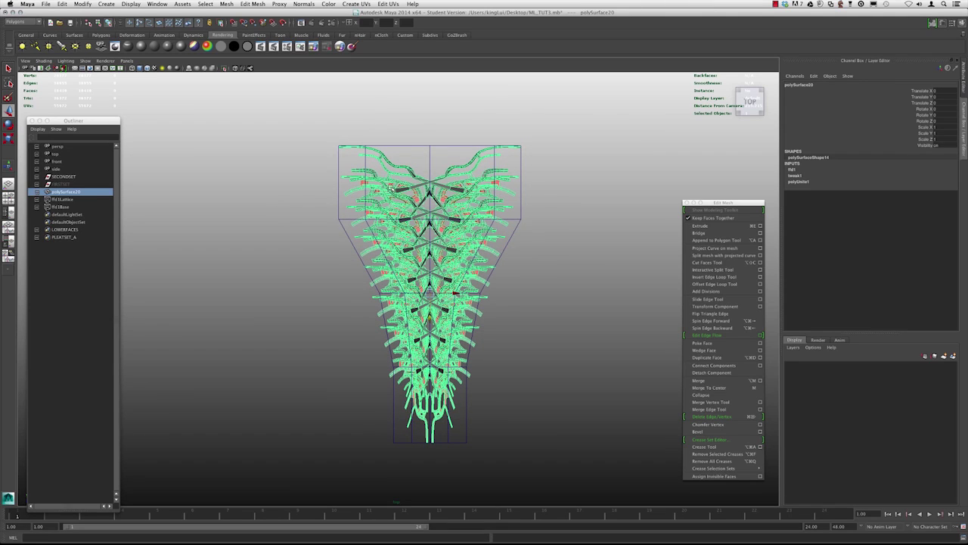
click(62, 3)
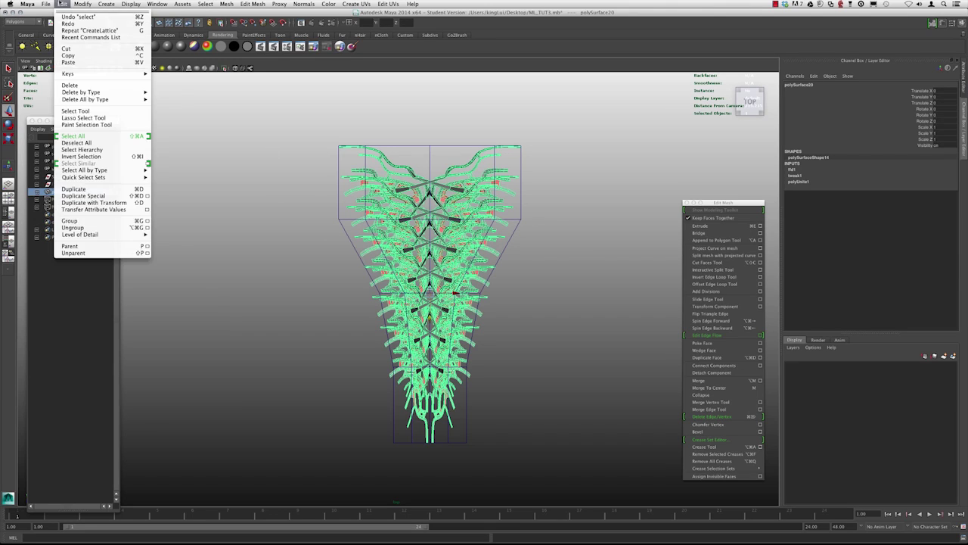
mouse_move(85, 93)
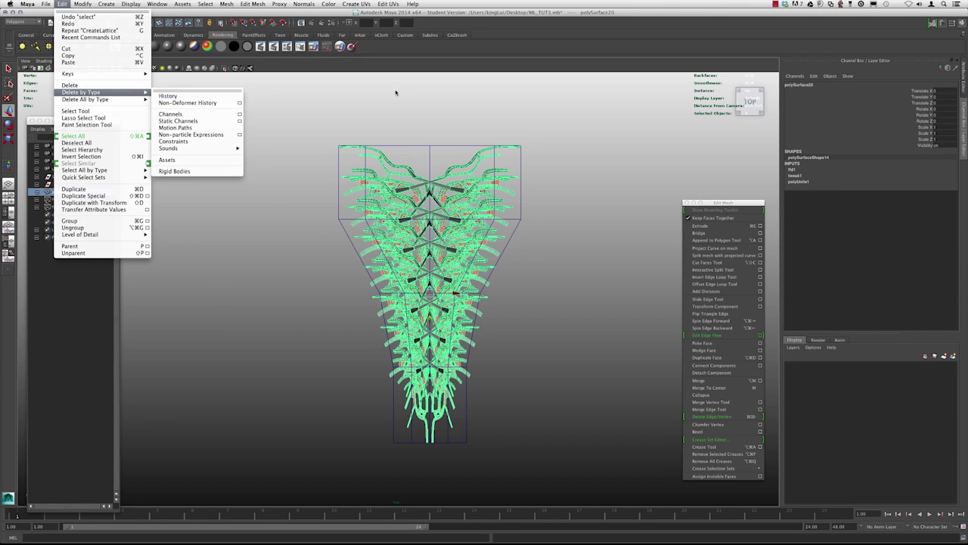
click(404, 137)
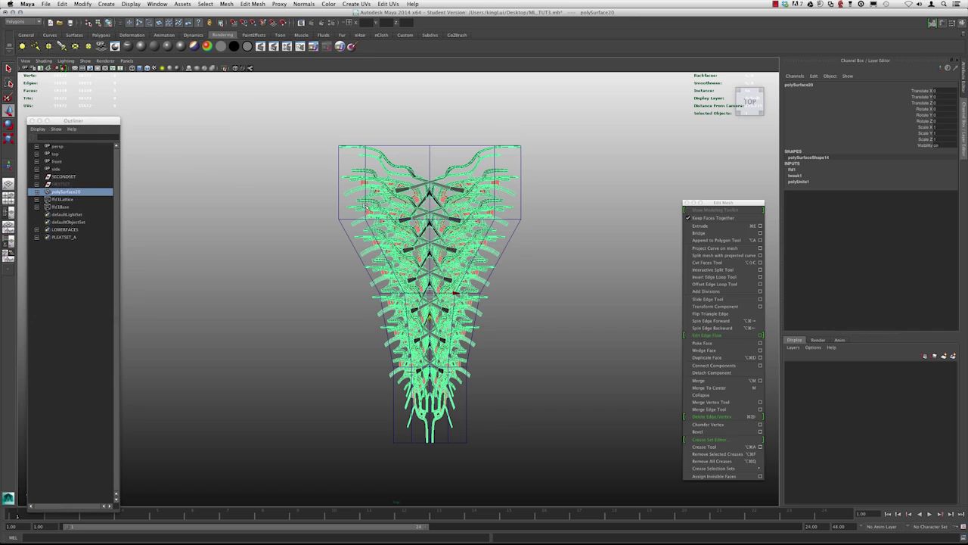
Duplicate the tapered mesh and move the copy clear of the lattice, to about -61 in Translate X
mouse_move(397, 174)
alt+middle_down()
mouse_move(407, 165)
mouse_move(409, 176)
alt+middle_up()
click(421, 131)
click(406, 181)
key(super+d)
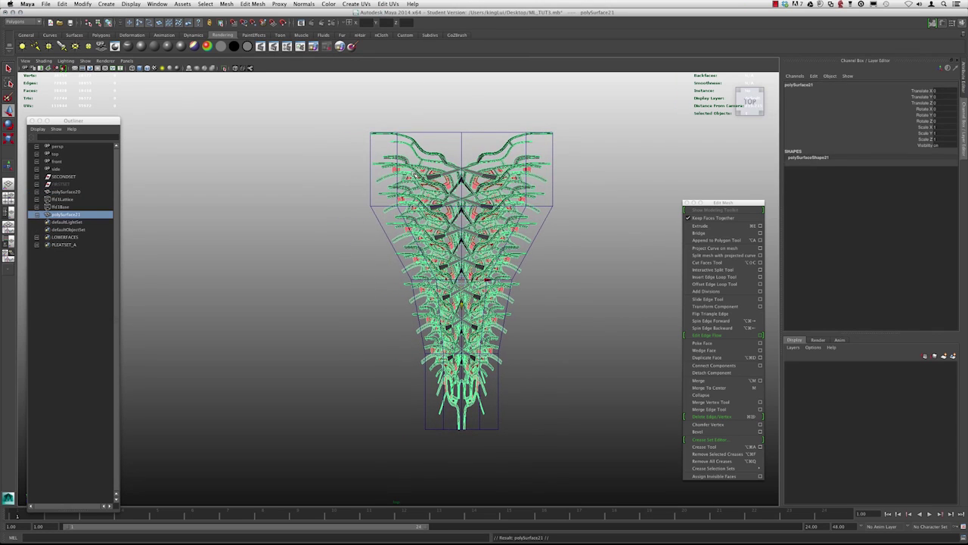
drag(492, 280, 265, 278)
click(304, 241)
alt+middle_drag(299, 233, 339, 269)
click(351, 232)
scroll(312, 223, up, 2)
alt+middle_drag(388, 325, 352, 302)
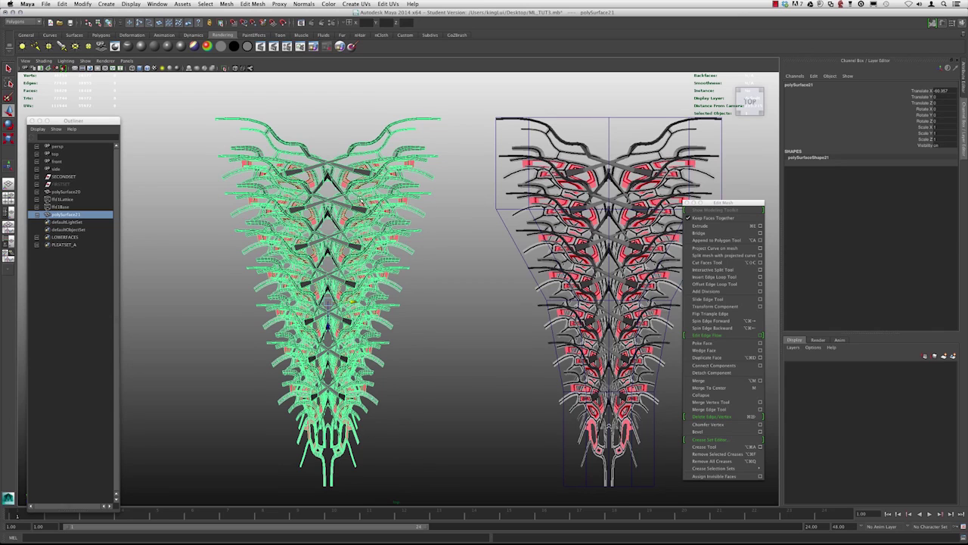
Move the duplicated mesh farther from the lattice, to about -89 in Translate X
alt+middle_drag(359, 200, 437, 202)
scroll(401, 220, up, 1)
click(395, 234)
click(411, 229)
drag(425, 289, 292, 288)
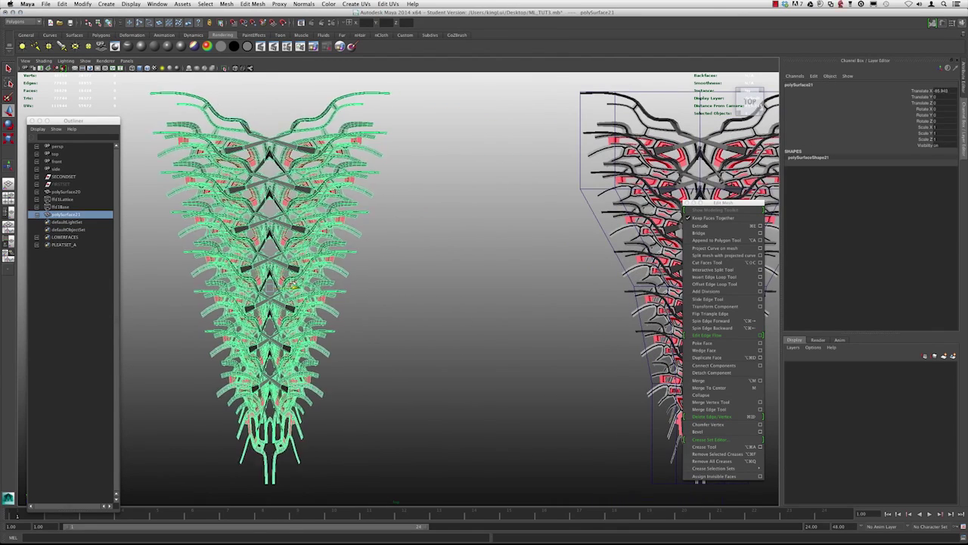
click(266, 246)
Switch to the perspective view, frame the duplicated mesh and hide all unselected objects
alt+middle_drag(265, 242, 408, 243)
scroll(407, 241, up, 2)
click(406, 239)
key(space)
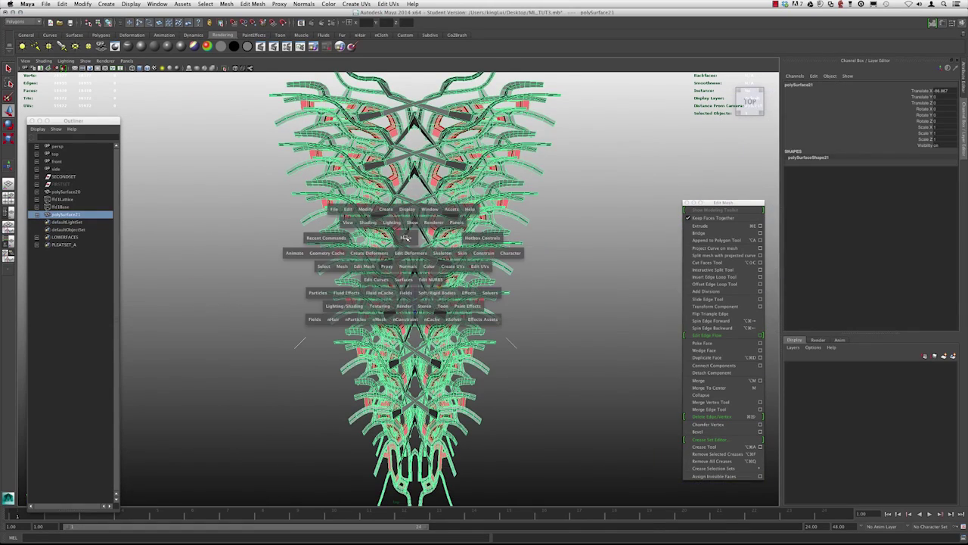
drag(407, 212, 400, 201)
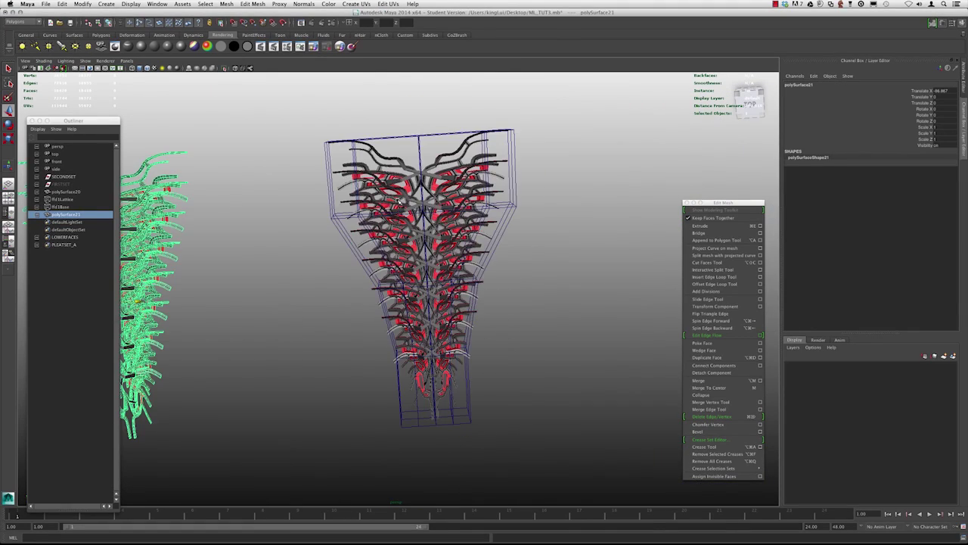
key(f)
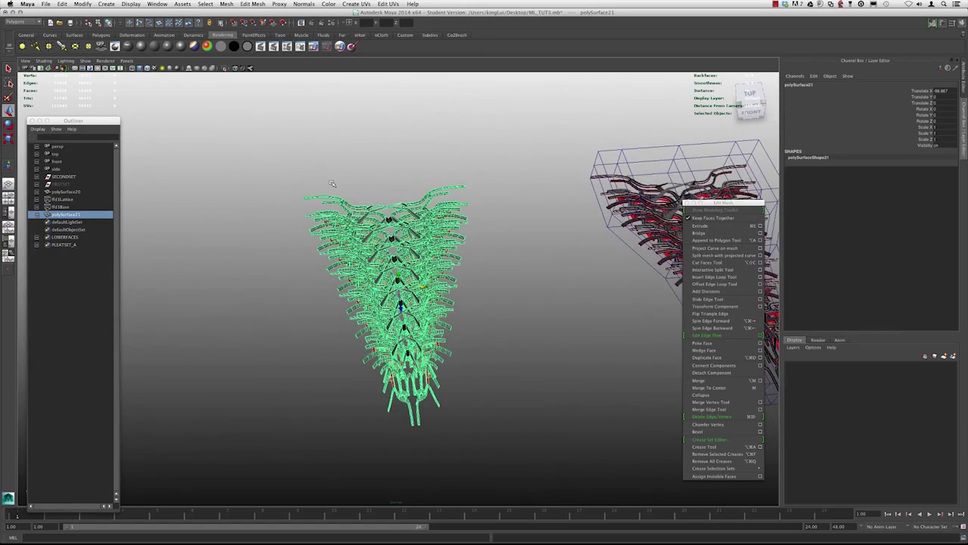
key(alt+h)
Examine the isolated duplicate's tapered shape and overlapping details from several angles
mouse_move(328, 190)
alt+mouse_down()
mouse_move(316, 186)
mouse_move(305, 199)
alt+mouse_up()
click(304, 198)
scroll(310, 220, up, 4)
mouse_move(322, 238)
alt+mouse_down()
mouse_move(354, 253)
mouse_move(431, 204)
mouse_move(365, 268)
mouse_move(427, 240)
alt+mouse_up()
scroll(365, 269, up, 5)
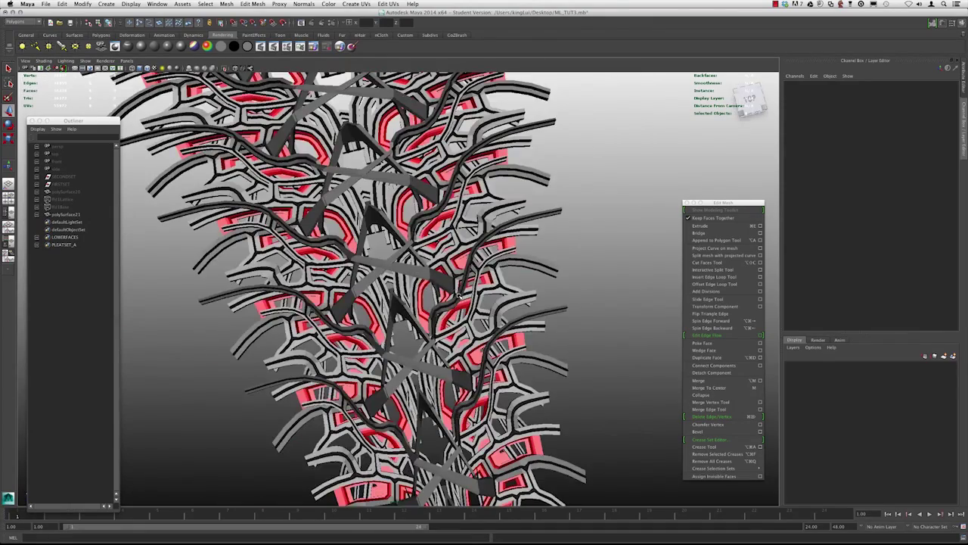
alt+drag(459, 295, 448, 279)
alt+drag(357, 266, 385, 262)
scroll(386, 232, down, 5)
Display the duplicated mesh in smooth mesh preview and view its rounded forms up close
click(386, 232)
key(3)
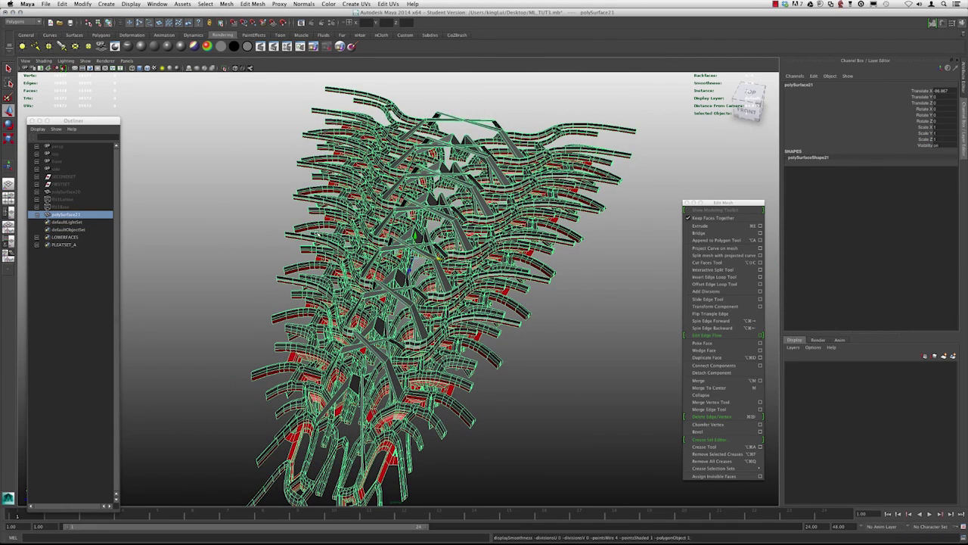
click(436, 282)
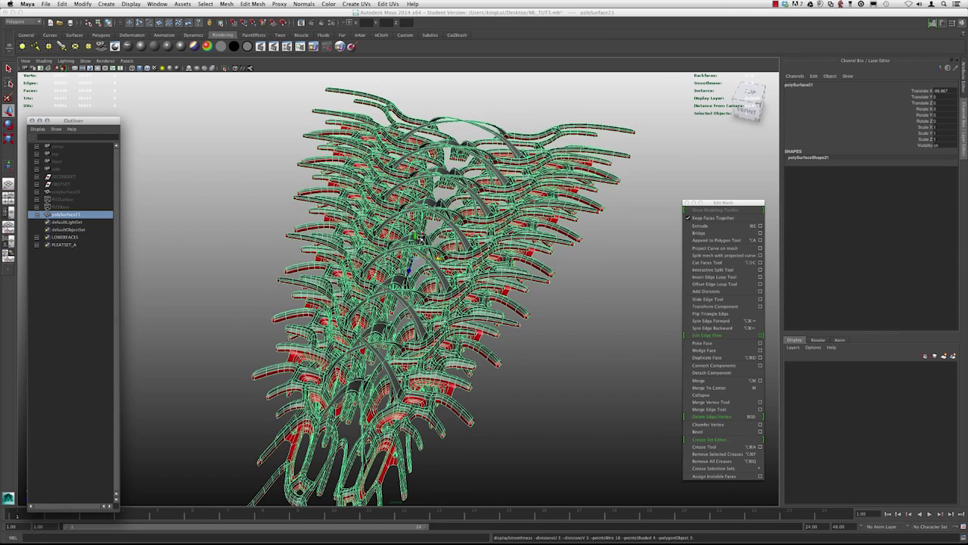
click(545, 323)
alt+drag(544, 323, 408, 315)
click(341, 263)
alt+drag(340, 262, 326, 285)
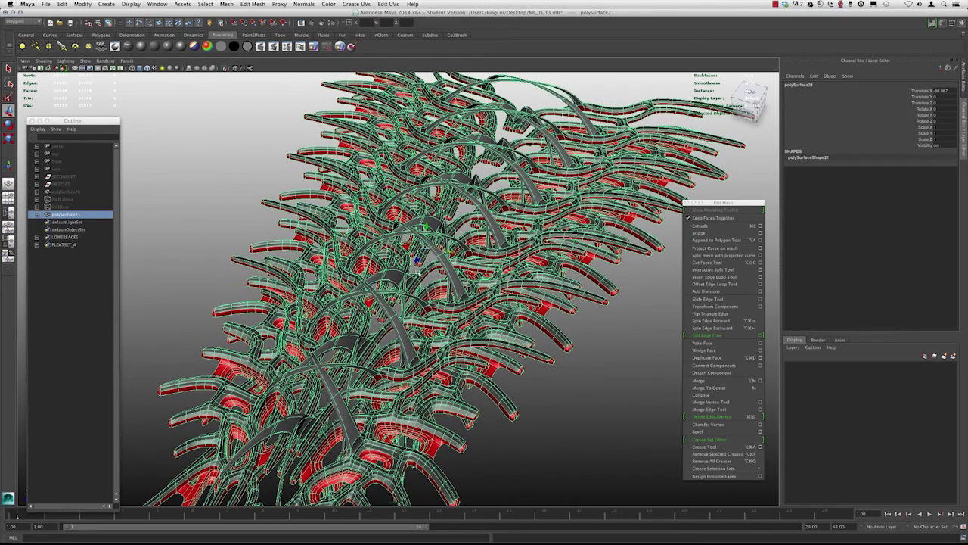
Look over the whole smoothed preview and return the mesh to its unsmoothed display
alt+drag(386, 265, 377, 244)
scroll(413, 267, down, 5)
click(398, 314)
scroll(397, 315, up, 4)
click(378, 243)
alt+drag(337, 181, 324, 140)
Open the Smooth options for the duplicated mesh, reset the settings and turn off tessellation preservation
click(226, 4)
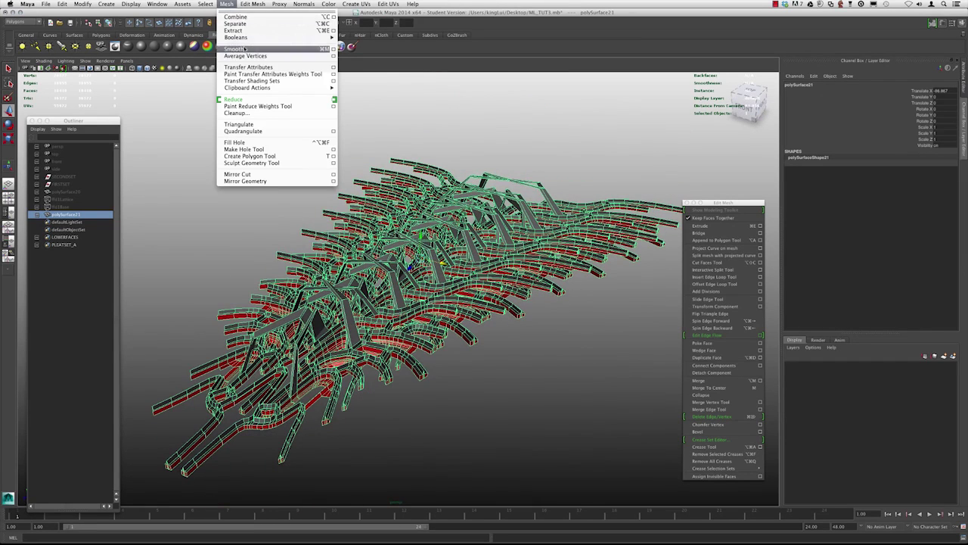
click(332, 49)
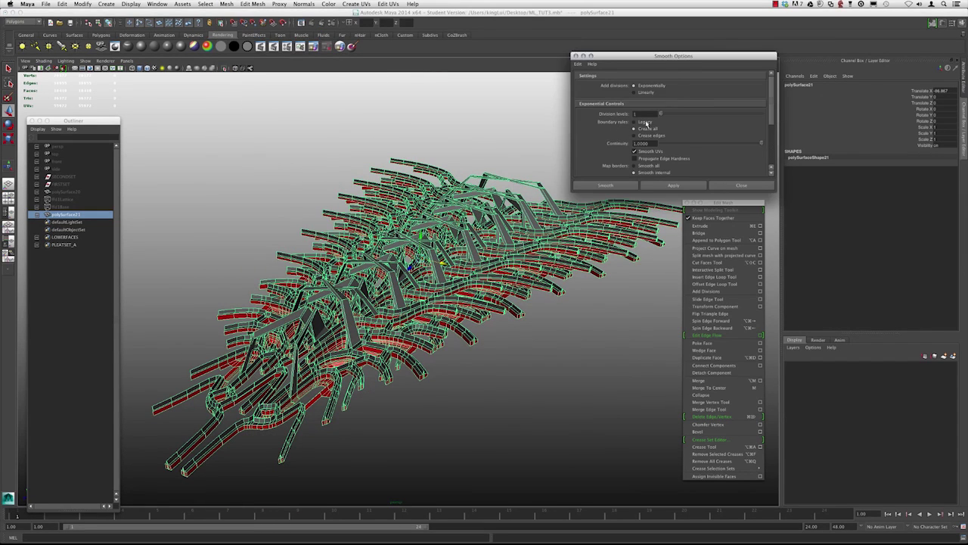
drag(672, 62, 686, 38)
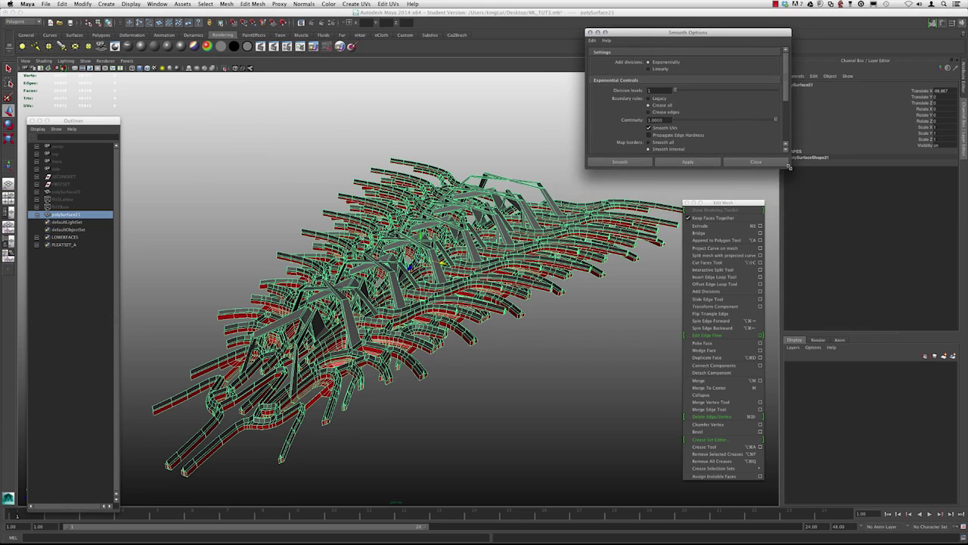
drag(791, 167, 779, 206)
alt+drag(378, 149, 356, 154)
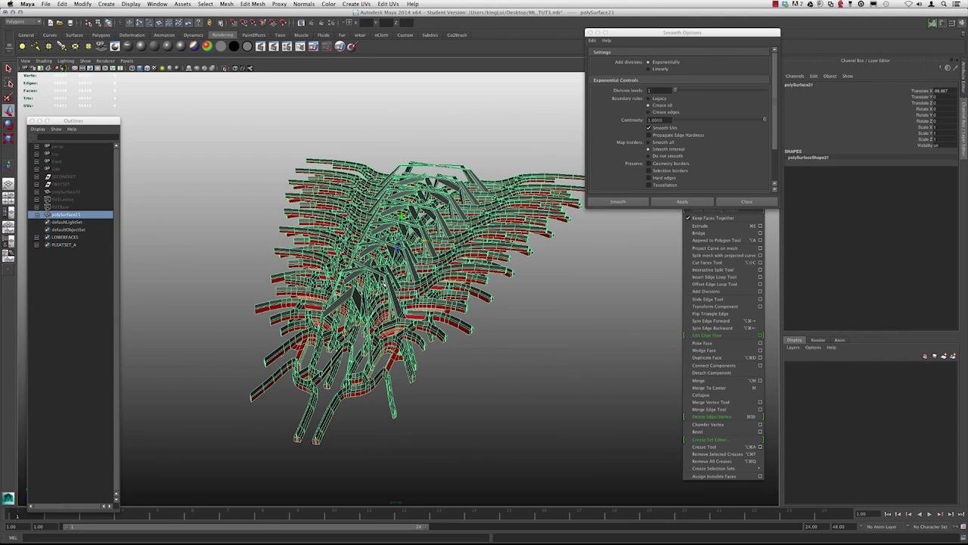
click(593, 40)
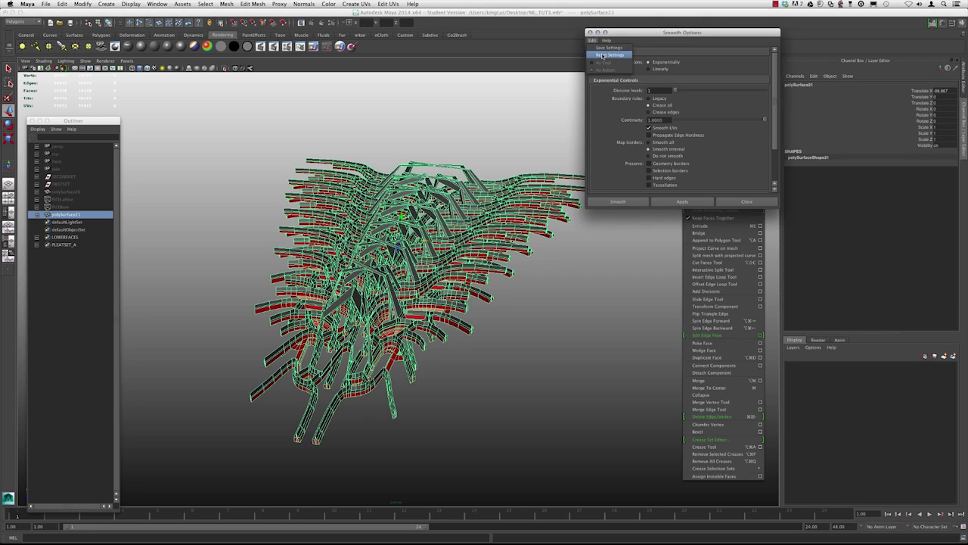
click(607, 54)
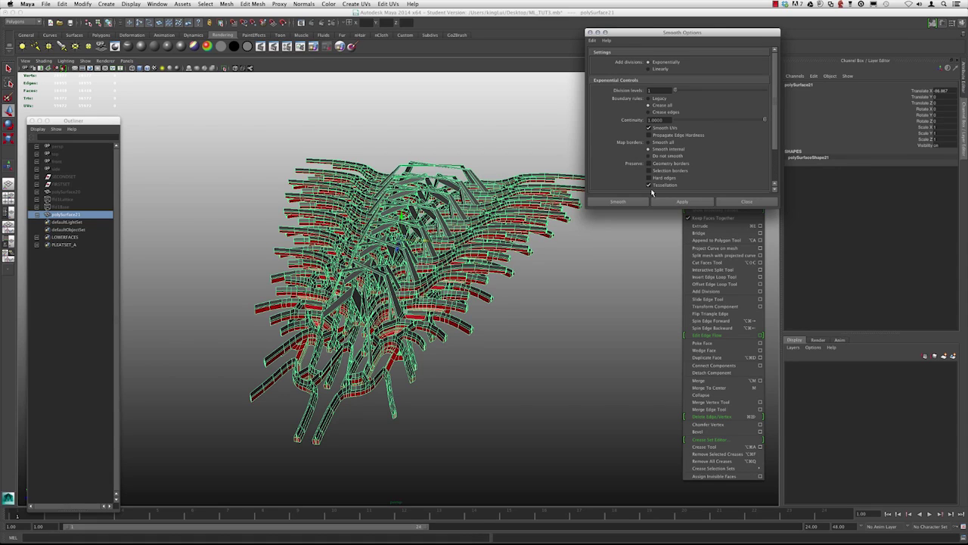
click(649, 185)
Smooth the duplicated mesh exponentially with one division level
scroll(273, 171, up, 3)
alt+drag(273, 172, 392, 235)
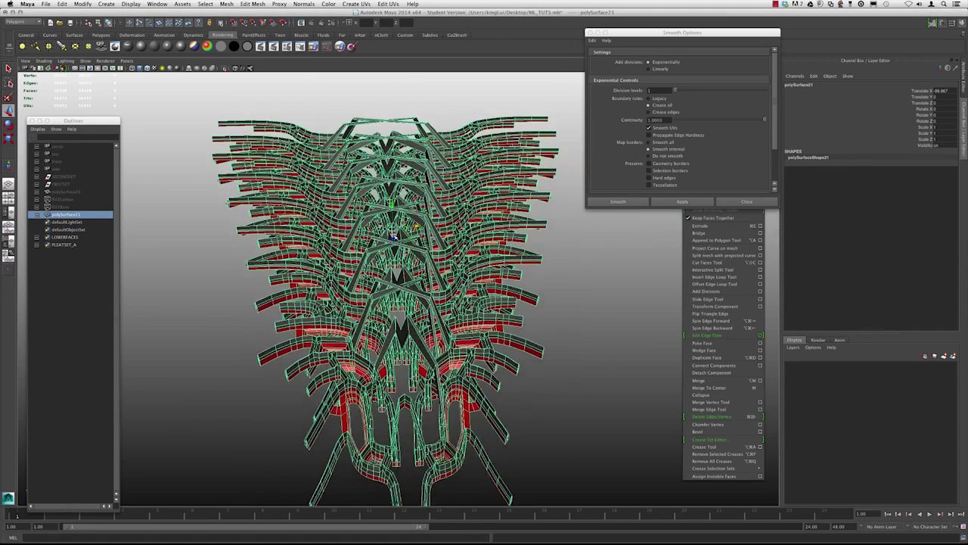
scroll(393, 238, down, 2)
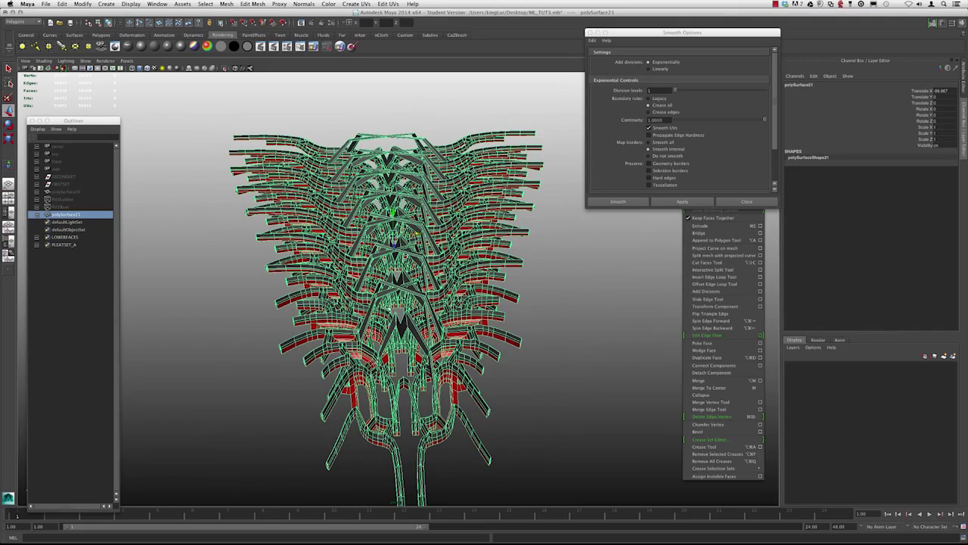
alt+drag(401, 262, 403, 285)
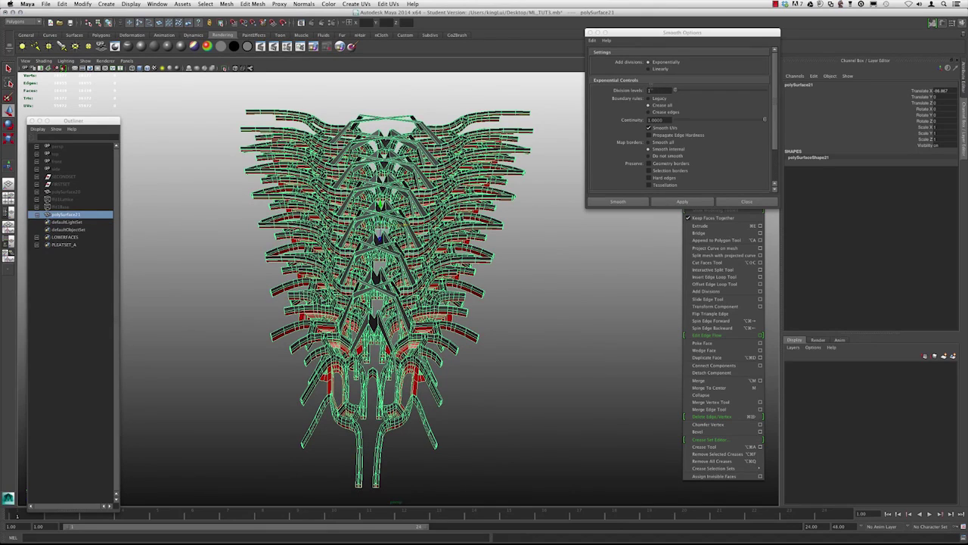
alt+drag(453, 211, 573, 163)
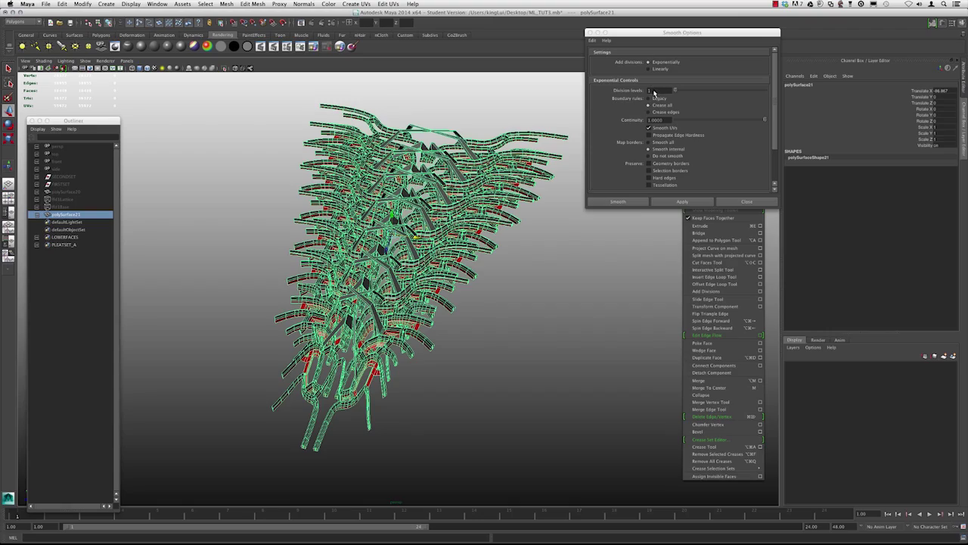
alt+drag(440, 245, 391, 249)
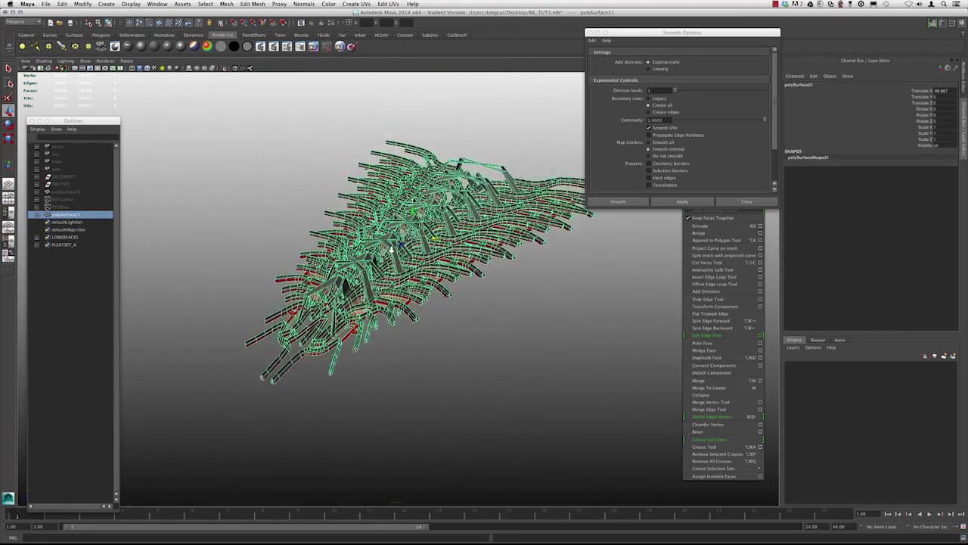
alt+right_drag(391, 249, 417, 253)
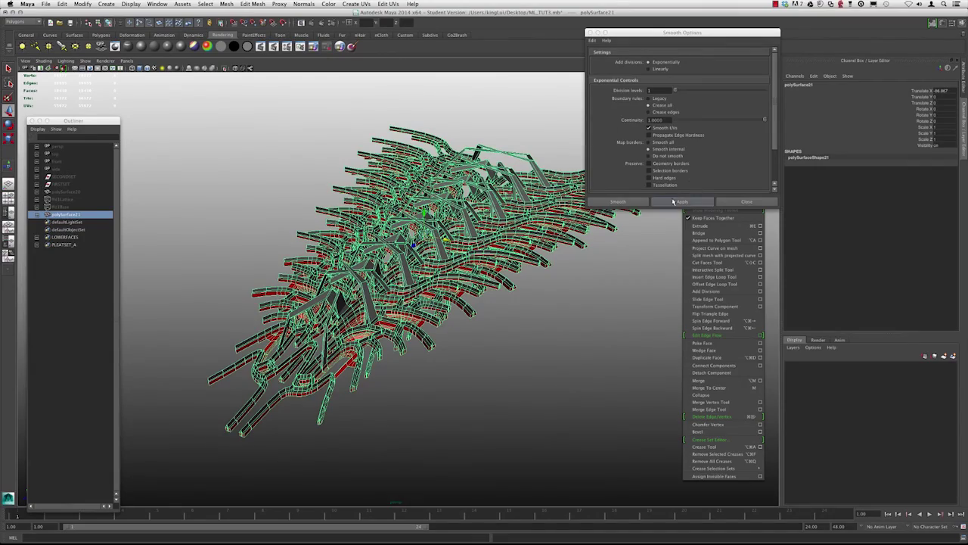
alt+drag(318, 226, 374, 242)
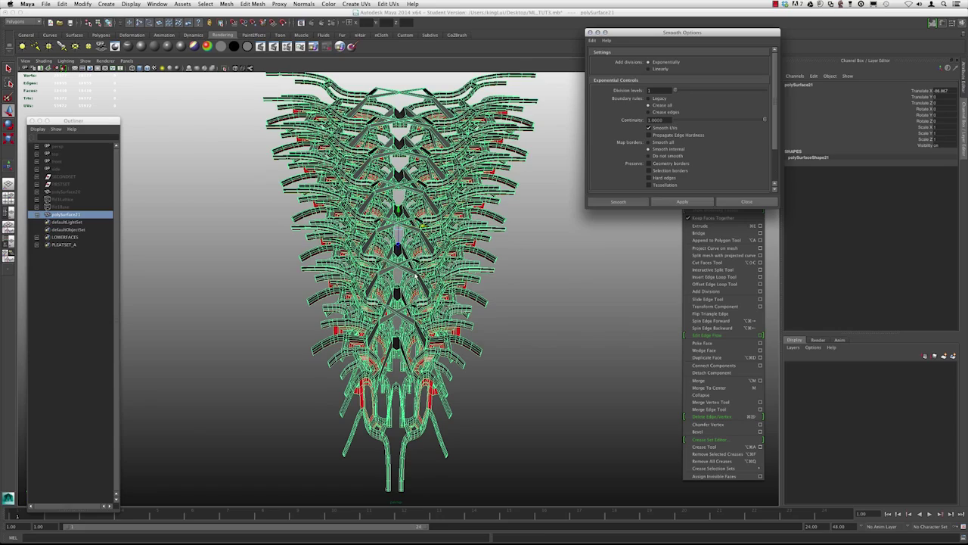
click(618, 201)
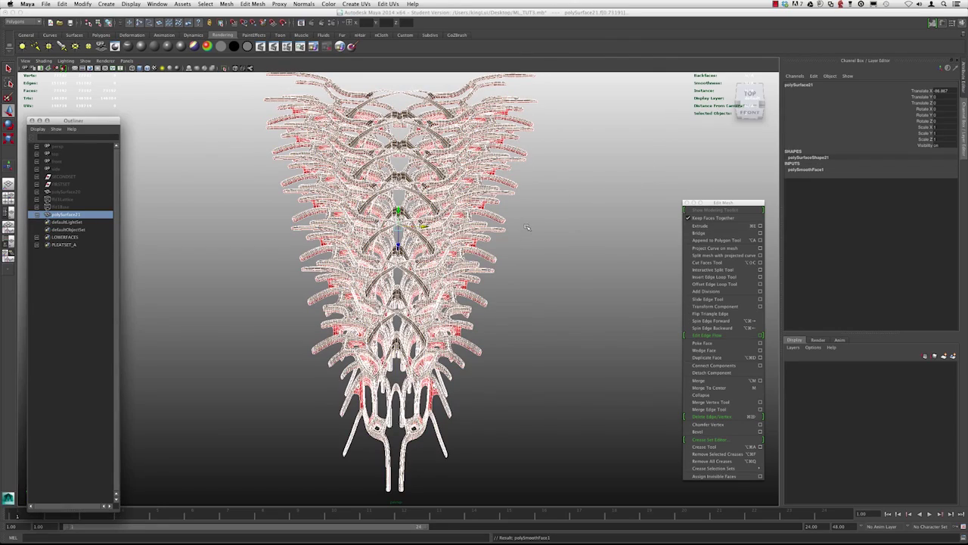
Examine the smoothed mesh's ribs and arched struts from the side, front and above
click(527, 227)
alt+drag(527, 229, 468, 241)
click(454, 302)
scroll(452, 310, up, 8)
alt+drag(452, 321, 365, 271)
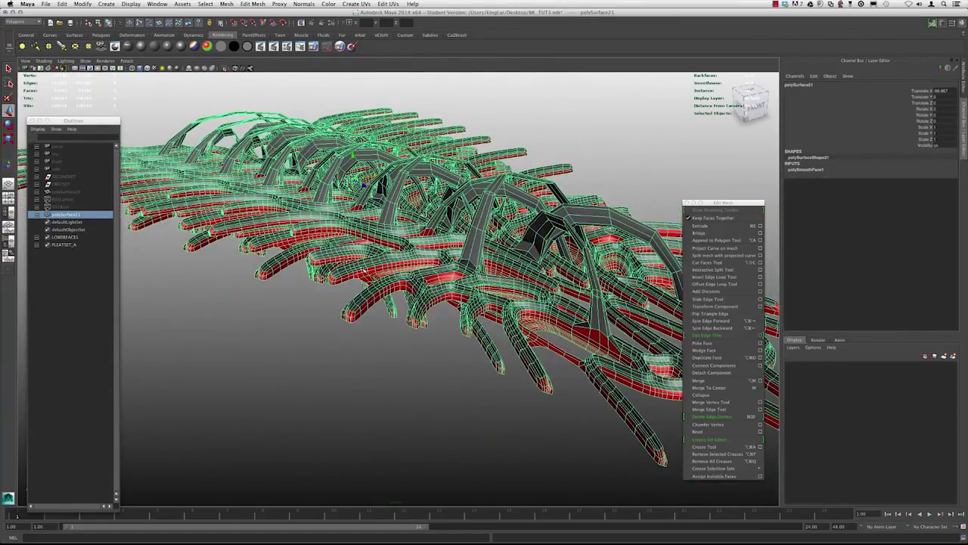
alt+drag(303, 269, 434, 289)
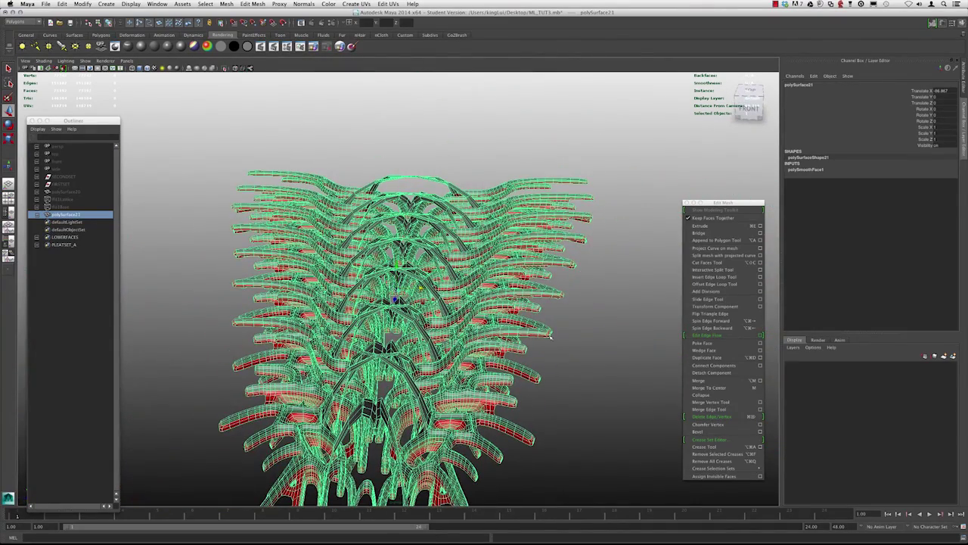
click(619, 357)
alt+drag(558, 354, 549, 374)
click(487, 318)
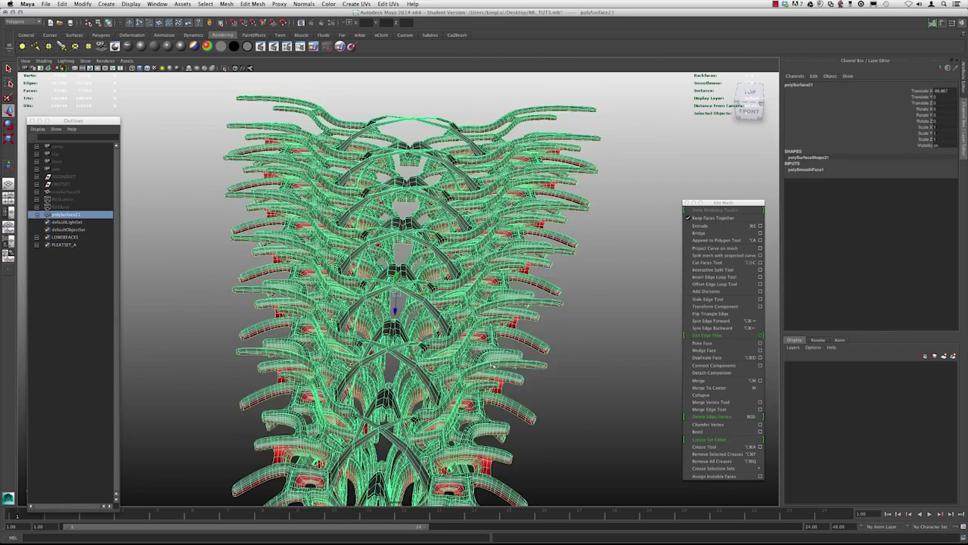
alt+drag(486, 318, 482, 337)
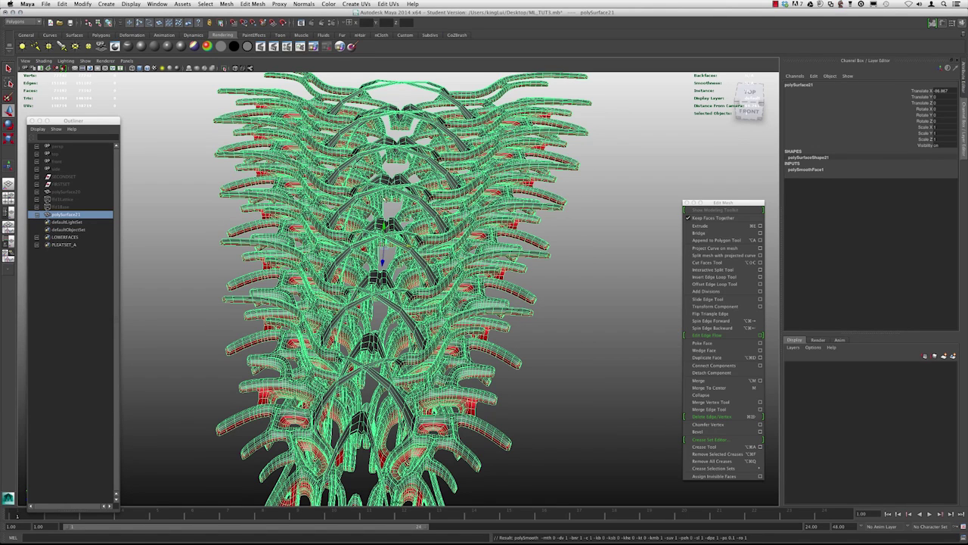
Repeat the smooth operation on the already smoothed mesh and deselect it to view the result
key(g)
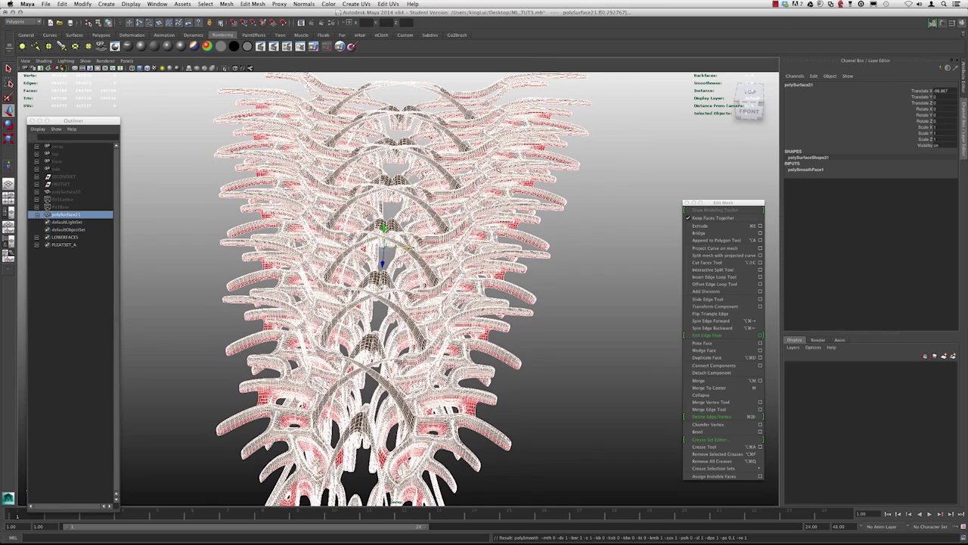
click(620, 166)
mouse_move(514, 242)
alt+mouse_down()
mouse_move(511, 273)
mouse_move(507, 212)
mouse_move(518, 220)
alt+mouse_up()
click(522, 211)
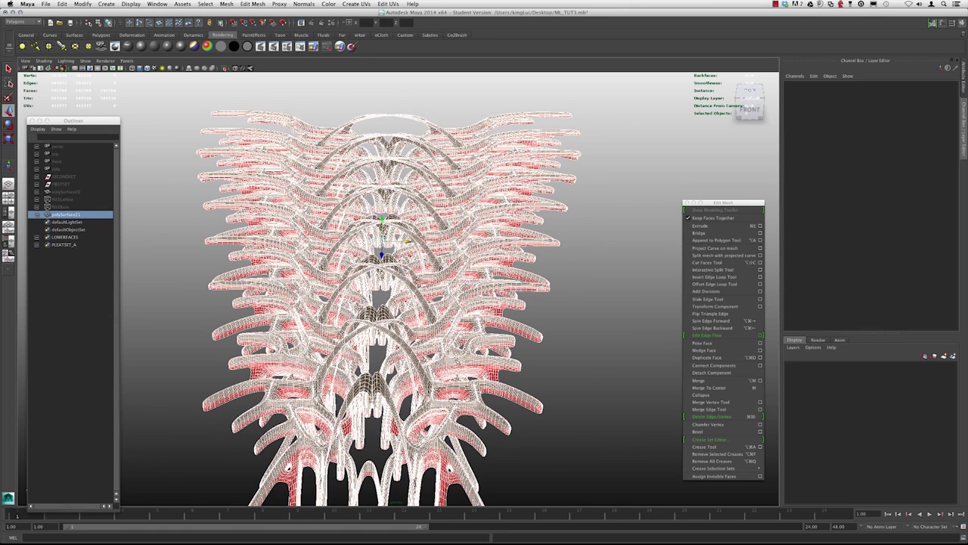
Undo both smoothing operations on the duplicated mesh
key(super+z)
key(super+z)
key(super+z)
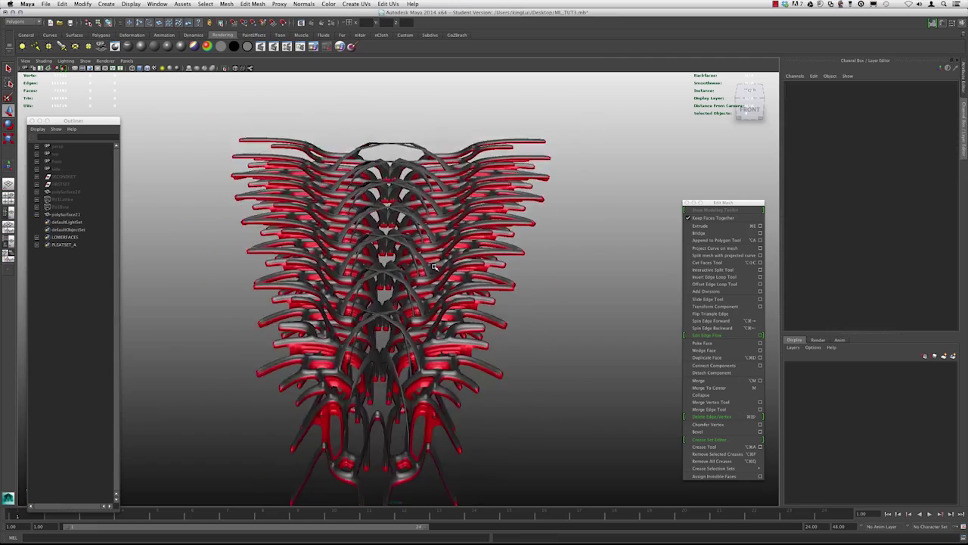
click(435, 266)
scroll(429, 280, up, 3)
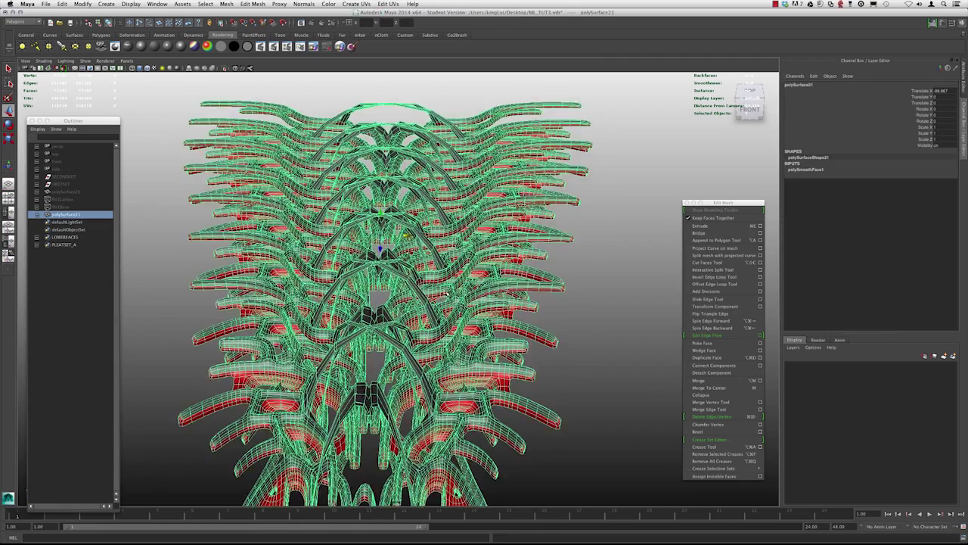
key(super+z)
key(super+z)
key(super+z)
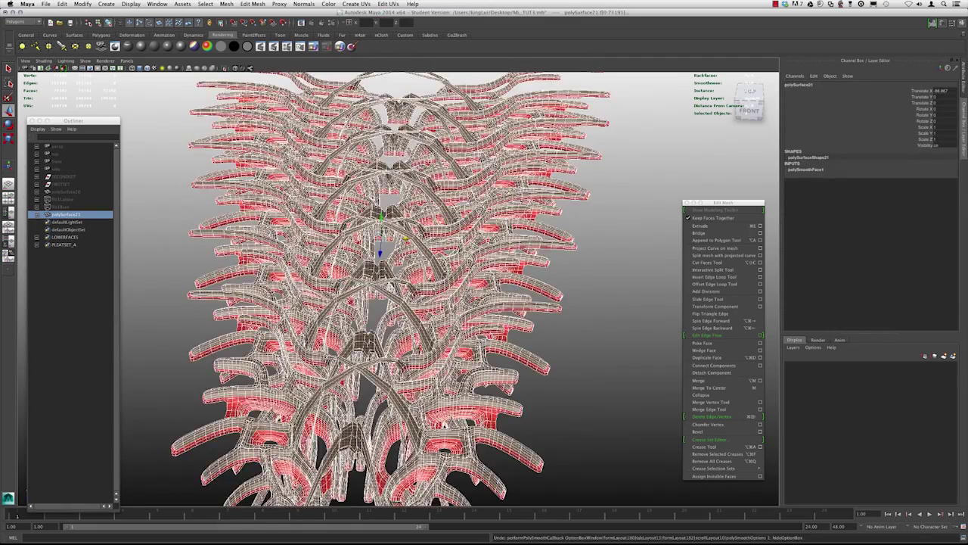
key(super+z)
Try inserting an edge loop across one of the arched struts along the spine, then undo it
alt+drag(522, 356, 452, 322)
scroll(453, 322, up, 2)
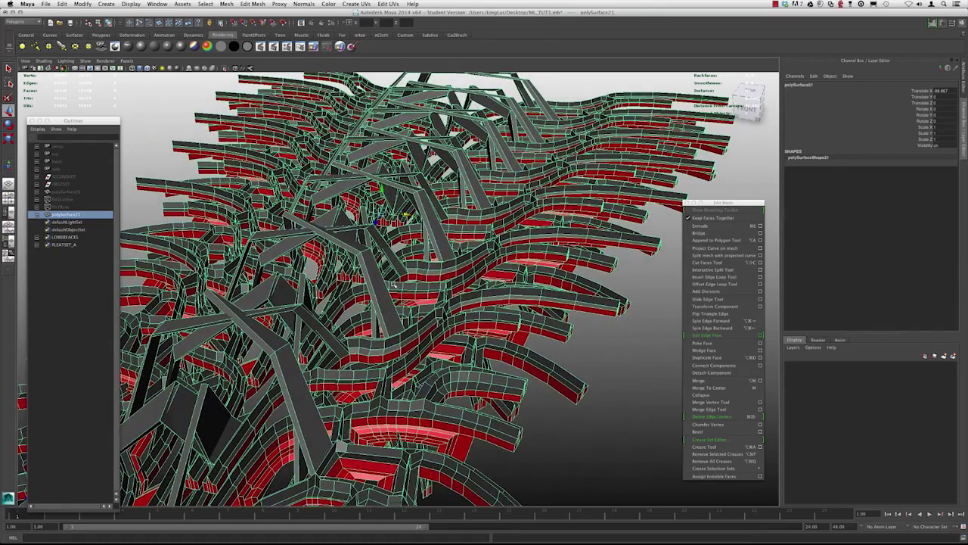
click(710, 278)
mouse_move(381, 298)
alt+mouse_down()
mouse_move(367, 296)
mouse_move(379, 288)
alt+mouse_up()
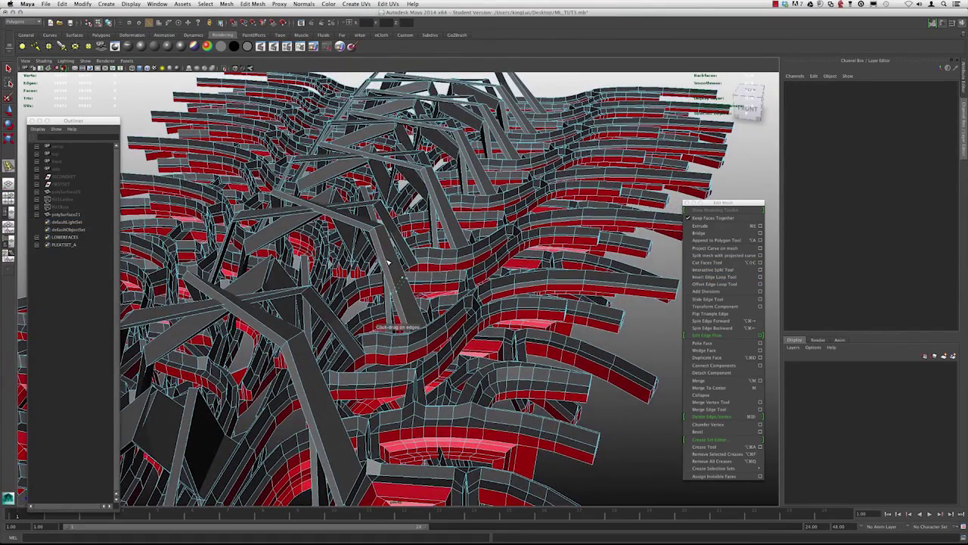
drag(383, 255, 416, 305)
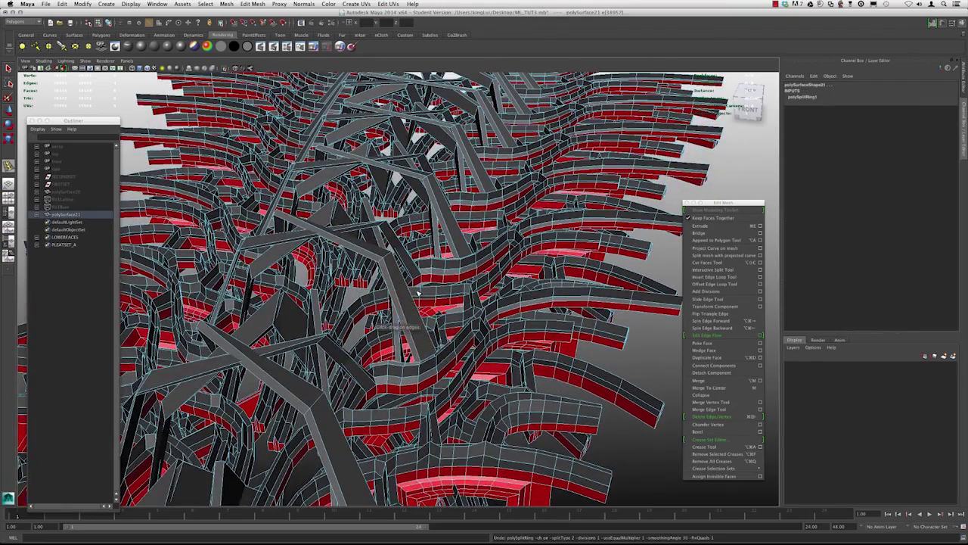
alt+right_drag(415, 305, 387, 277)
alt+drag(386, 276, 337, 250)
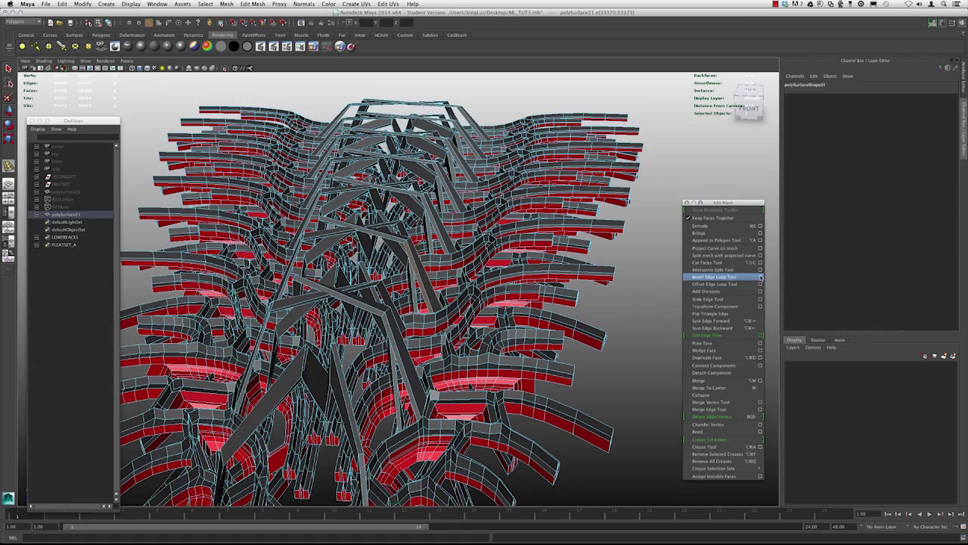
Open the Insert Edge Loop Tool settings, move the Outliner clear of them and set the number of edge loops to 2
click(759, 277)
drag(75, 121, 151, 245)
double_click(84, 139)
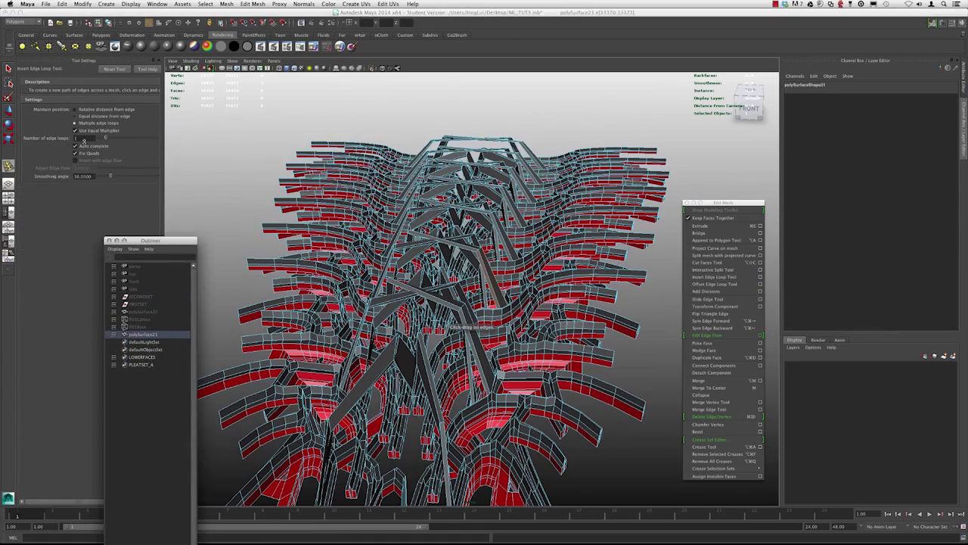
Insert two edge loops across each successive arched strut on one side of the spine, close the tool settings and move the Outliner back
alt+right_drag(384, 275, 461, 322)
alt+drag(462, 321, 398, 283)
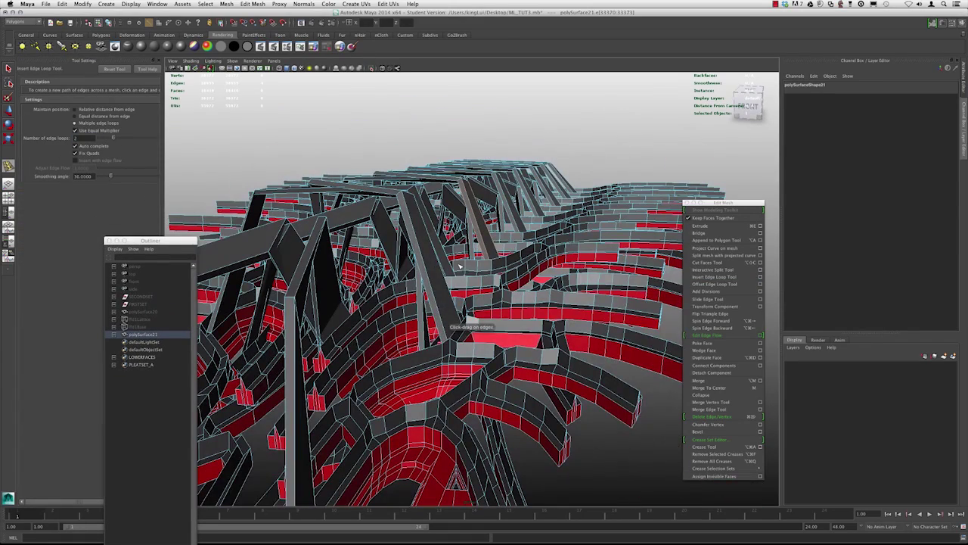
click(428, 271)
alt+drag(458, 257, 454, 262)
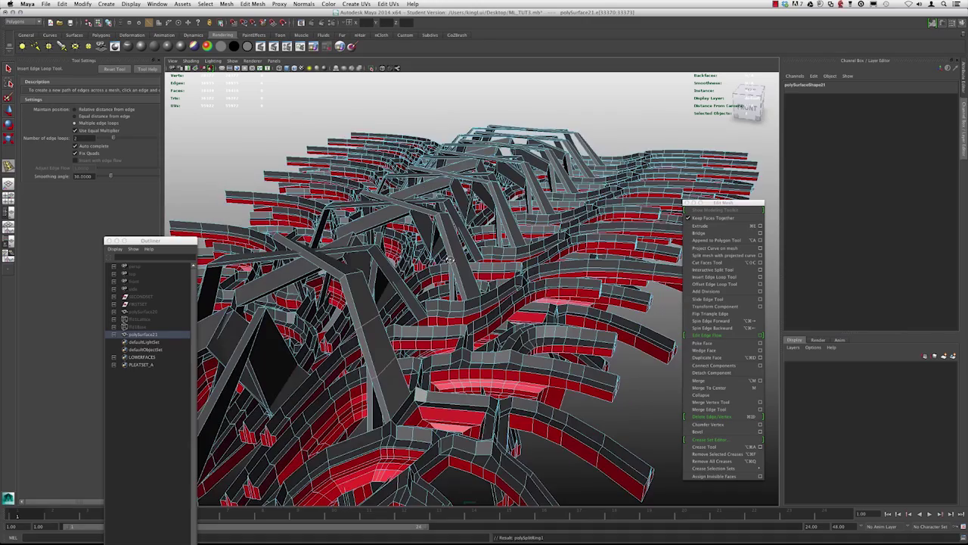
click(465, 272)
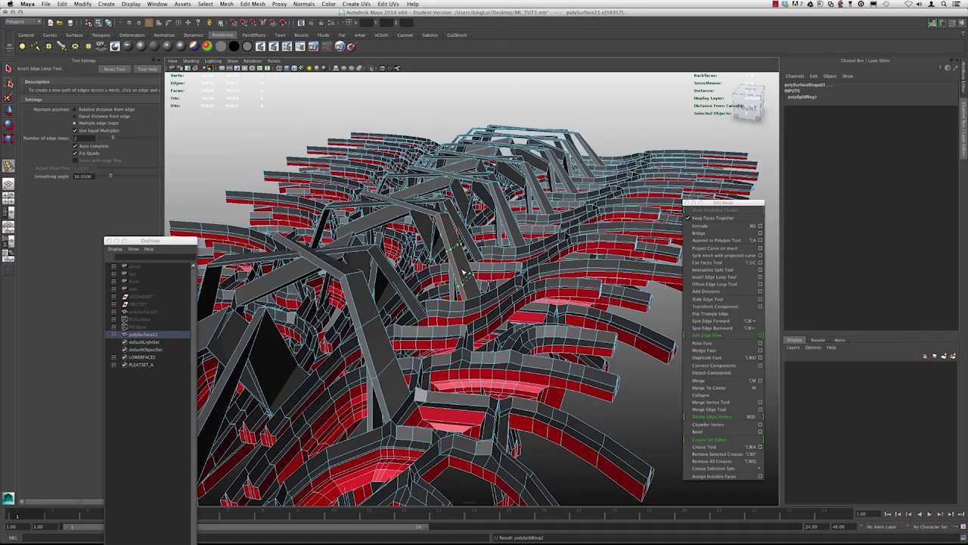
alt+drag(487, 250, 474, 248)
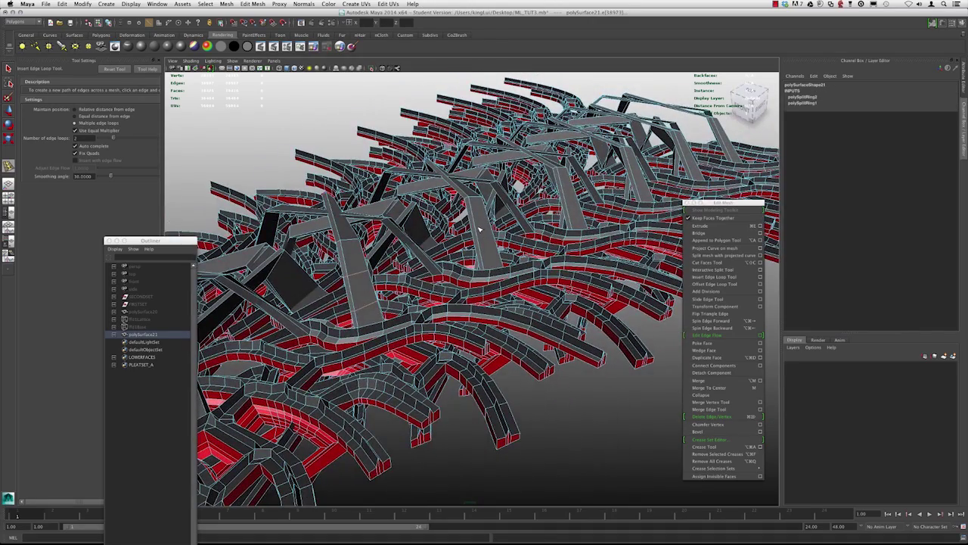
click(565, 195)
alt+drag(605, 185, 532, 206)
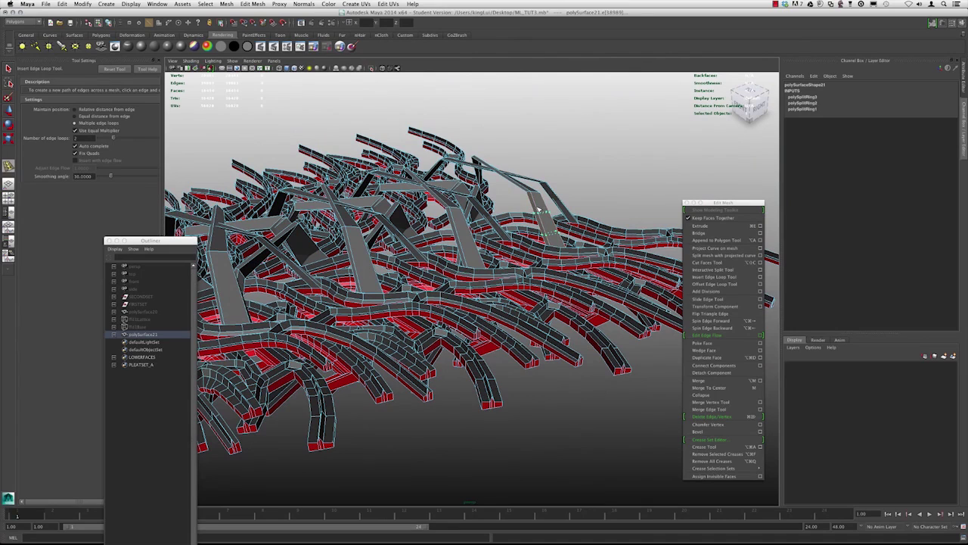
click(458, 231)
click(161, 62)
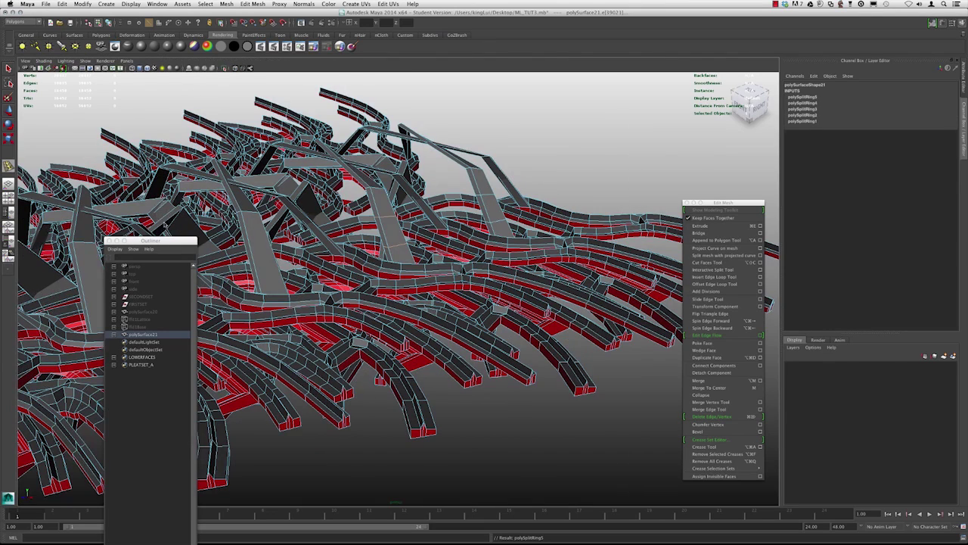
drag(132, 241, 69, 142)
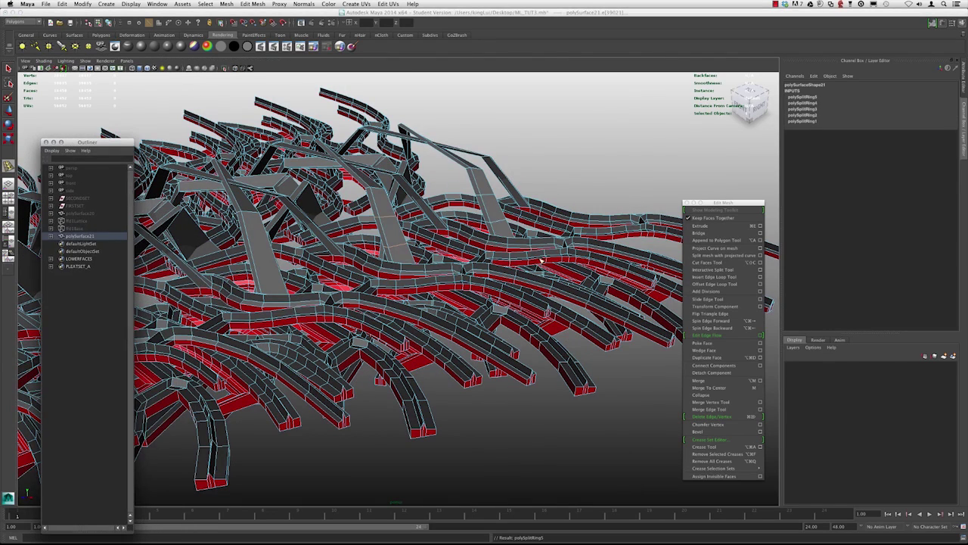
Return the mesh to object mode and deselect it
alt+right_drag(541, 260, 424, 253)
alt+drag(390, 227, 474, 260)
alt+middle_drag(473, 259, 556, 247)
mouse_move(435, 227)
alt+mouse_down()
mouse_move(426, 255)
mouse_move(415, 218)
mouse_move(428, 239)
alt+mouse_up()
alt+right_drag(428, 240, 475, 257)
alt+drag(492, 296, 443, 254)
right_click(445, 248)
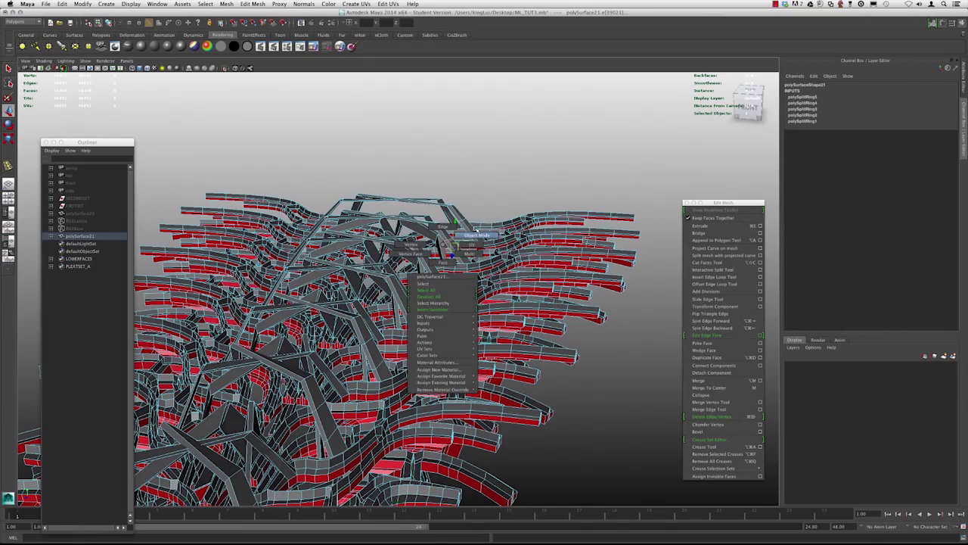
right_drag(477, 229, 497, 175)
alt+drag(497, 175, 454, 203)
click(423, 226)
Insert two edge loops across each of two more crossing struts along the spine
alt+right_drag(378, 264, 424, 282)
mouse_move(424, 282)
alt+mouse_down()
mouse_move(396, 286)
mouse_move(413, 286)
alt+mouse_up()
key(y)
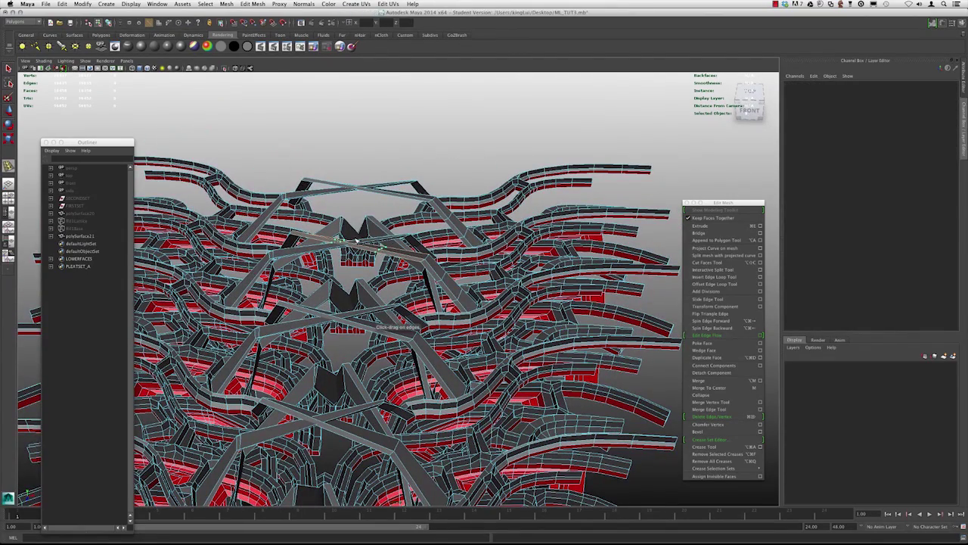
click(382, 248)
alt+drag(352, 243, 366, 295)
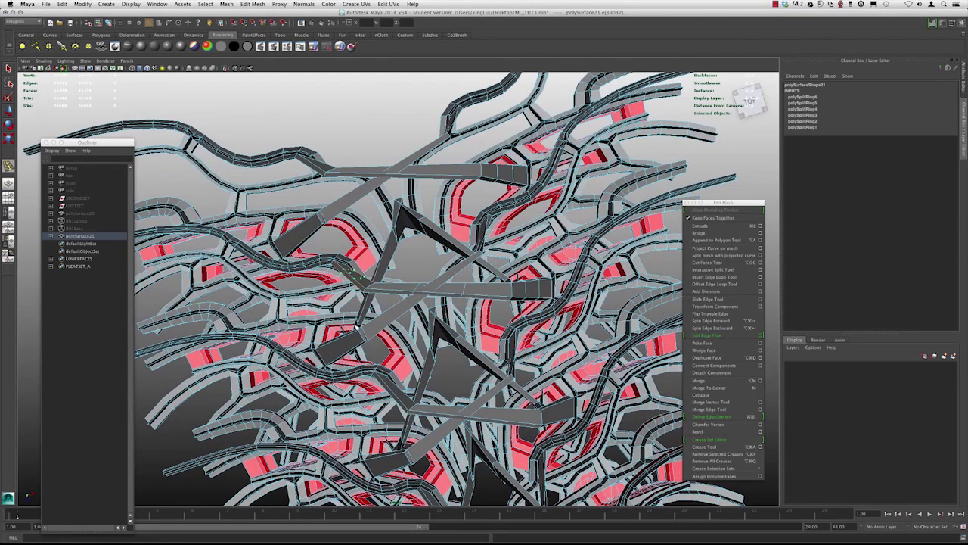
click(412, 252)
Return to object mode, select the whole tapered mesh and delete its construction history
alt+drag(409, 276, 392, 255)
right_drag(392, 255, 466, 174)
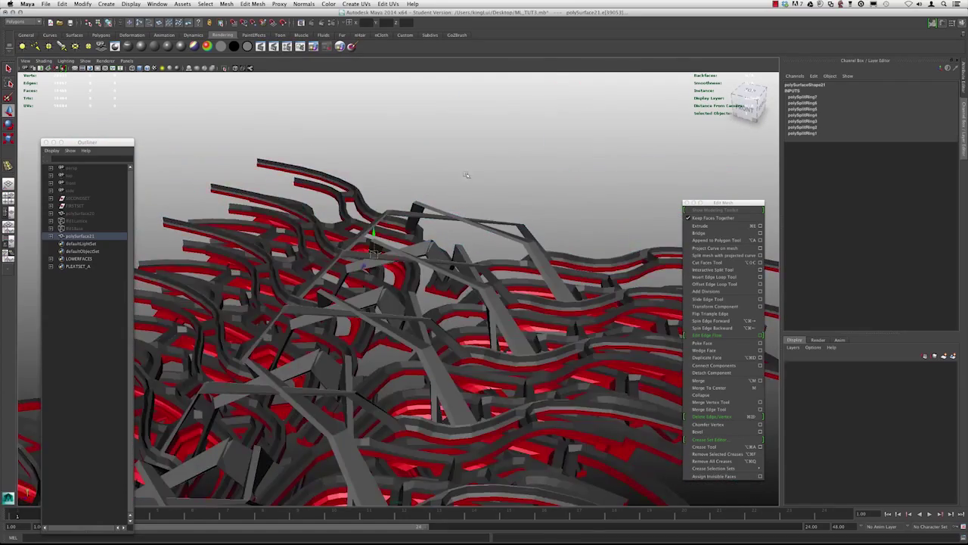
click(467, 175)
scroll(467, 175, down, 3)
click(424, 257)
click(62, 3)
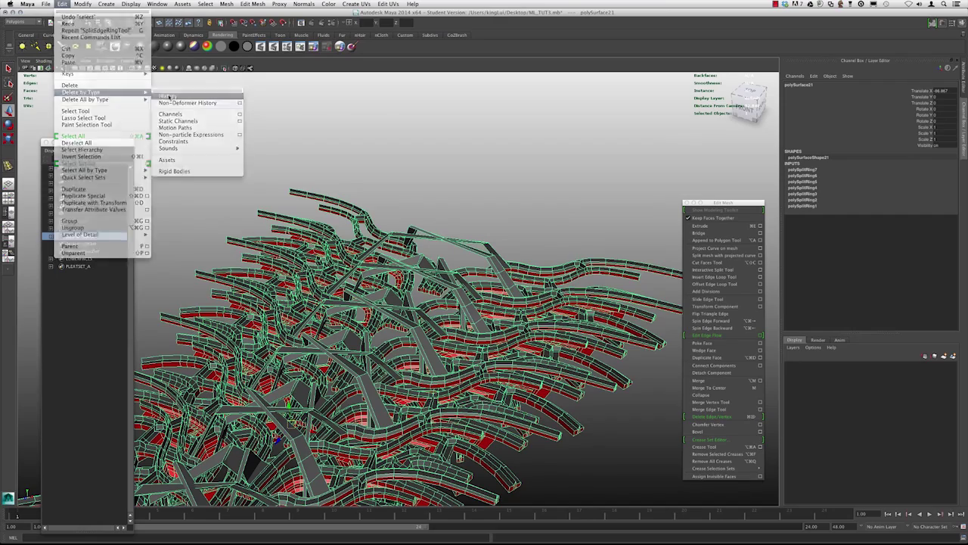
click(168, 96)
Smooth the tapered mesh
alt+middle_drag(433, 255, 420, 237)
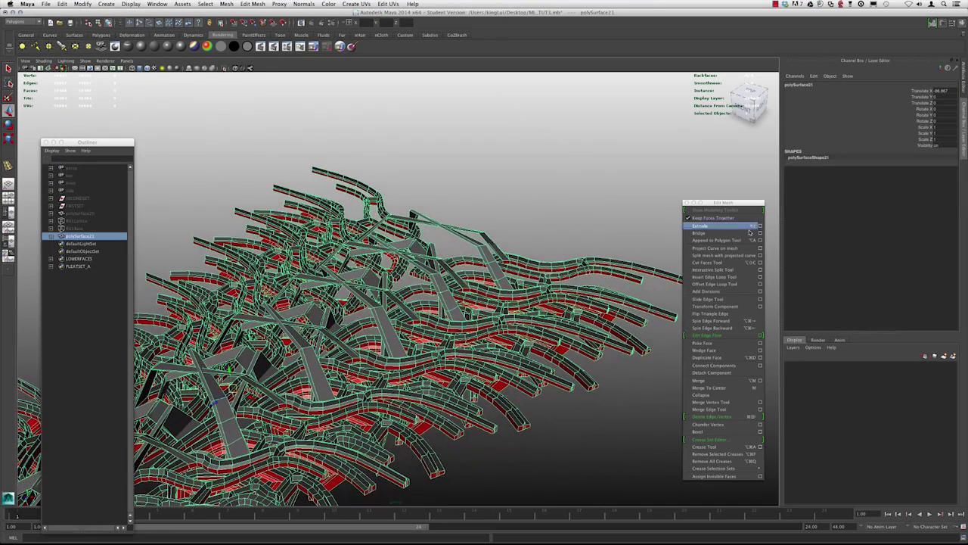
click(234, 3)
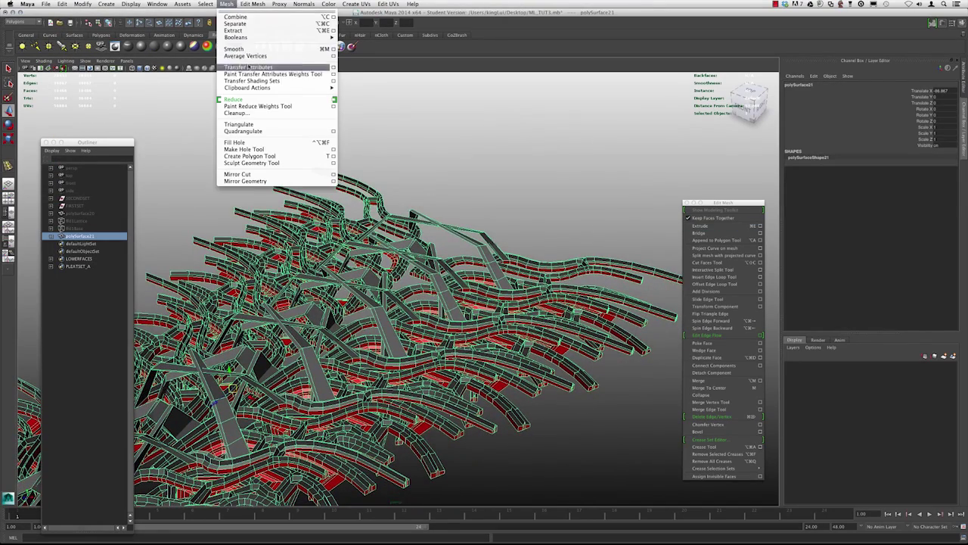
click(251, 50)
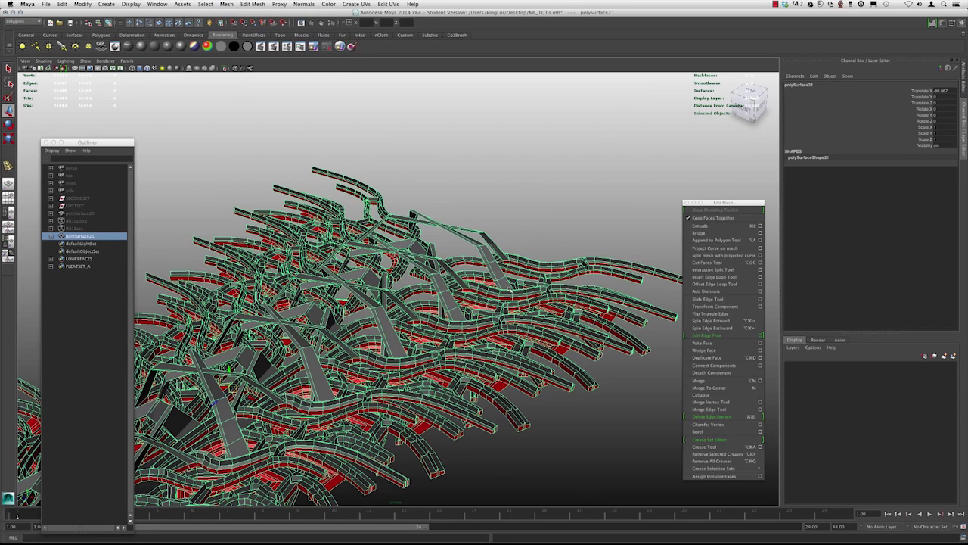
click(510, 195)
alt+drag(454, 265, 507, 307)
click(470, 305)
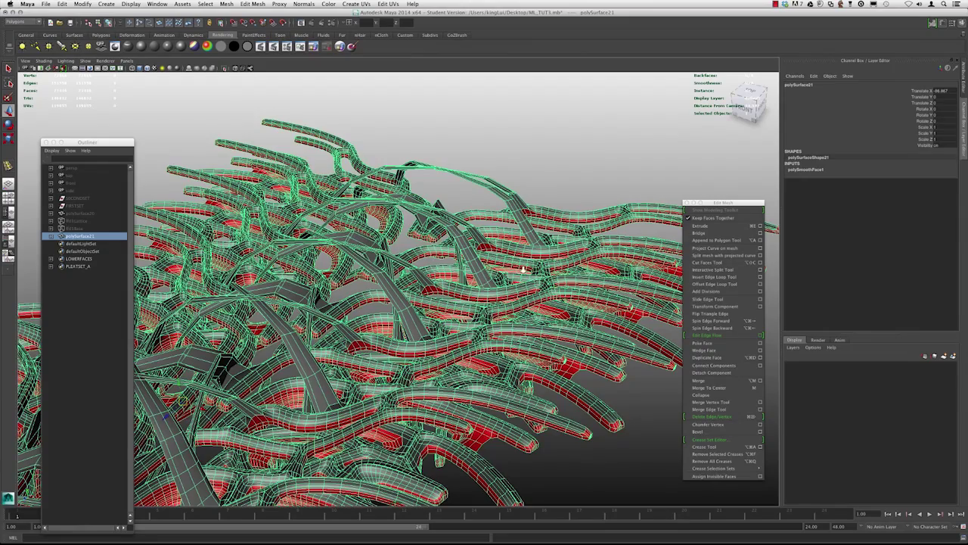
Move the Outliner aside, deselect the smoothed mesh and inspect its full shape from above
alt+right_drag(523, 270, 379, 234)
drag(106, 142, 85, 112)
click(253, 142)
alt+drag(325, 240, 450, 253)
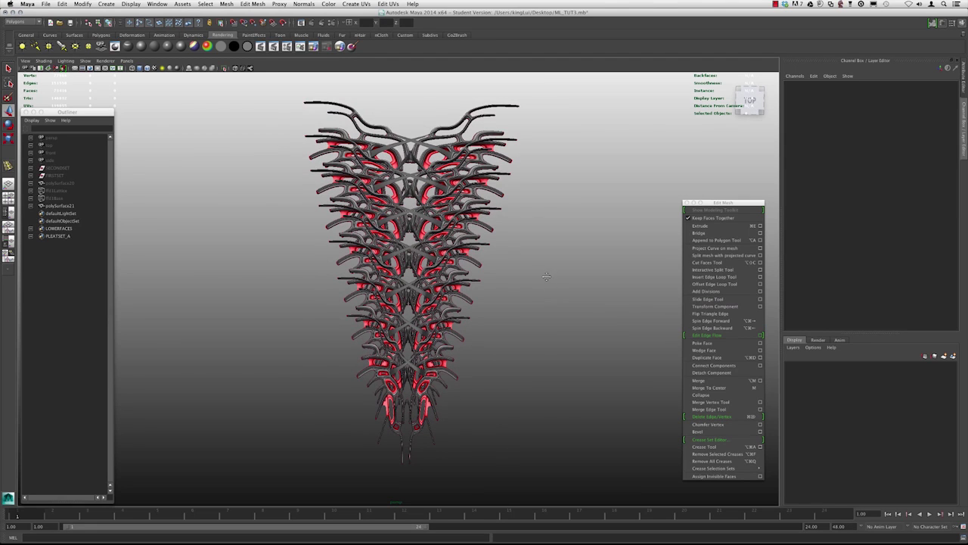
alt+middle_drag(545, 278, 531, 282)
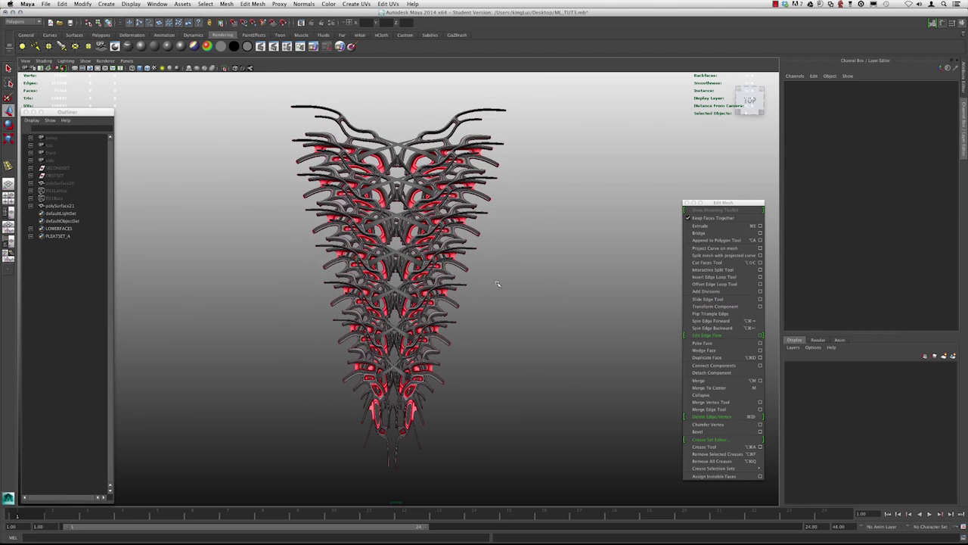
alt+drag(497, 291, 498, 286)
Exit isolation and compare the smoothed duplicate with the lattice-deformed mesh and the straight original set, selecting a piece of each
key(ctrl+1)
scroll(497, 285, down, 6)
alt+middle_drag(503, 280, 344, 266)
alt+right_drag(344, 266, 531, 318)
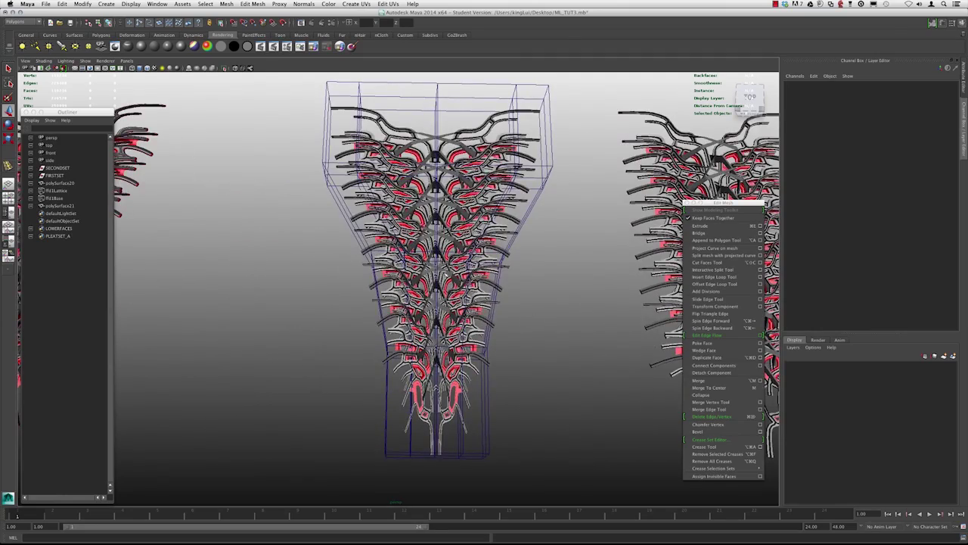
click(445, 274)
alt+middle_drag(446, 275, 191, 277)
alt+right_drag(190, 277, 288, 303)
click(447, 310)
mouse_move(446, 314)
alt+mouse_down()
mouse_move(470, 261)
mouse_move(454, 301)
alt+mouse_up()
alt+right_drag(454, 301, 292, 240)
alt+middle_drag(292, 240, 756, 239)
alt+right_drag(756, 239, 637, 227)
alt+drag(637, 227, 664, 191)
alt+middle_drag(645, 158, 409, 213)
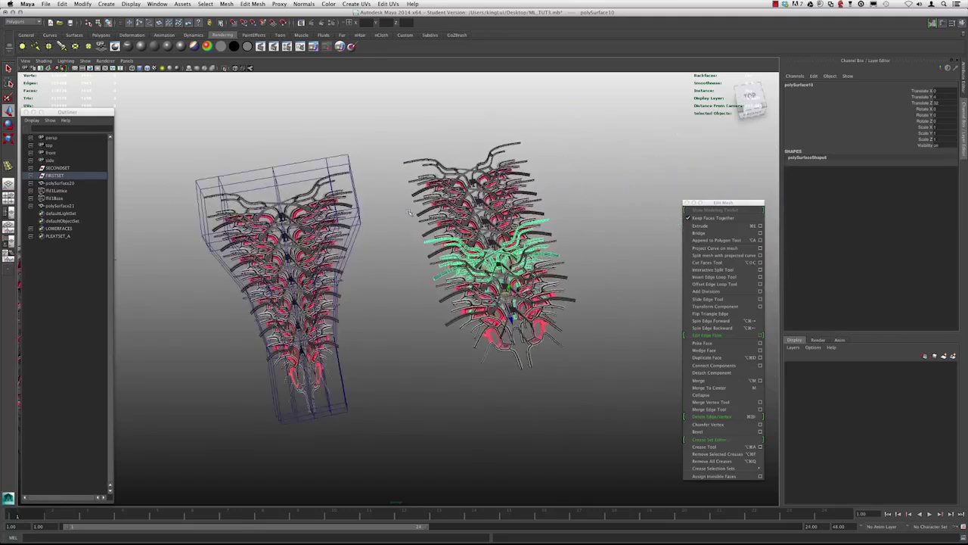
alt+drag(456, 194, 375, 250)
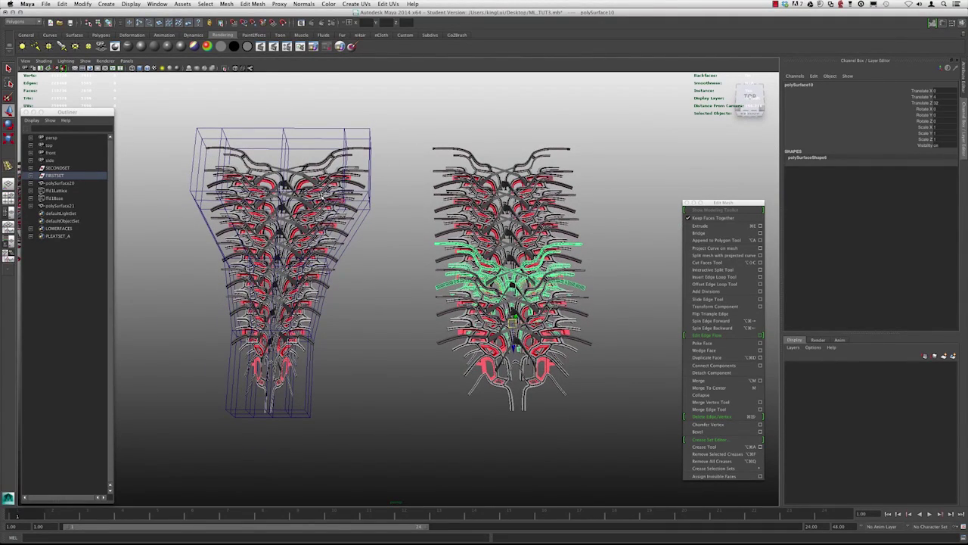
alt+drag(308, 232, 216, 219)
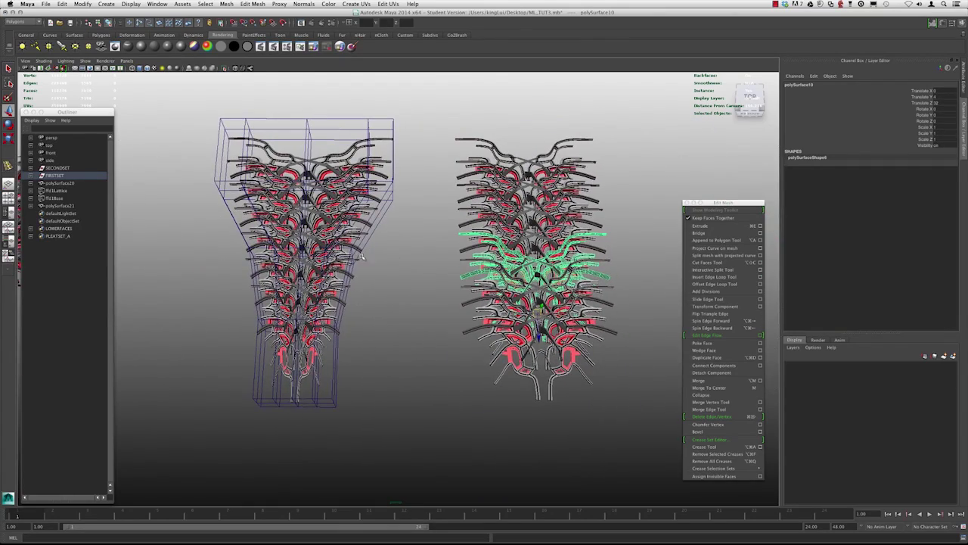
Undo the object selections and the exit from isolation to show only the smoothed duplicate
alt+middle_drag(280, 253, 567, 255)
key(super+z)
key(super+z)
alt+middle_drag(379, 235, 425, 240)
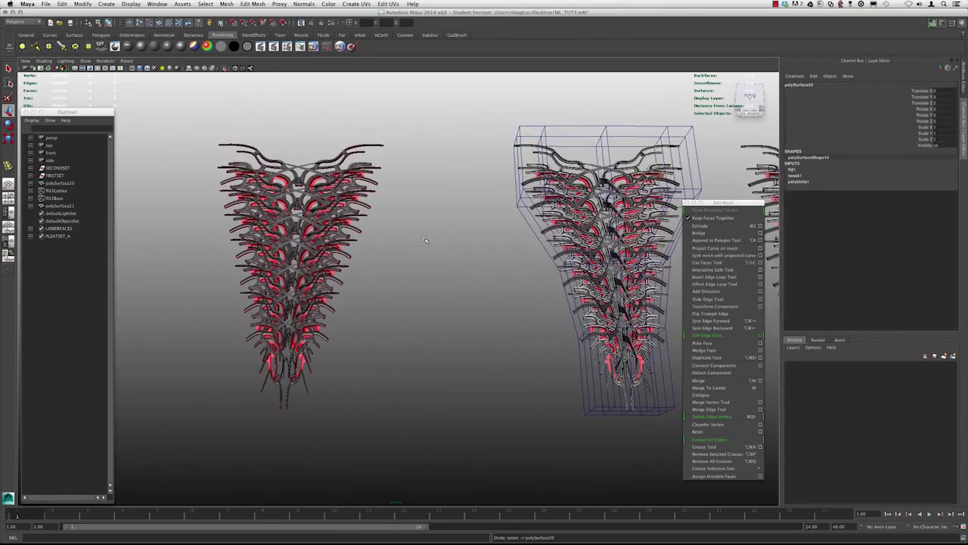
key(super+z)
alt+drag(425, 240, 424, 250)
key(super+z)
scroll(286, 219, down, 3)
alt+middle_drag(286, 219, 375, 219)
scroll(374, 218, up, 3)
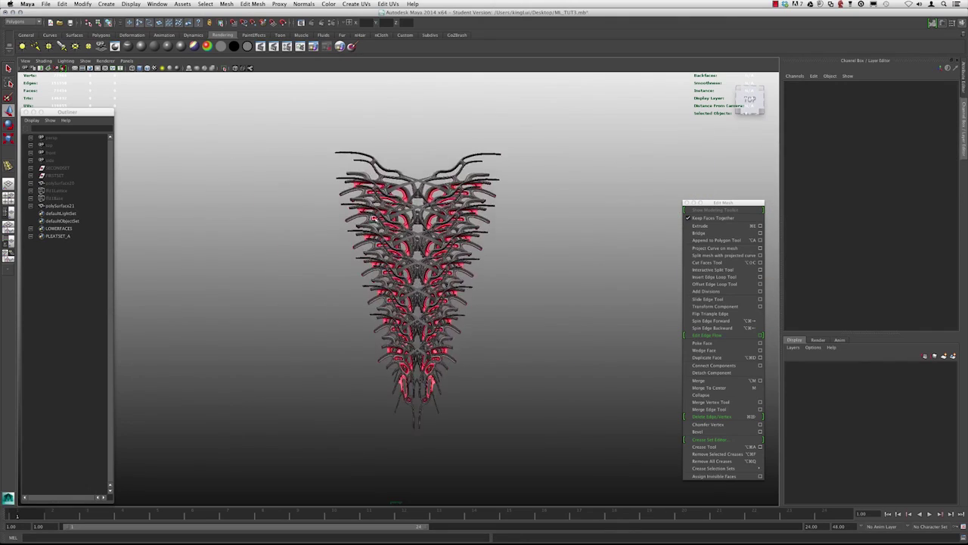
key(super+z)
alt+drag(375, 218, 372, 230)
scroll(379, 223, up, 3)
key(super+z)
Examine the smoothed arched struts up close, with the mesh selected and deselected, and the overall form from above
alt+middle_drag(381, 224, 434, 222)
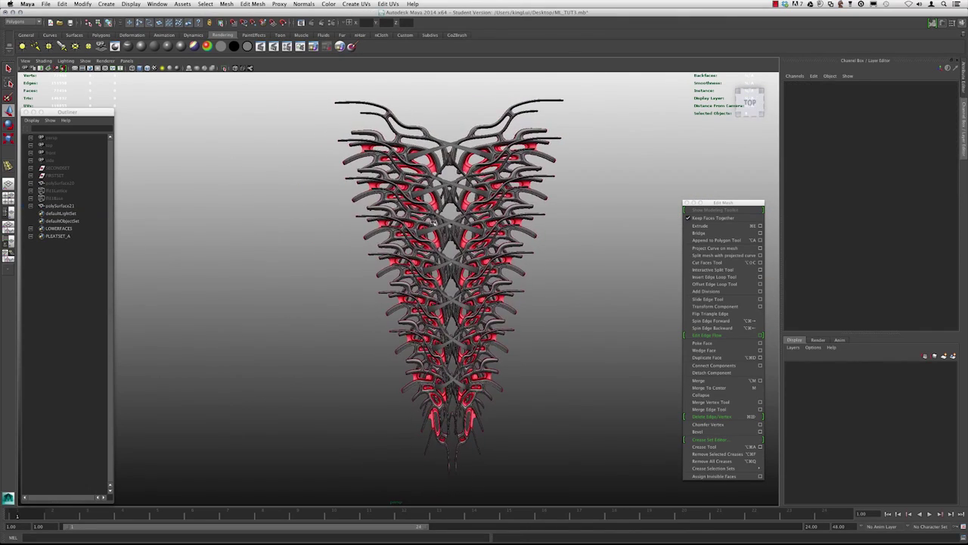
alt+right_drag(434, 222, 484, 231)
alt+drag(484, 246, 481, 225)
alt+middle_drag(484, 258, 439, 261)
alt+right_drag(431, 265, 453, 277)
alt+drag(453, 284, 362, 208)
alt+right_drag(367, 219, 430, 239)
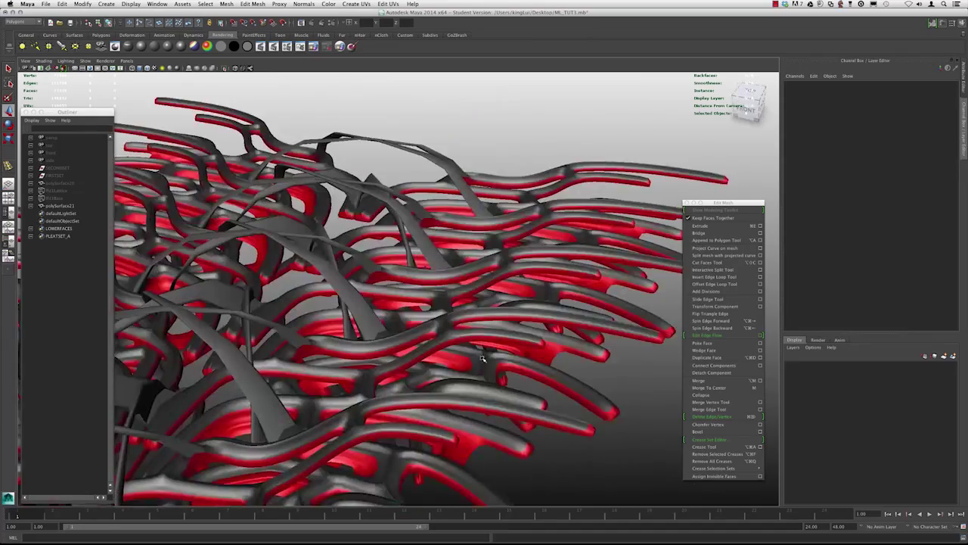
click(431, 241)
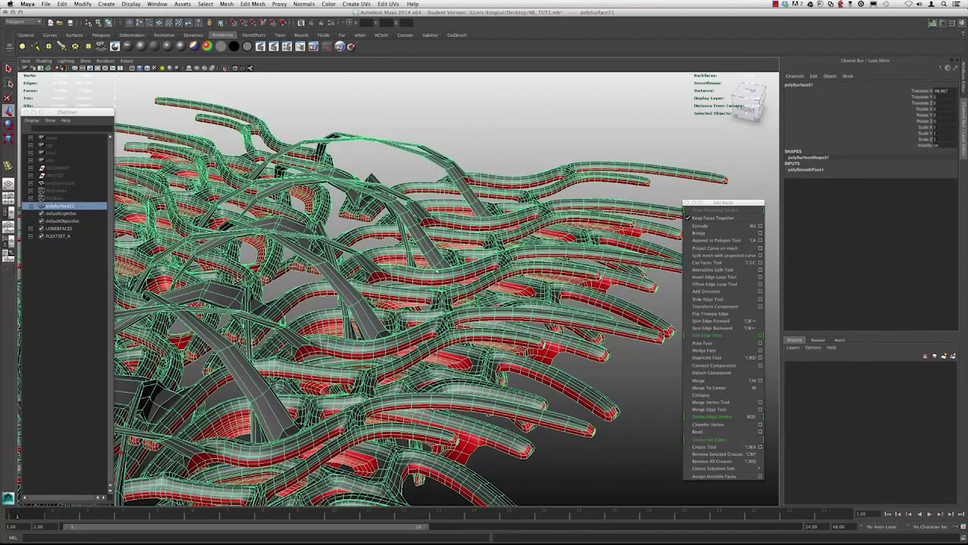
alt+right_drag(489, 413, 378, 95)
alt+drag(379, 95, 393, 130)
click(393, 130)
alt+right_drag(428, 284, 401, 273)
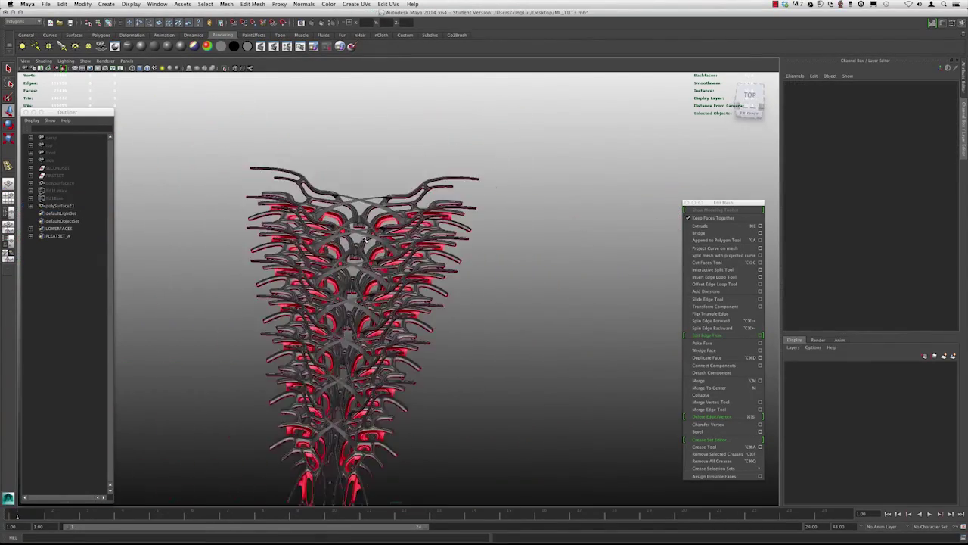
alt+middle_drag(401, 273, 448, 207)
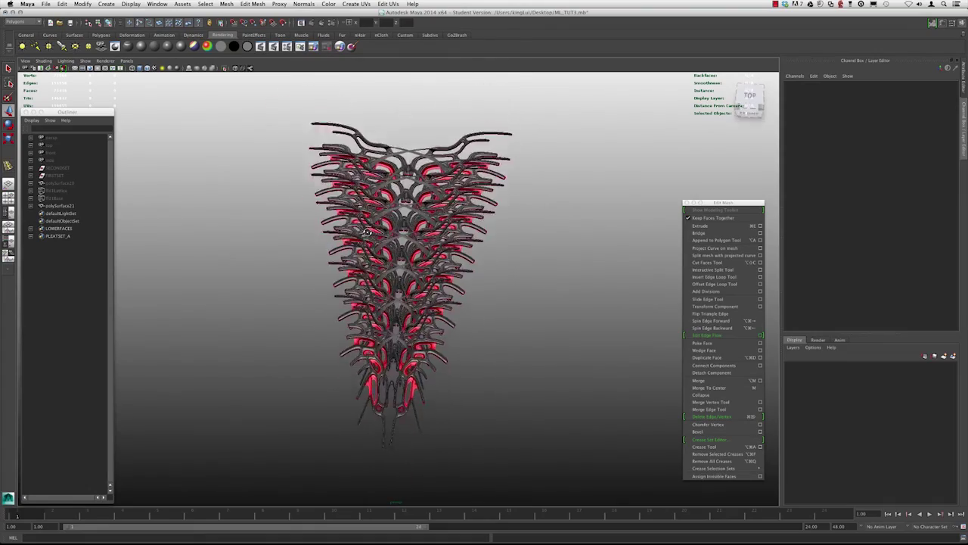